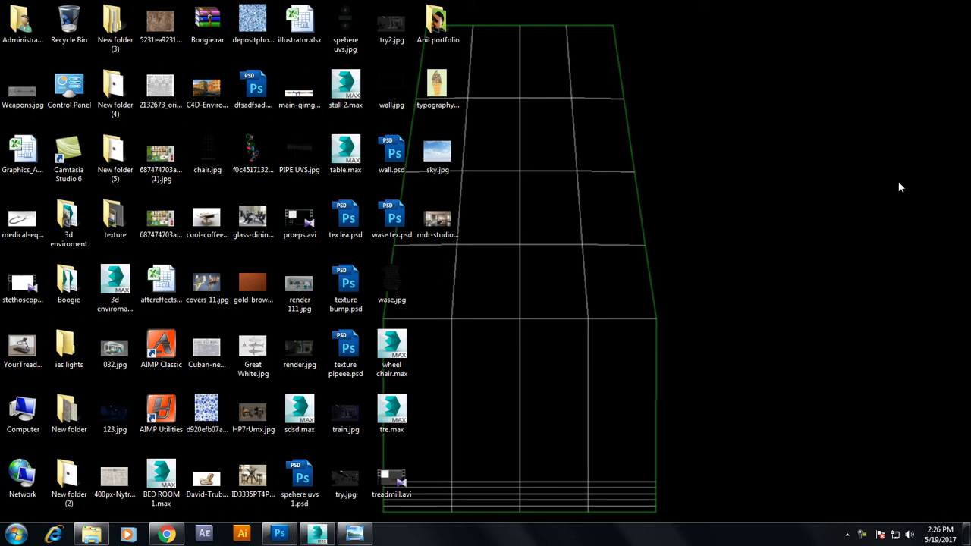
Write 'In this tutorial we will Model a weapon in 3dsmax. Lets get started..' in a maximized Notepad, then minimize it
key("super+r")
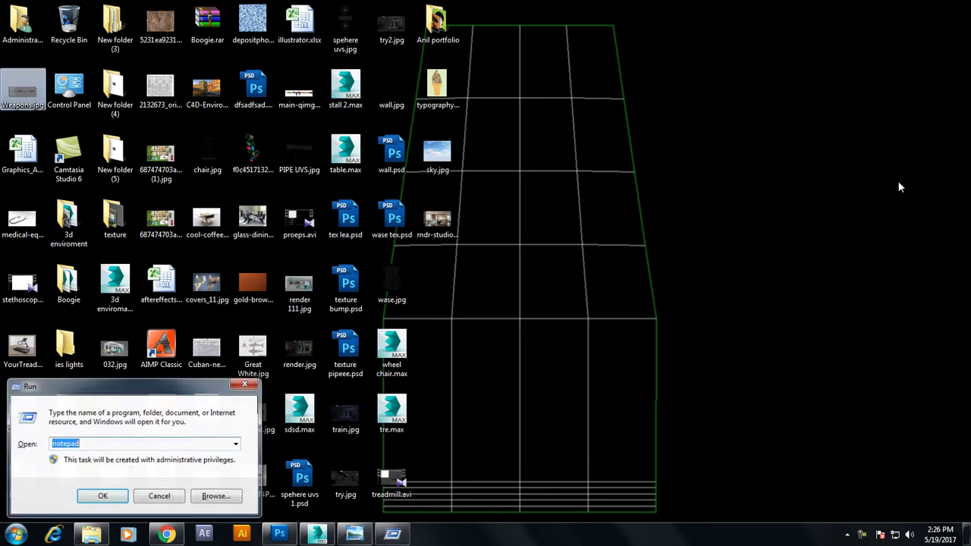
key("Return")
left_click(357, 11)
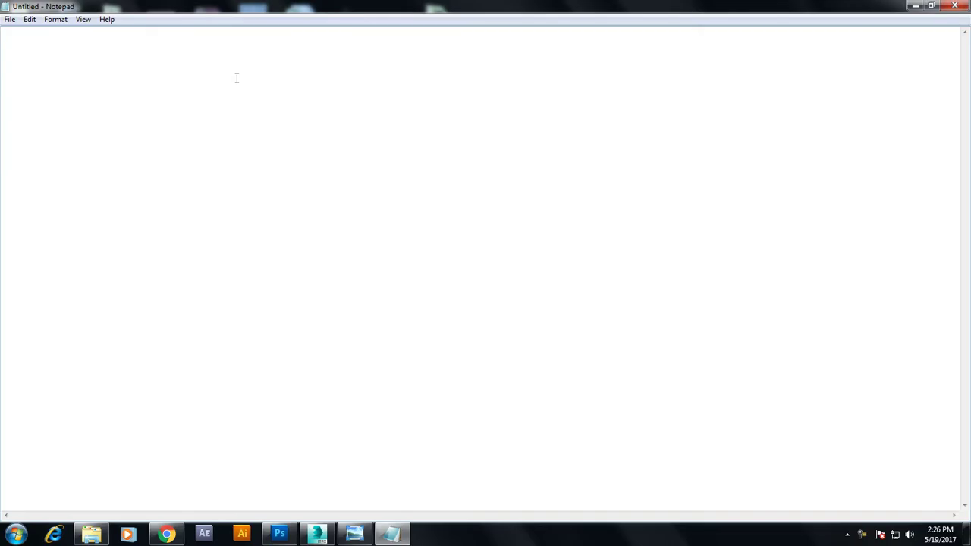
type("In this tutorial we will Model a ")
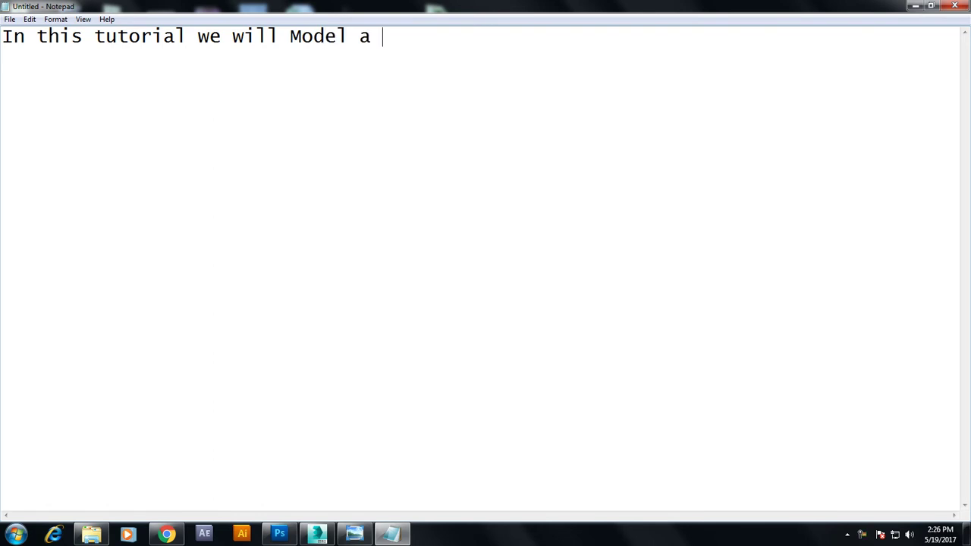
type("weapon ")
type("in 3dsmax.  ")
type("Lets get started..")
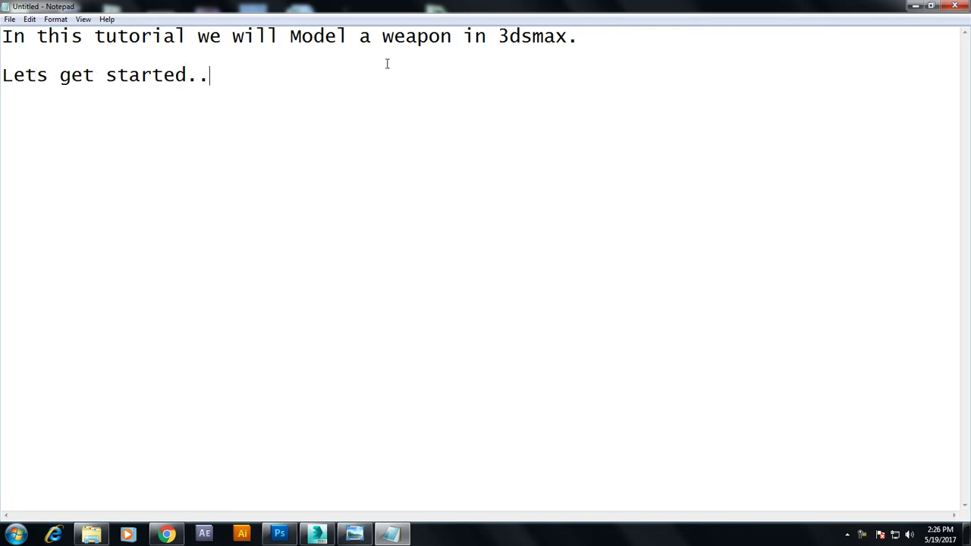
left_click(915, 6)
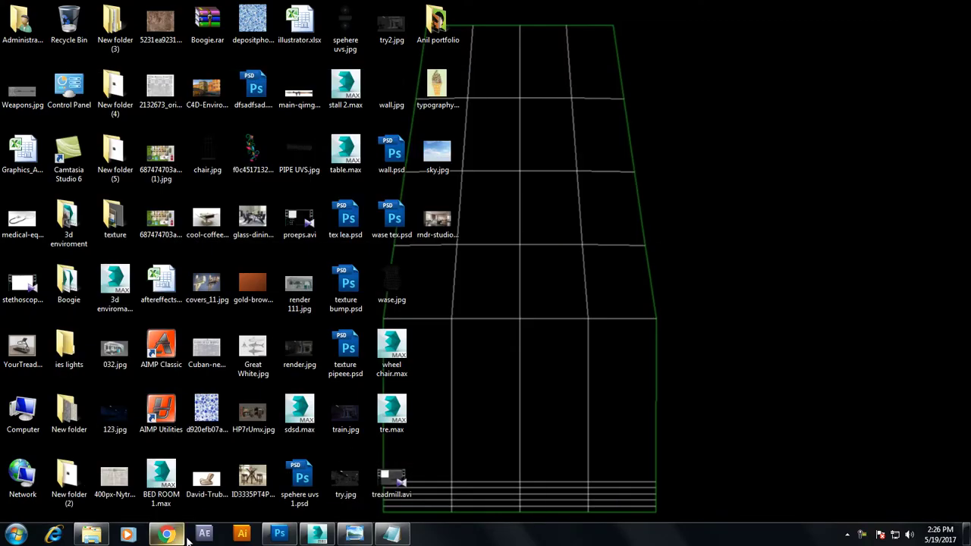
Draw a Plane in the maximized Front viewport
left_click(318, 535)
left_click(655, 164)
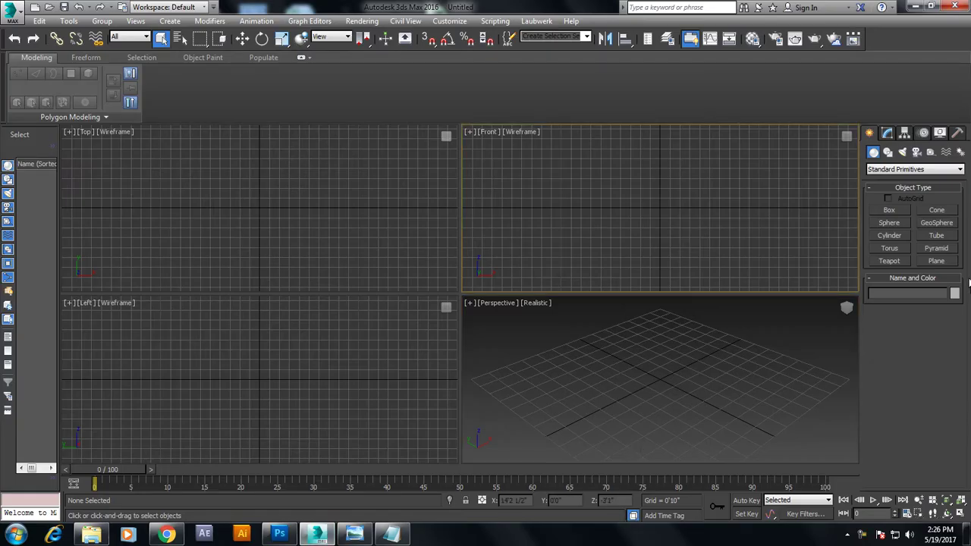
left_click(945, 263)
key("alt+w")
mouse_move(220, 148)
left_mouse_down()
mouse_move(641, 370)
mouse_move(704, 422)
left_mouse_up()
key("w")
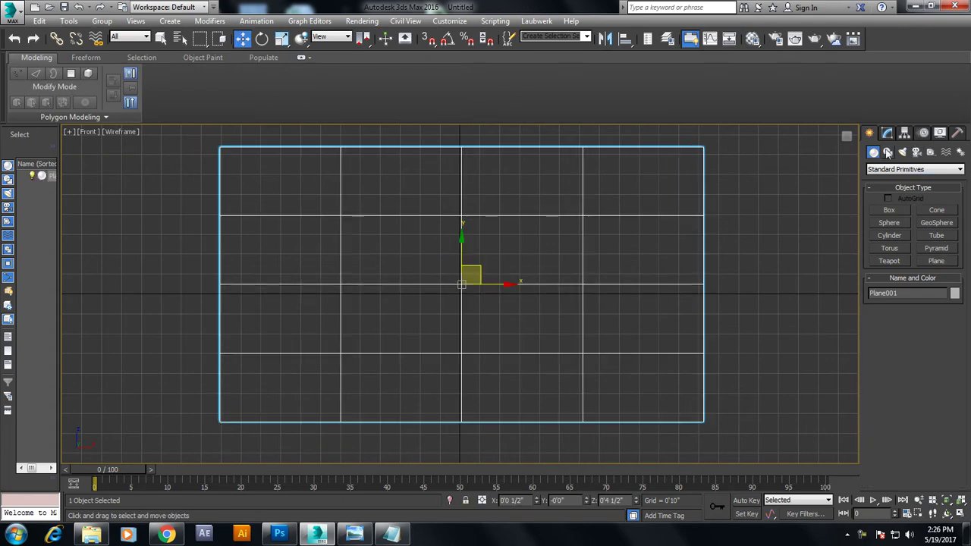
Set the plane's Length to 300'0" and Width to 1135'0"
left_click(888, 134)
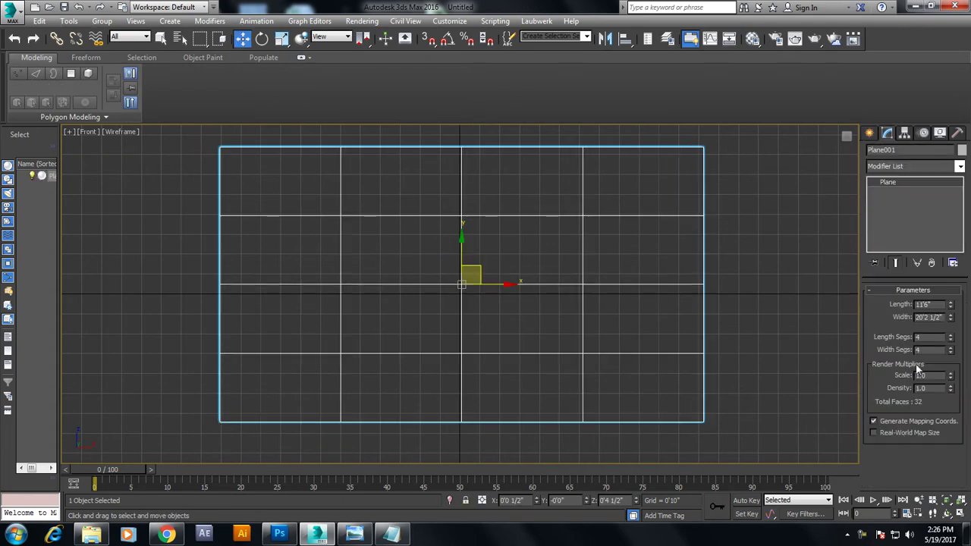
type("1135")
key("Tab")
key("shift+Tab")
type("3")
key("Tab")
type("15")
key("Return")
Scale the plane down uniformly
scroll(529, 283, "down", 4)
scroll(526, 280, "down", 5)
key("r")
scroll(535, 271, "down", 3)
scroll(535, 271, "down", 3)
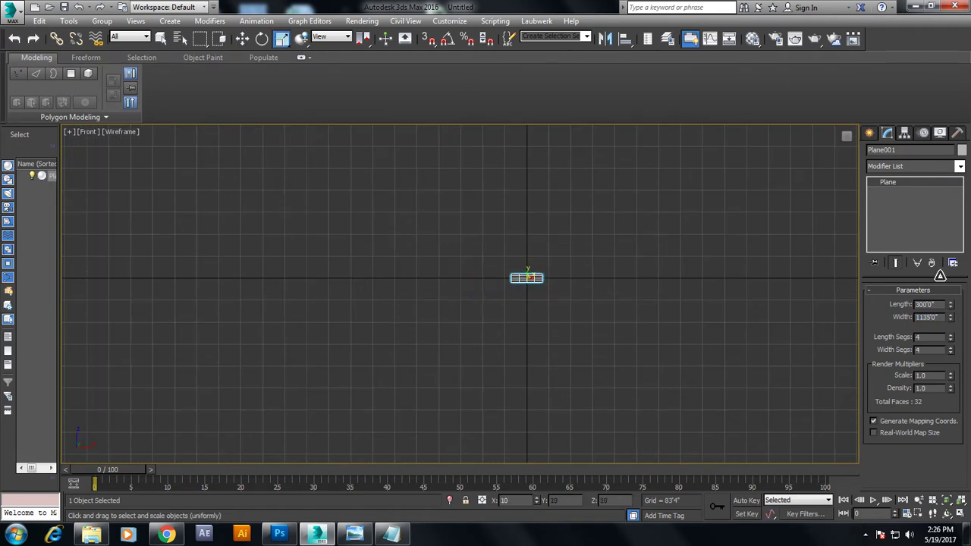
key("alt+w")
key("w")
key("r")
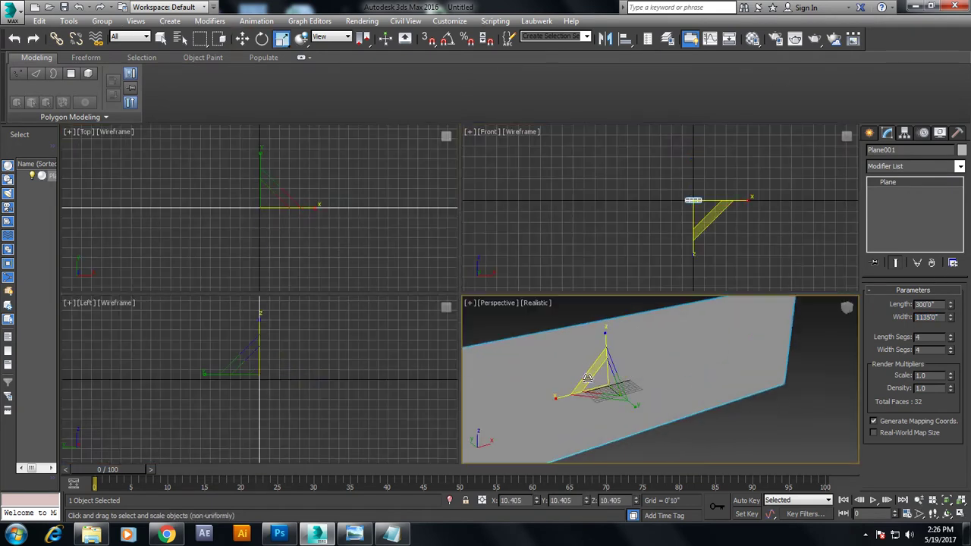
mouse_move(607, 383)
left_mouse_down()
mouse_move(911, 63)
mouse_move(607, 387)
left_mouse_up()
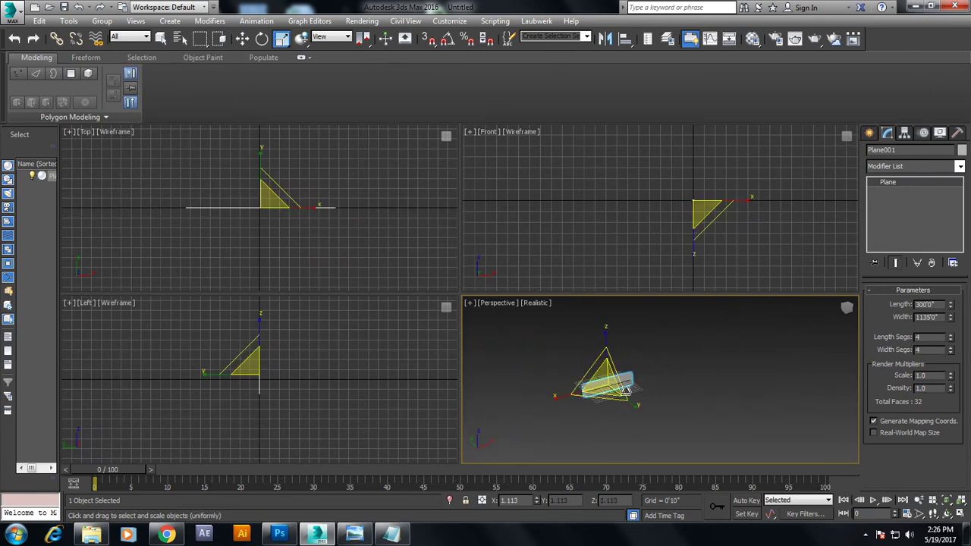
Pan and orbit the maximized Perspective view to inspect the plane
key("alt+w")
key("w")
middle_click_drag(602, 390, 496, 315)
scroll(496, 315, "up", 5)
middle_click_drag(449, 296, 605, 336)
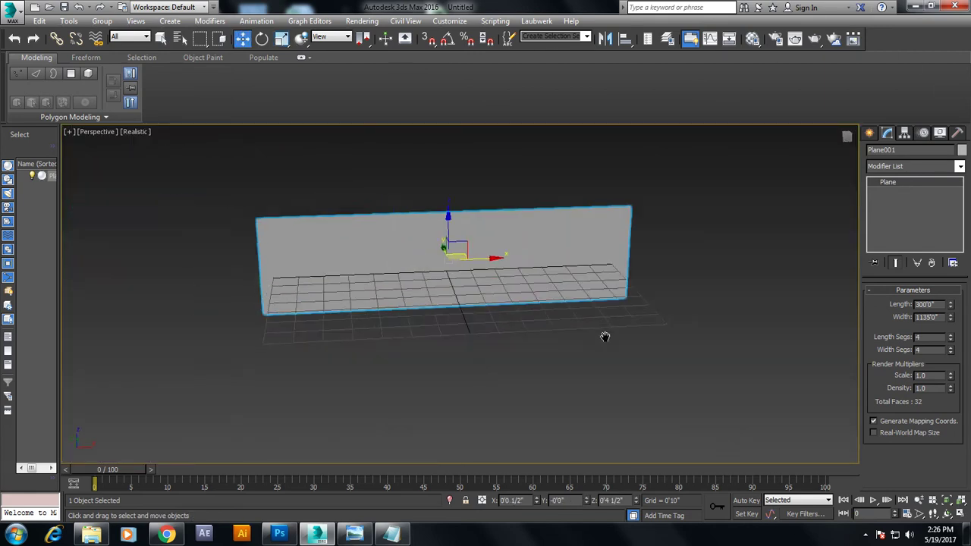
scroll(516, 319, "up", 3)
middle_click_drag(508, 291, 535, 258)
middle_click_drag(548, 214, 560, 178)
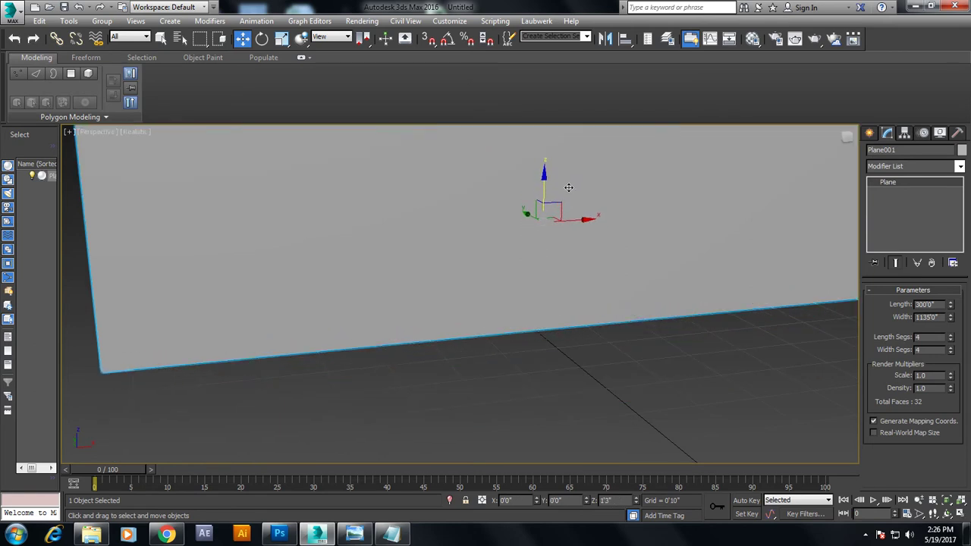
middle_click_drag(567, 216, 519, 206, "alt")
middle_click_drag(417, 152, 455, 215, "alt")
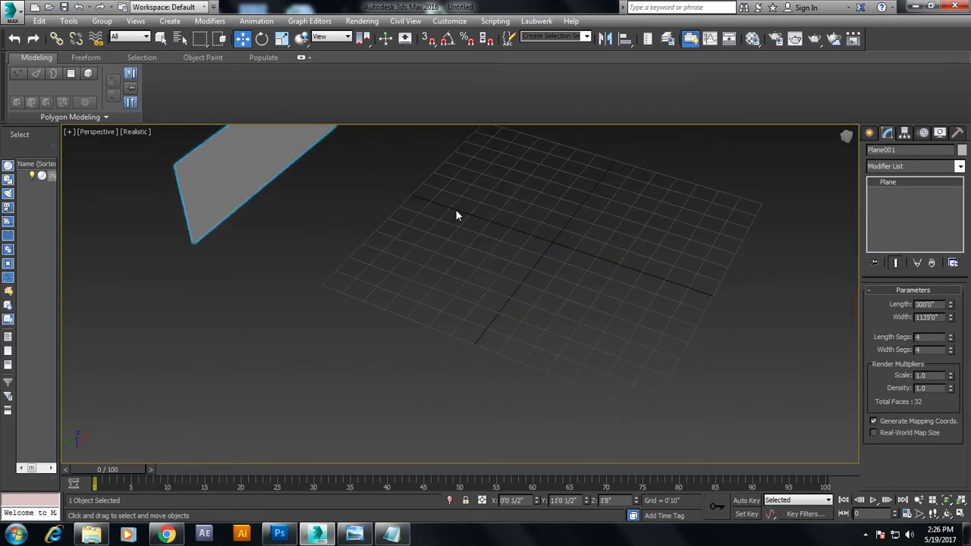
Frame the plane in the maximized Front view and bring up the Material Editor
key("alt+w")
middle_click(629, 213)
key("alt+w")
middle_click_drag(391, 298, 369, 135)
key("m")
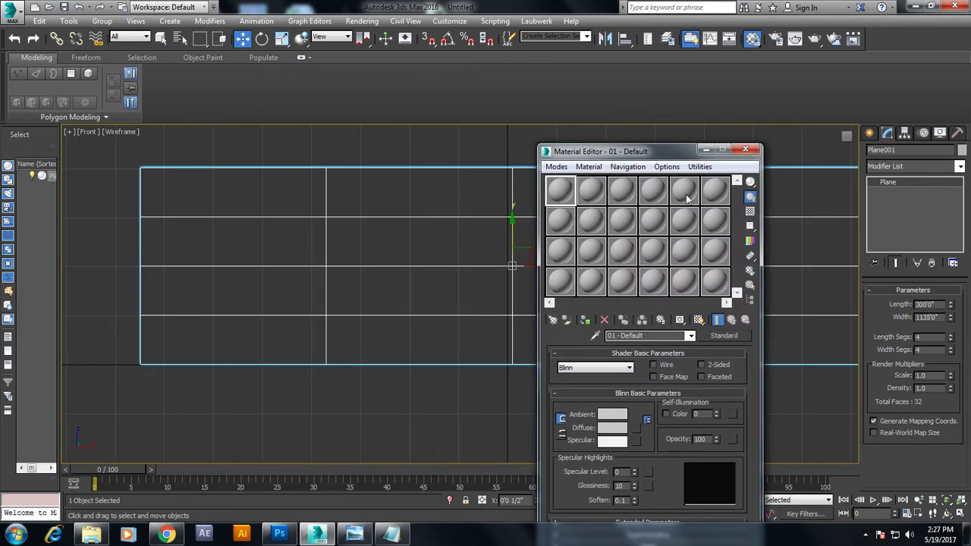
Assign Weapons.jpg as a Bitmap diffuse map in the Compact Material Editor
left_click(746, 151)
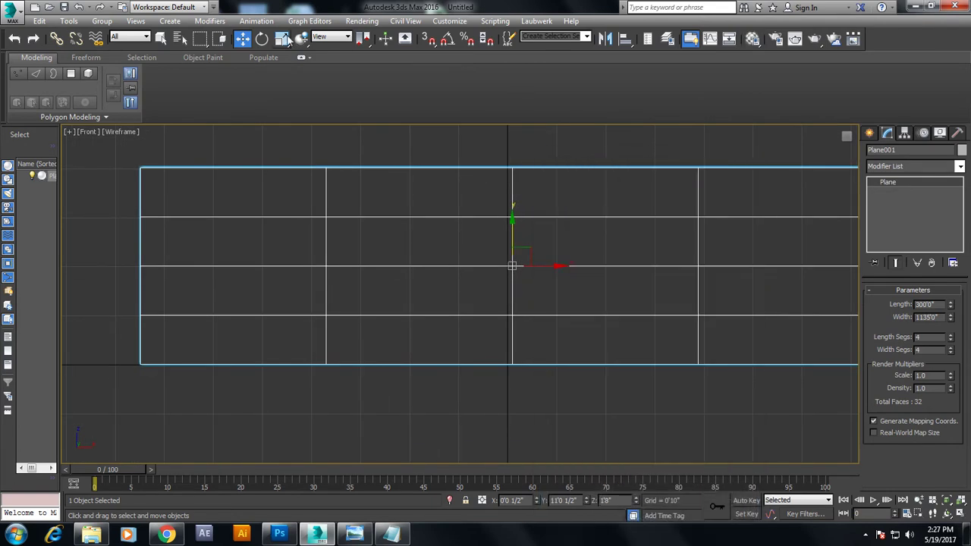
left_click(308, 21)
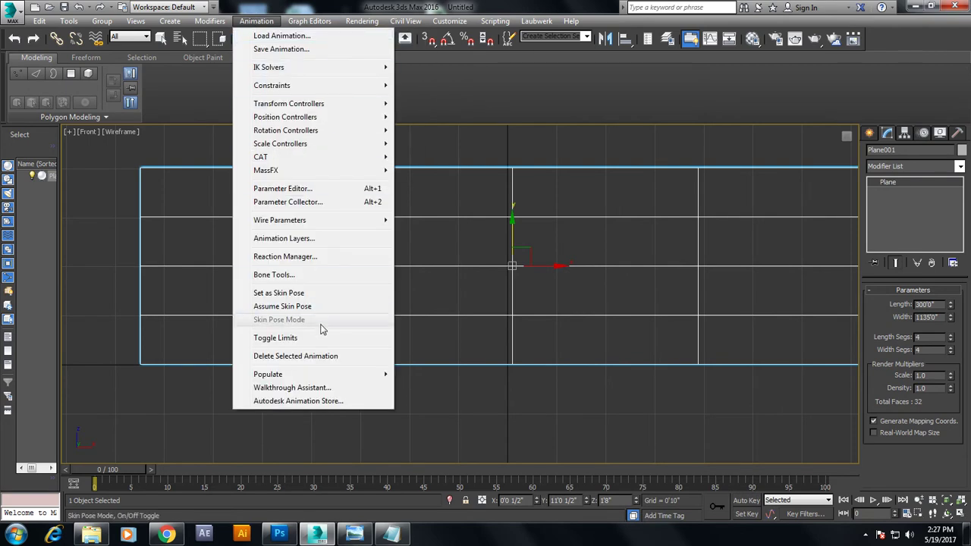
mouse_move(362, 21)
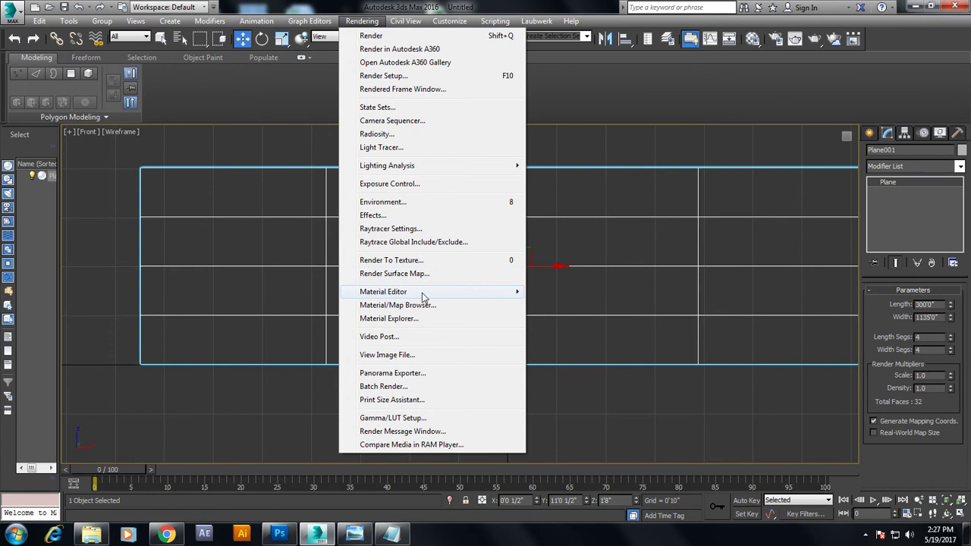
mouse_move(384, 291)
left_click(583, 294)
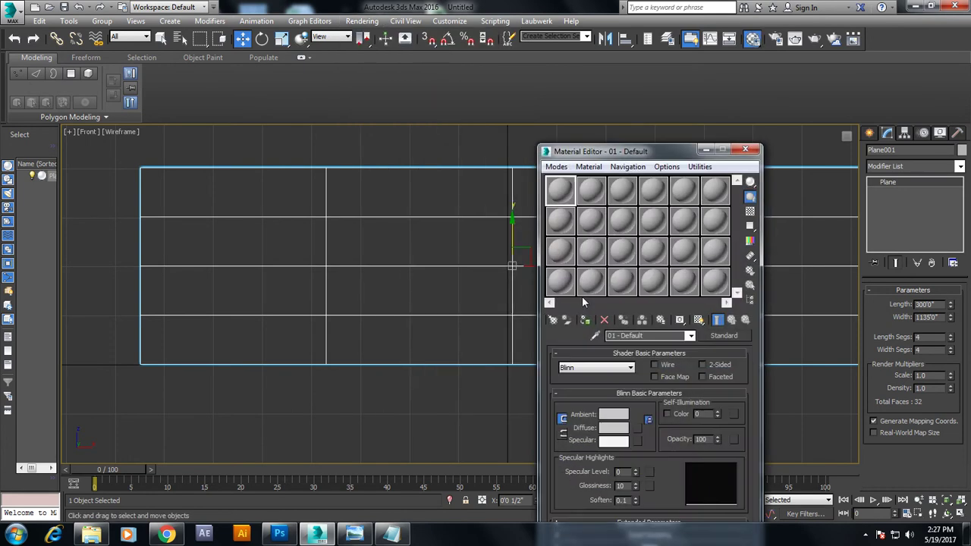
left_click(638, 430)
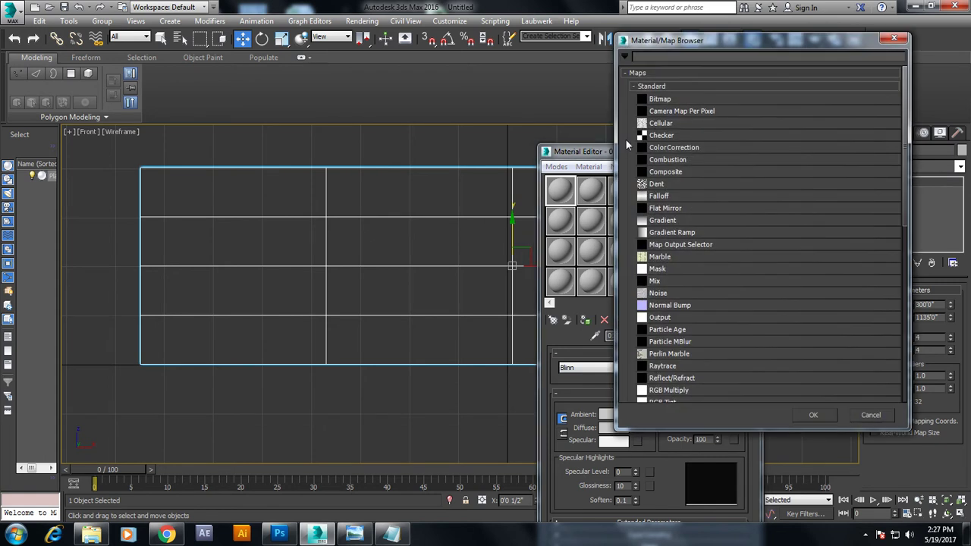
double_click(661, 102)
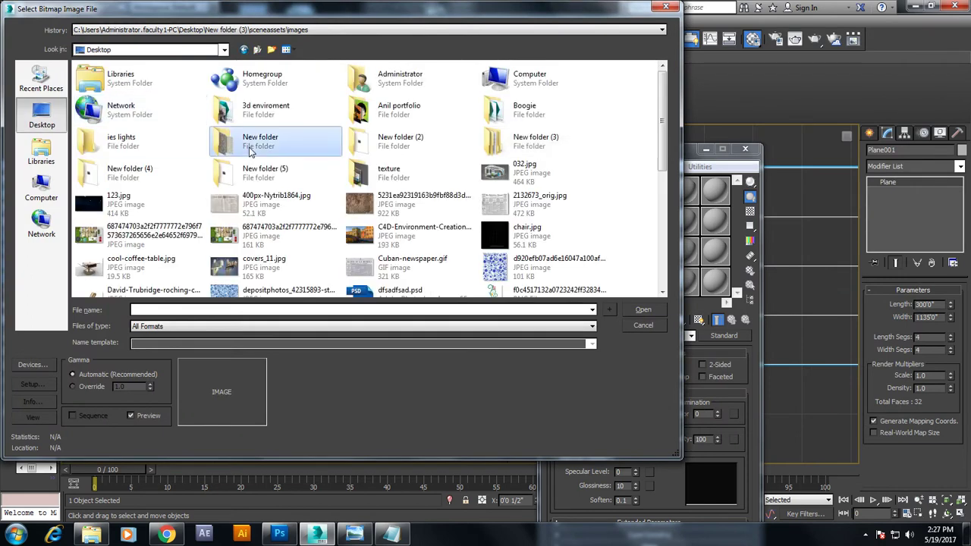
scroll(250, 152, "down", 10)
left_click(182, 256)
double_click(141, 287)
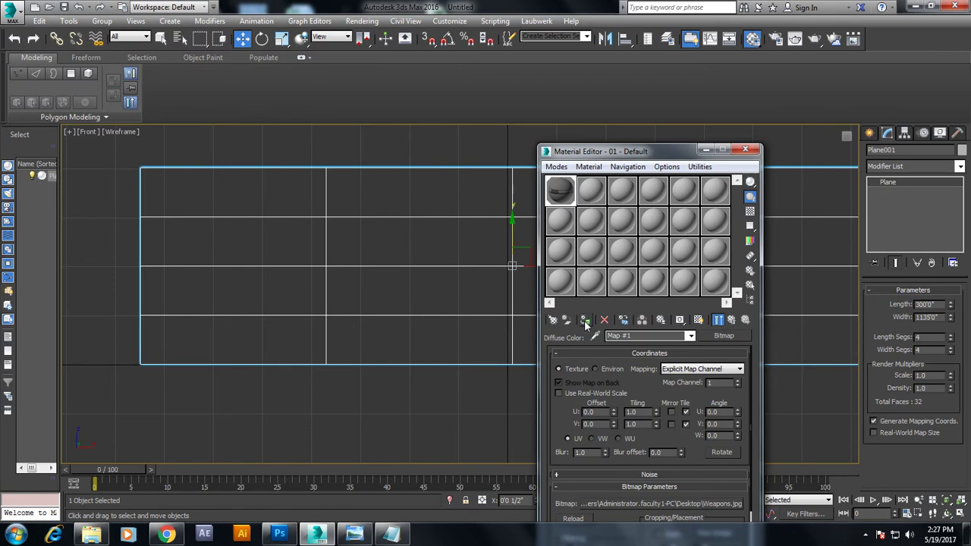
Show the Weapons.jpg texture shaded in a Realistic Front viewport, then minimize 3ds Max
left_click(699, 319)
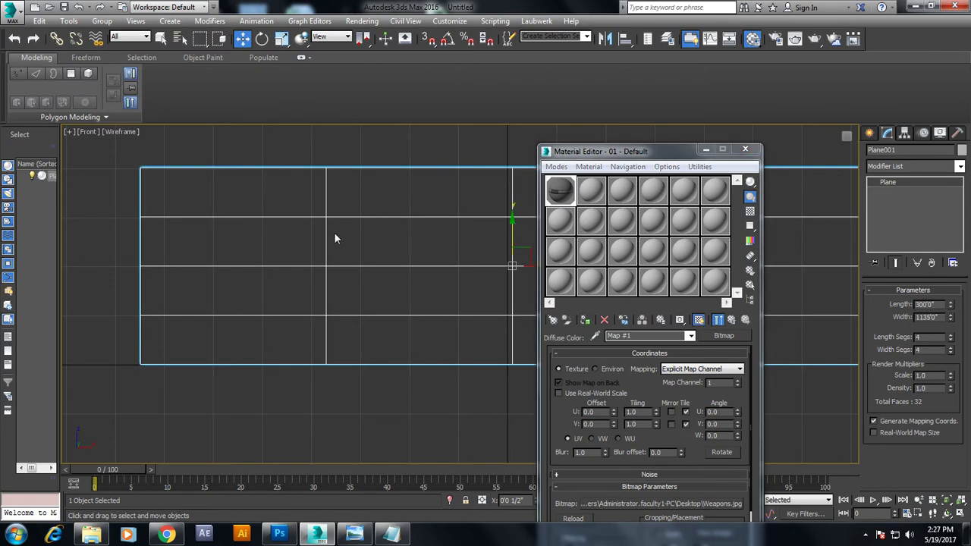
key("F3")
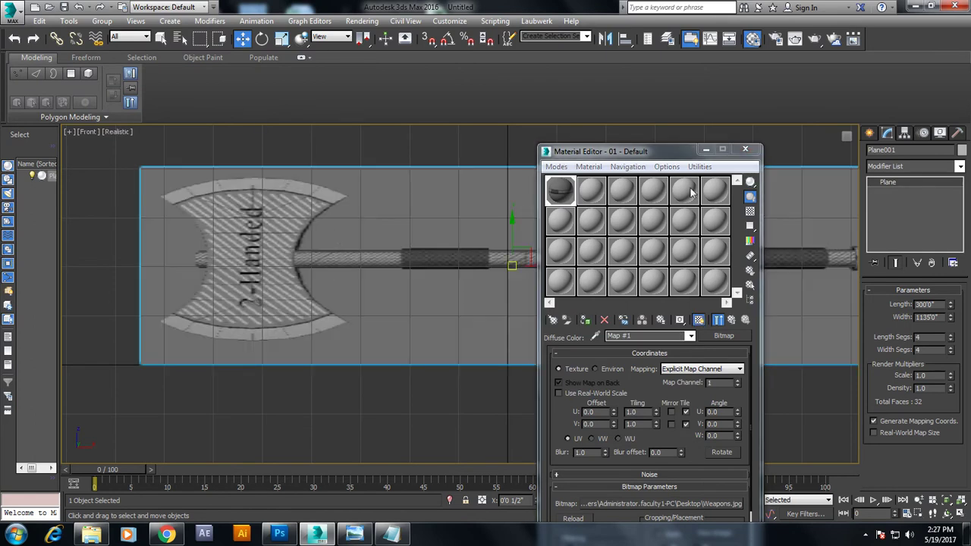
left_click(745, 149)
left_click(697, 395)
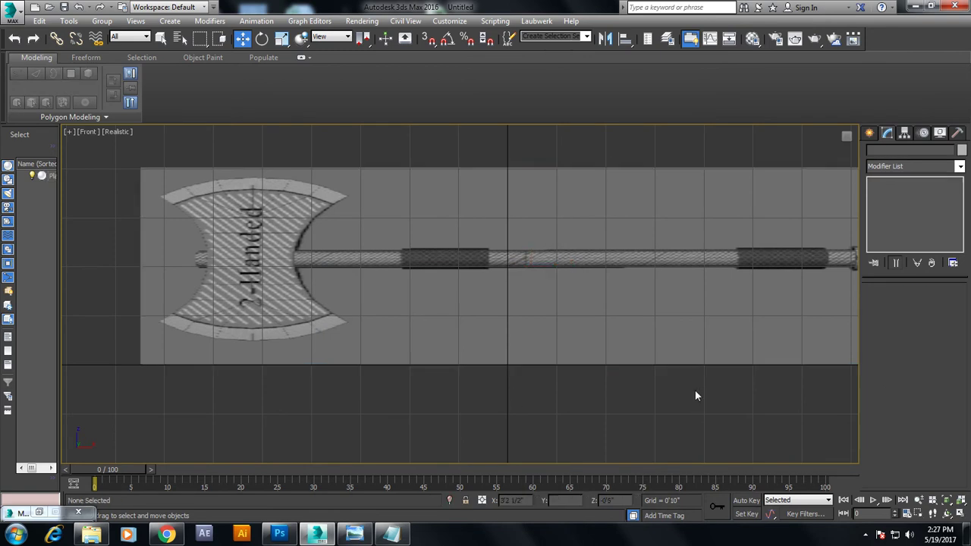
left_click(437, 316)
left_click(535, 402)
scroll(508, 349, "up", 1)
scroll(453, 316, "up", 3)
scroll(487, 324, "down", 3)
scroll(486, 324, "down", 2)
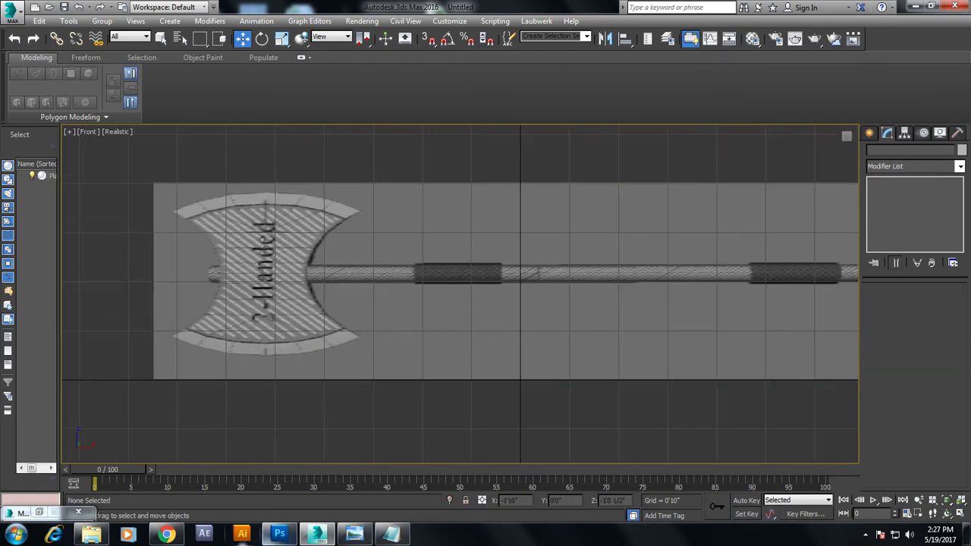
left_click(317, 534)
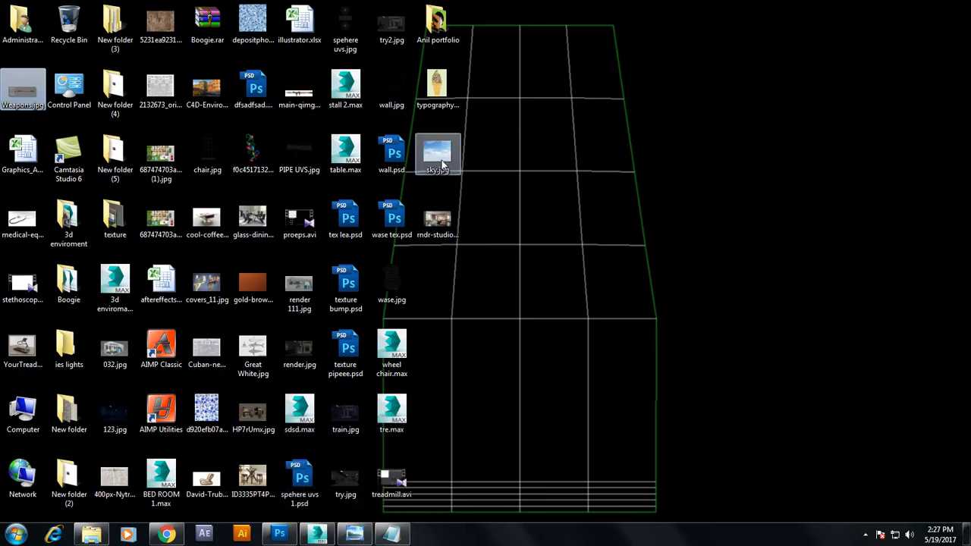
Read Weapons.jpg's 1135 x 400 pixel size in its Properties Details, then return to 3ds Max
left_click(391, 90)
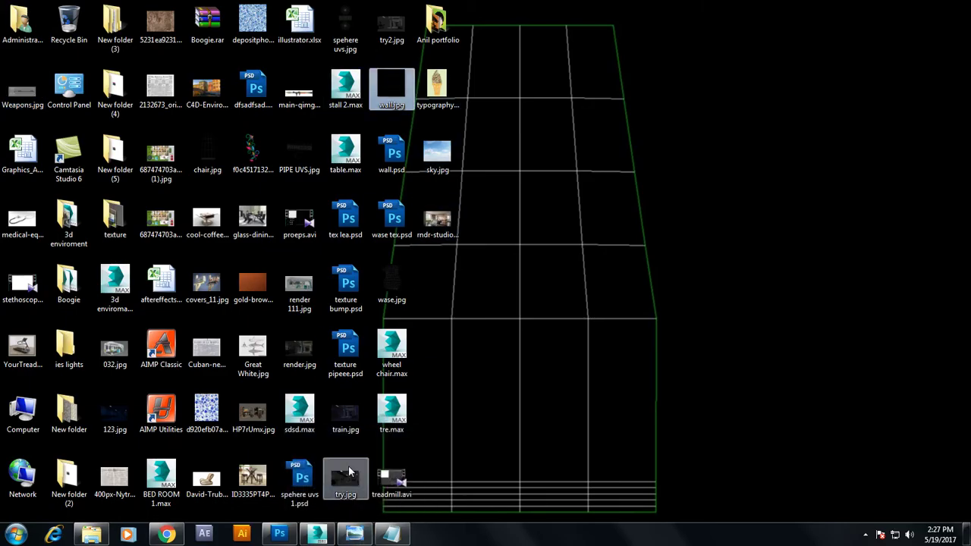
key("Down")
key("Down")
key("Down")
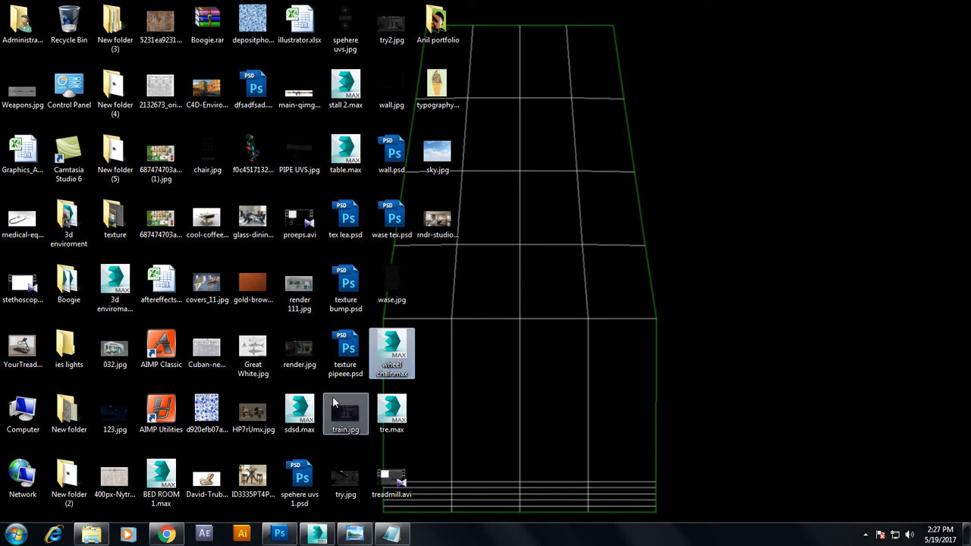
left_click(441, 475)
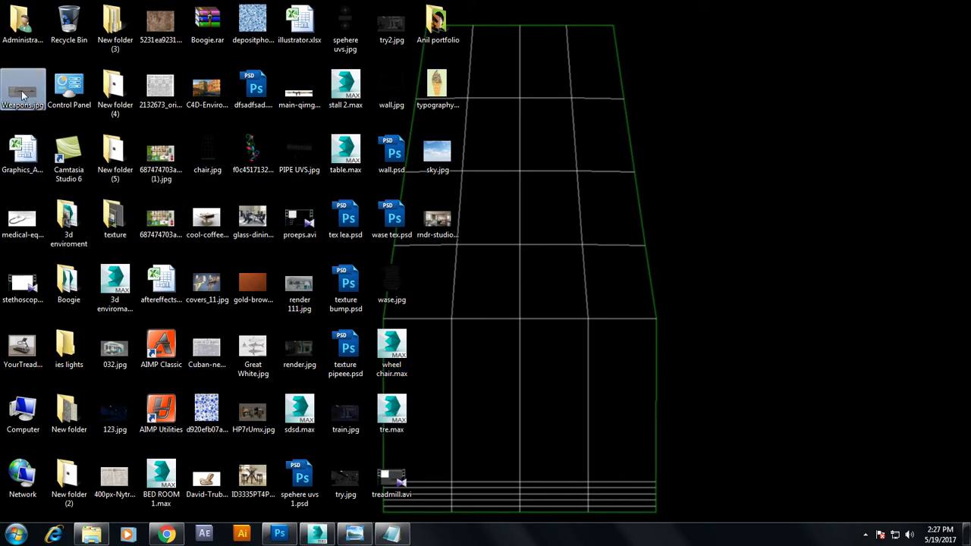
right_click(22, 91)
left_click(120, 449)
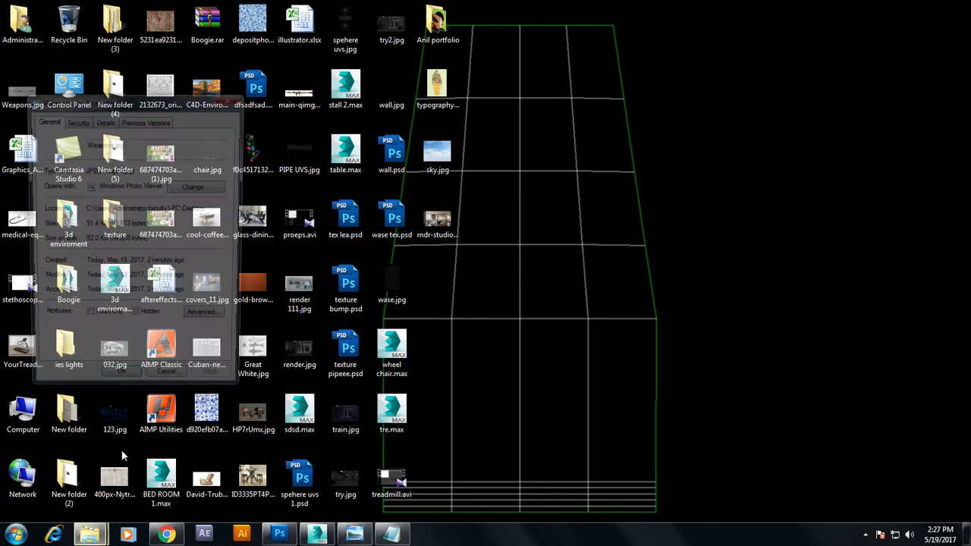
left_click(103, 120)
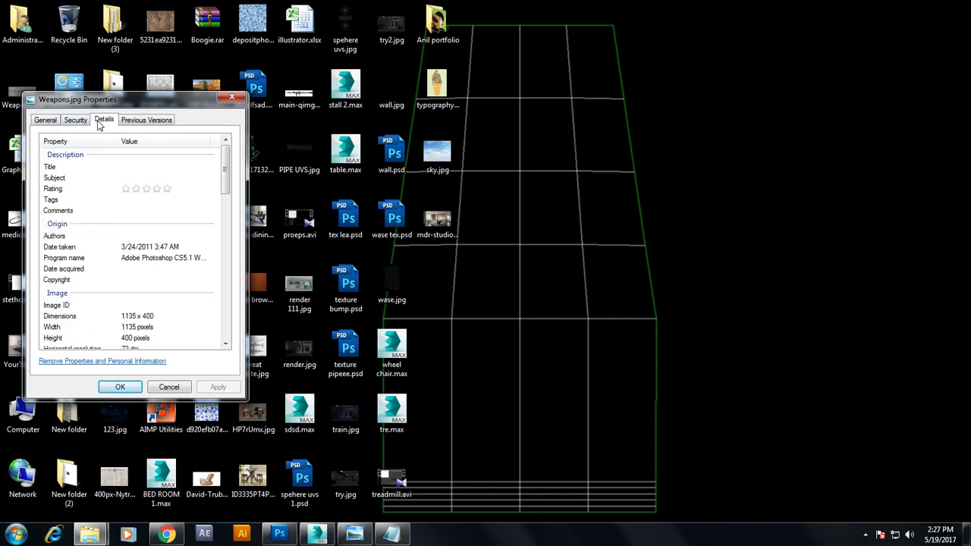
left_click(179, 389)
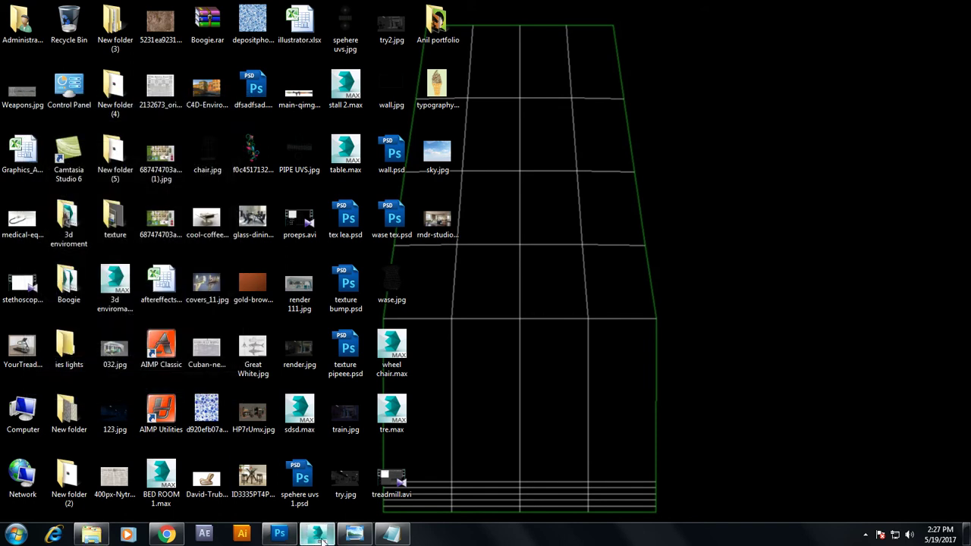
left_click(317, 535)
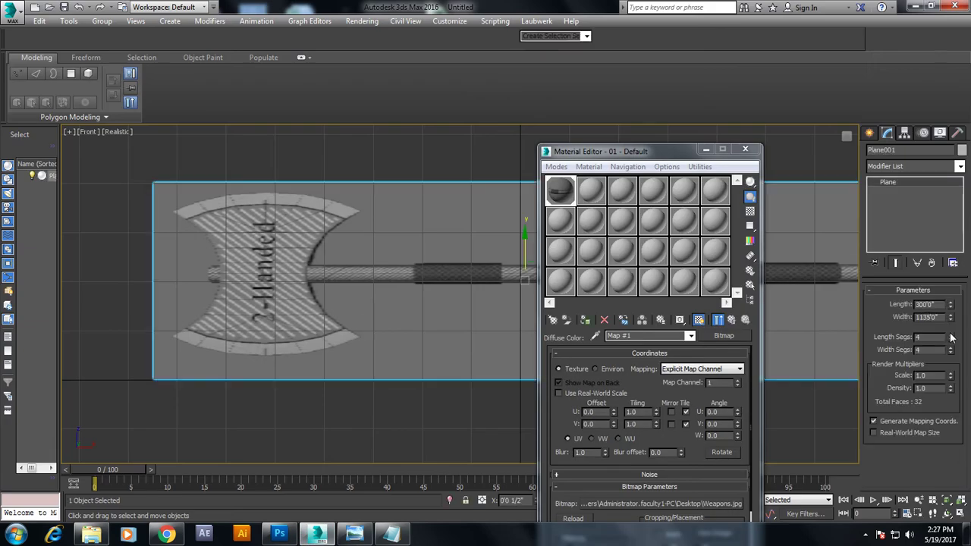
Set the plane's Length to 400'0" and minimize the Material Editor
left_click(938, 306)
type("400")
key("Return")
left_click(706, 150)
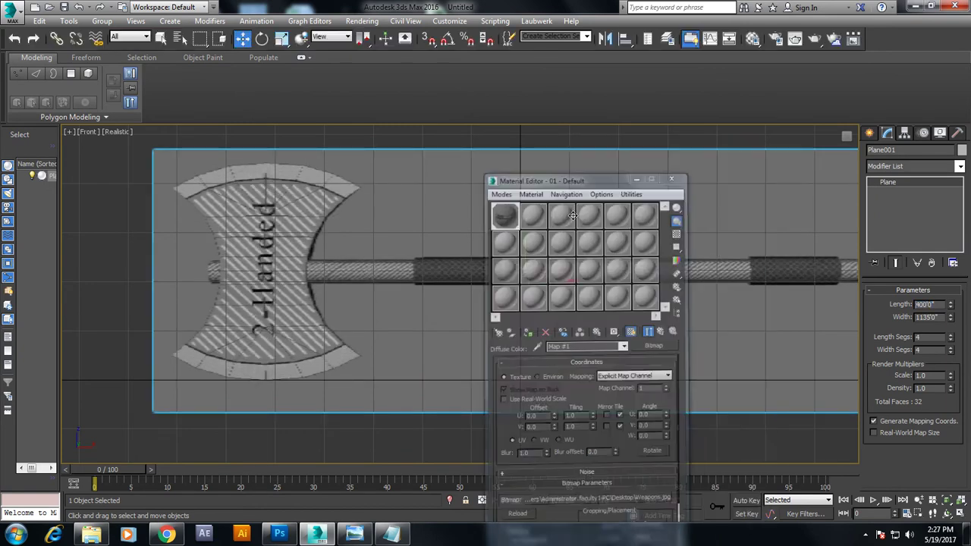
middle_click_drag(403, 301, 371, 319)
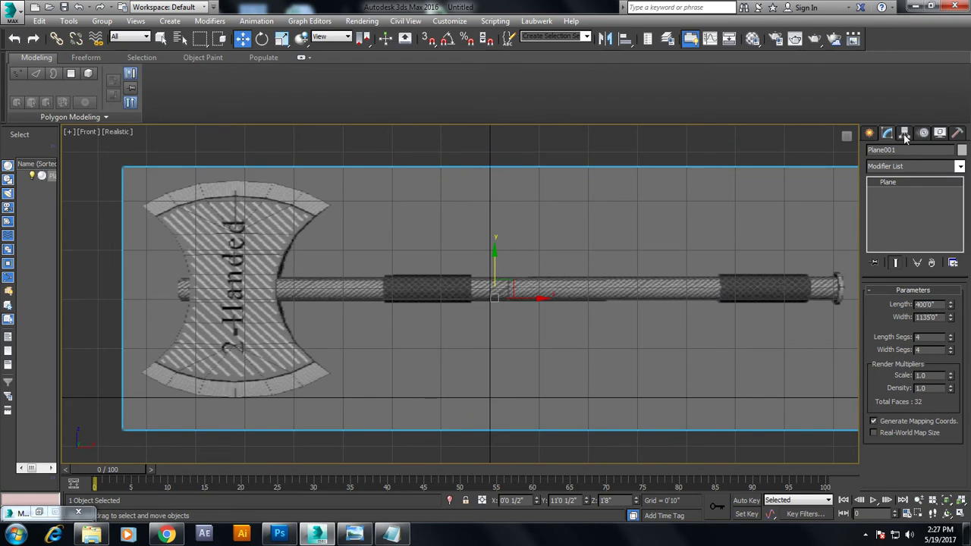
Toggle Affect Pivot Only in the Hierarchy panel and pan the Front view to the axe head
left_click(906, 135)
left_click(927, 208)
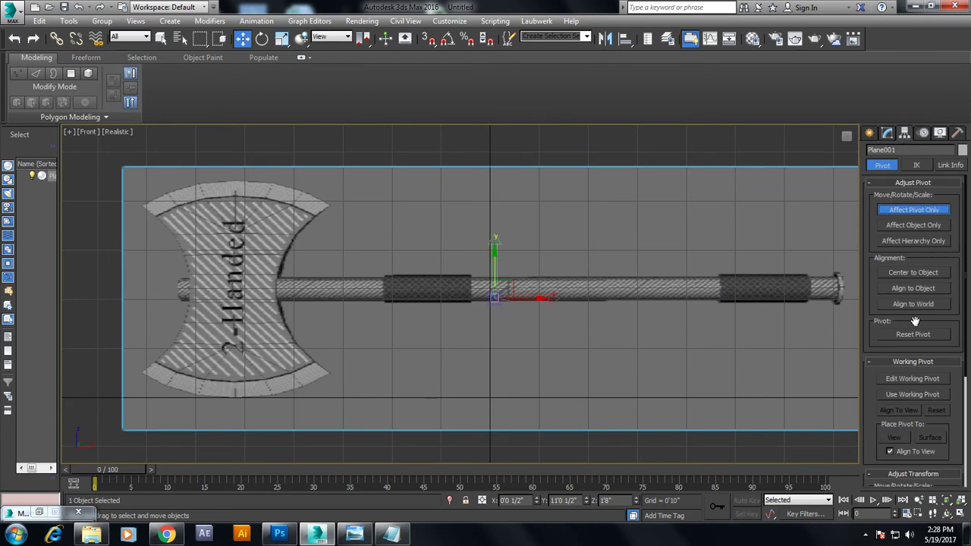
left_click(950, 165)
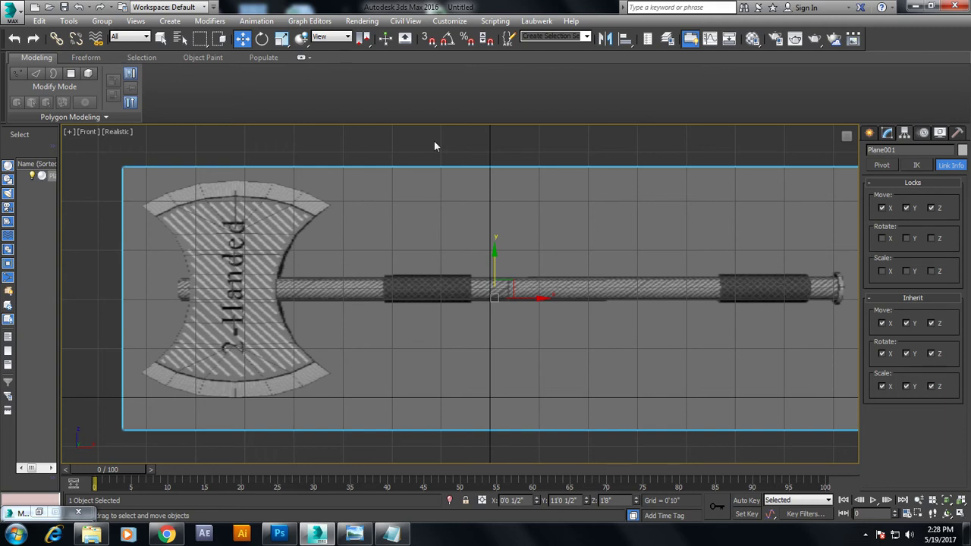
middle_click_drag(398, 245, 491, 256)
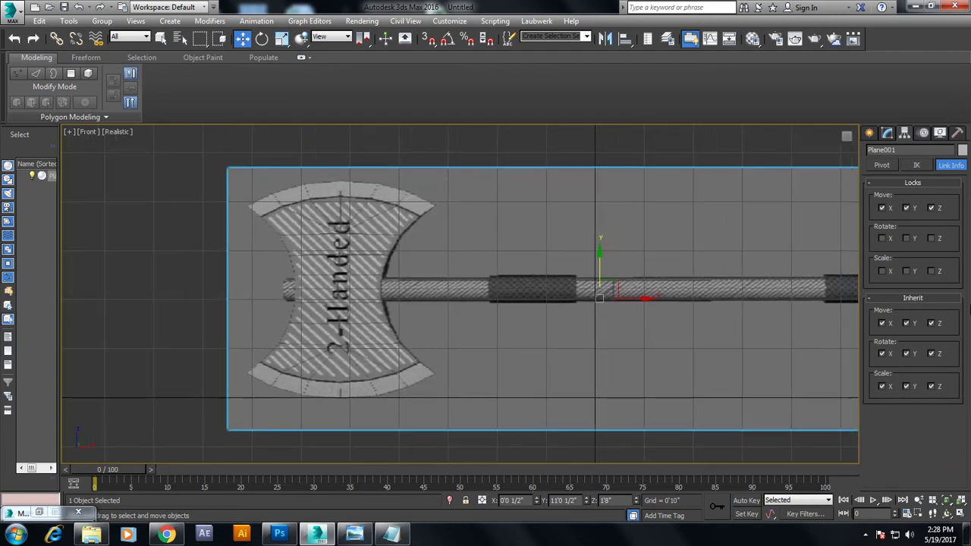
left_click(870, 133)
Draw a thin box over the upper half of the axe head in the Front viewport
left_click(889, 210)
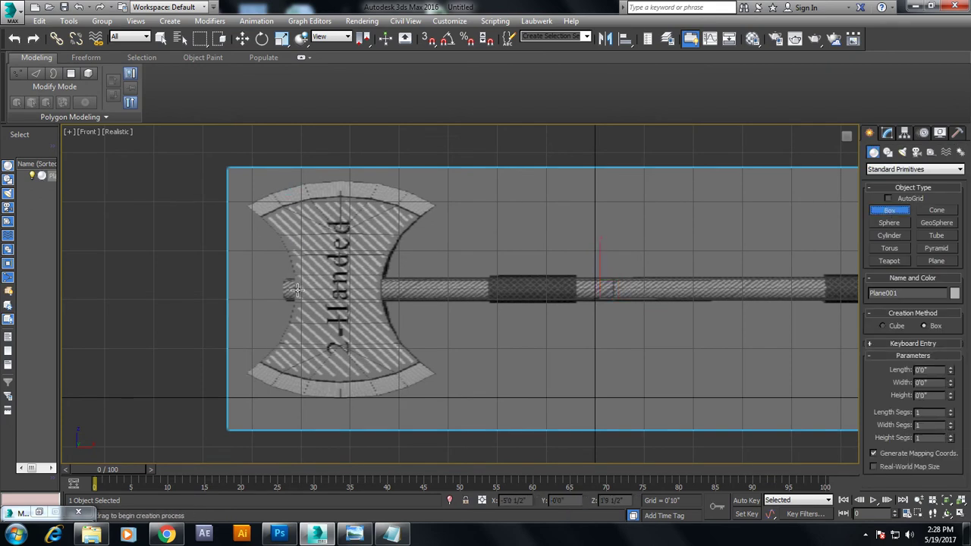
left_click_drag(296, 290, 391, 182)
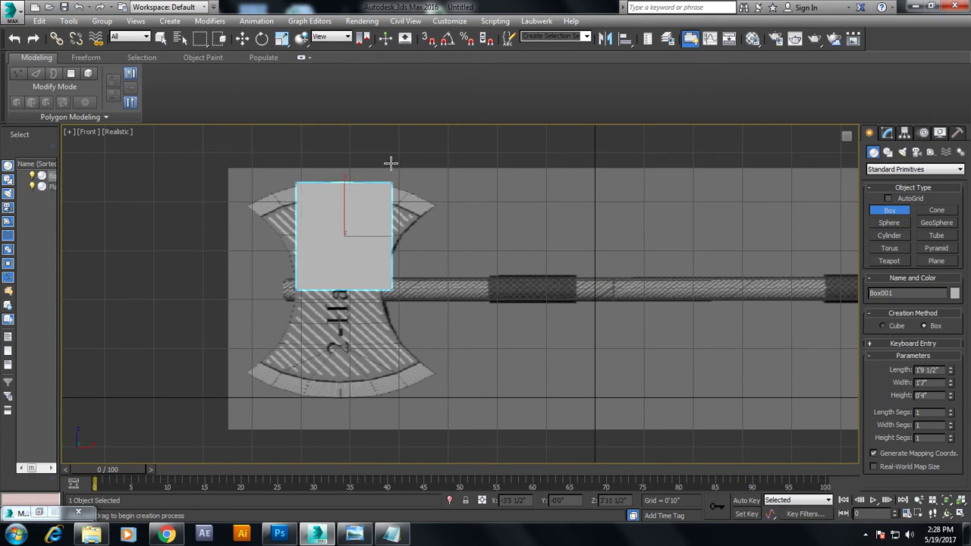
left_click(392, 162)
key("w")
key("alt+w")
scroll(493, 353, "up", 2)
key("alt+w")
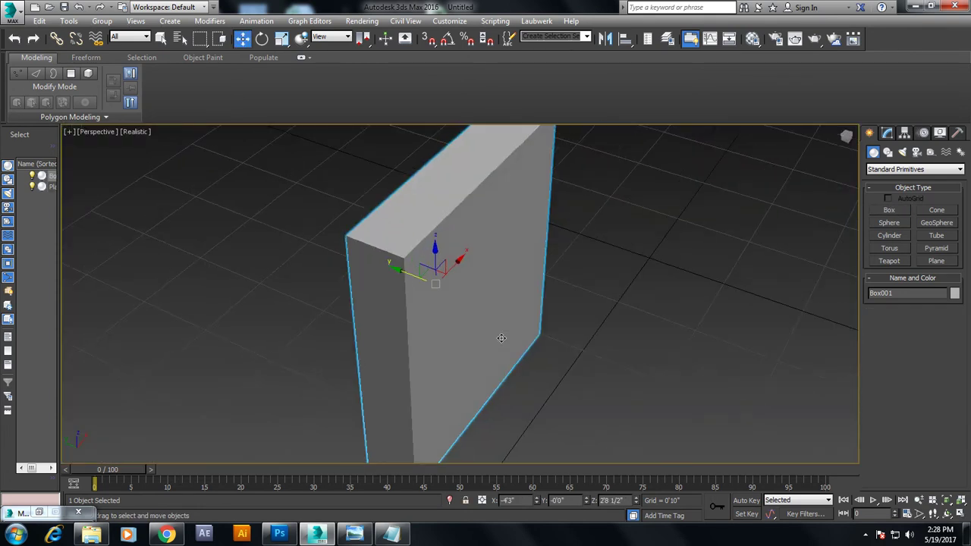
key("alt+w")
Set the maximized Front viewport to Shaded so the reference shows through the box
right_click(617, 214)
key("alt+w")
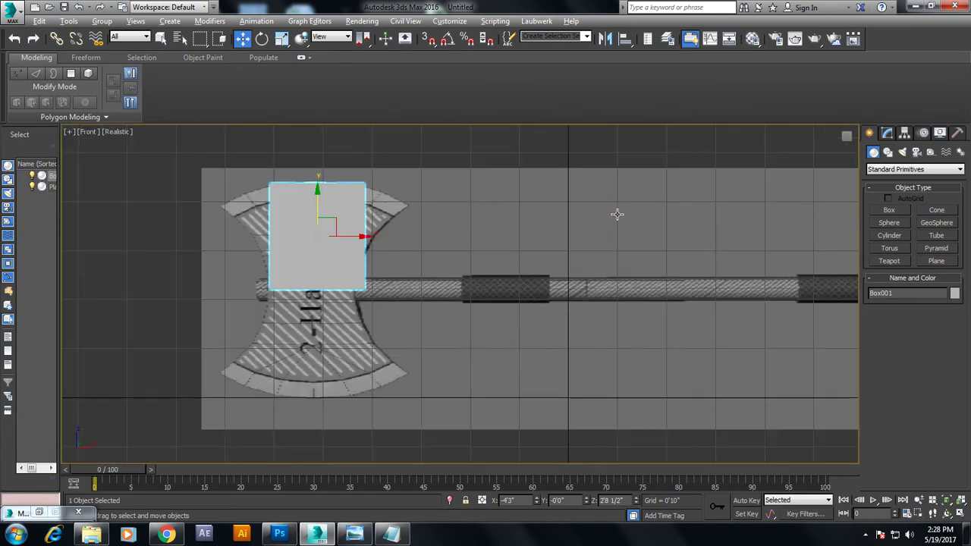
scroll(434, 250, "up", 1)
scroll(444, 273, "up", 2)
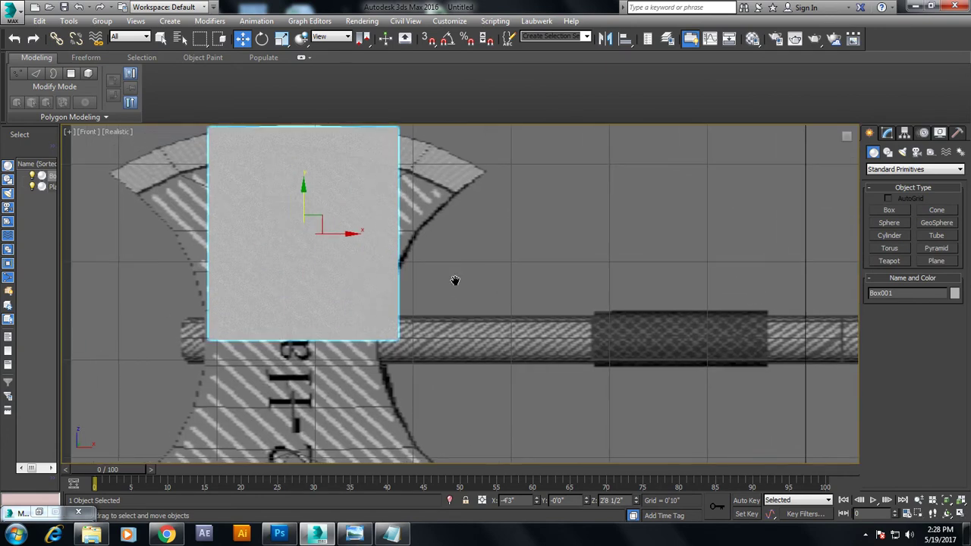
left_click(114, 132)
left_click(129, 159)
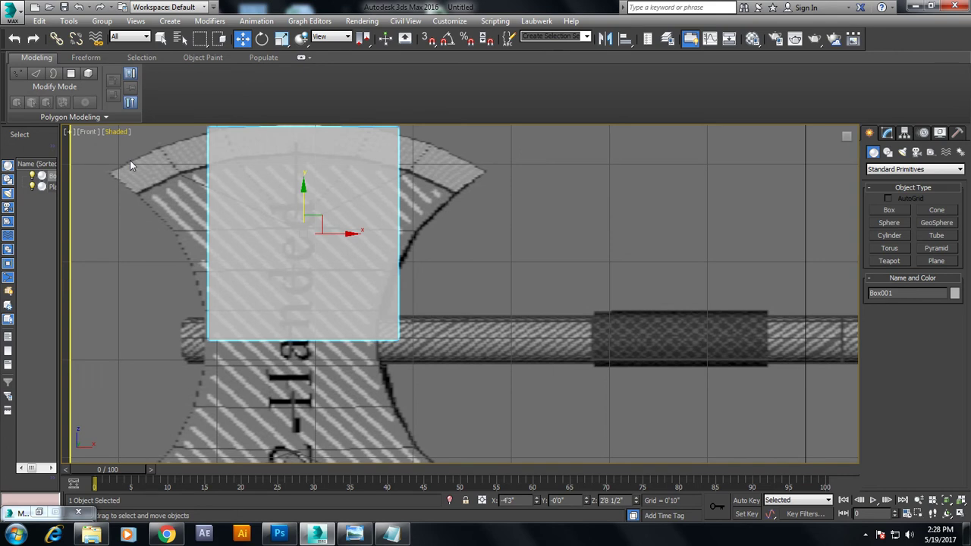
middle_click_drag(379, 253, 393, 284)
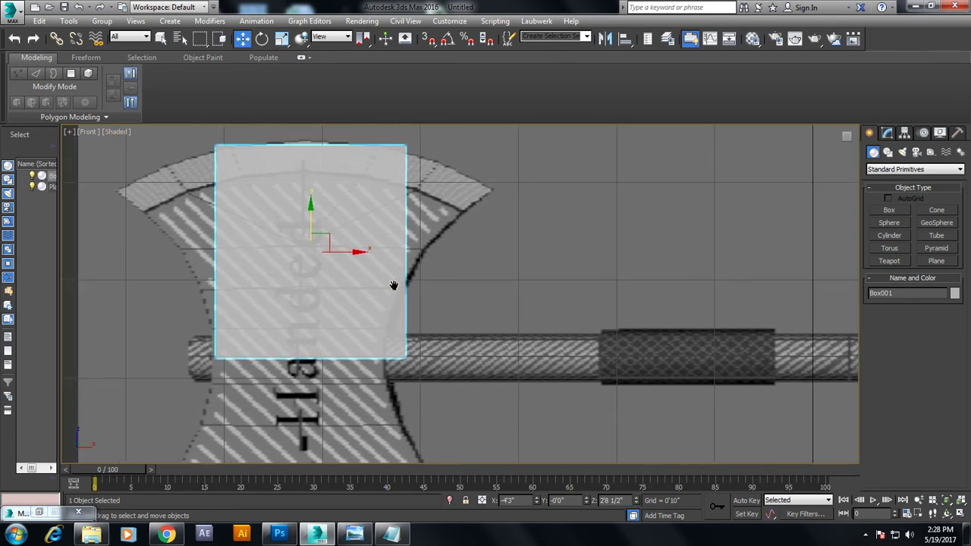
right_click(372, 238)
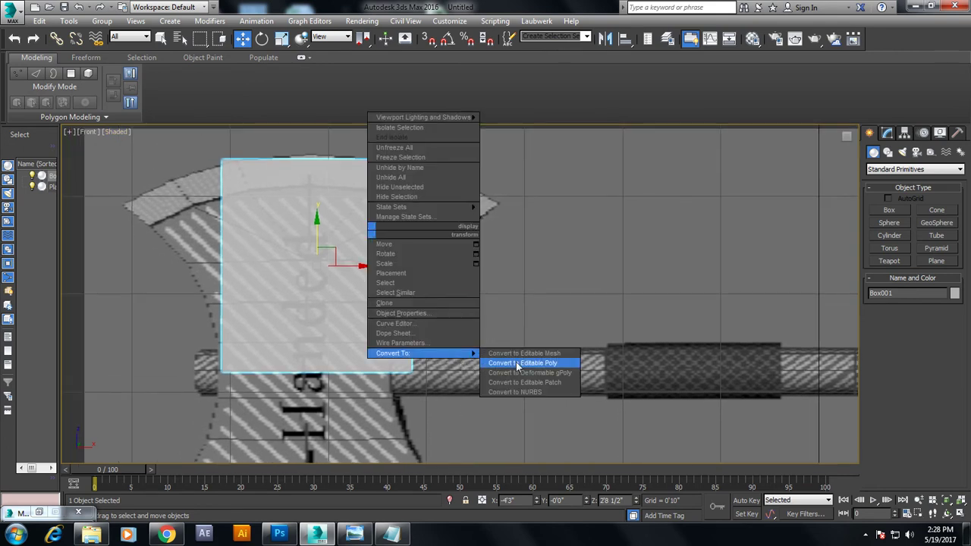
Convert the box to Editable Poly and connect its vertical edges with 3 segments
left_click(506, 364)
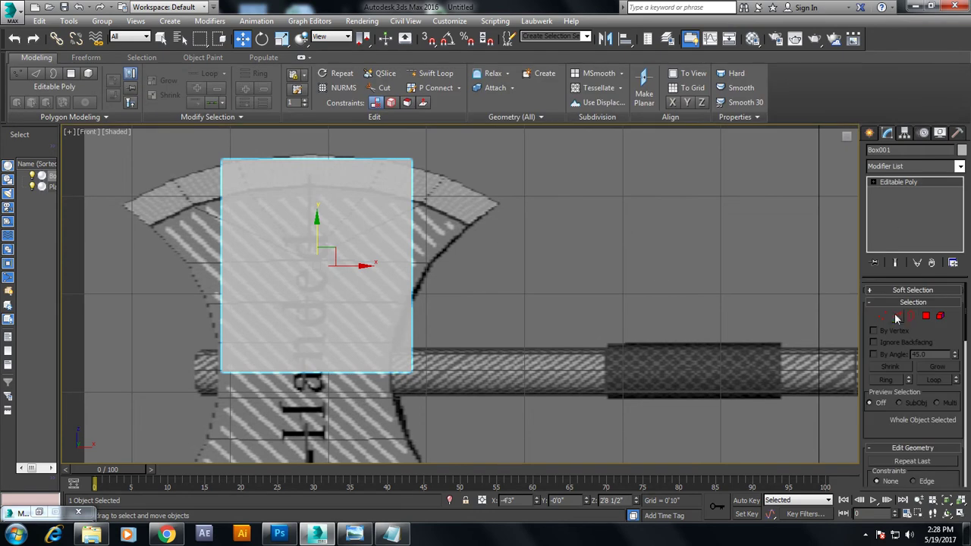
key("4")
key("2")
double_click(222, 275)
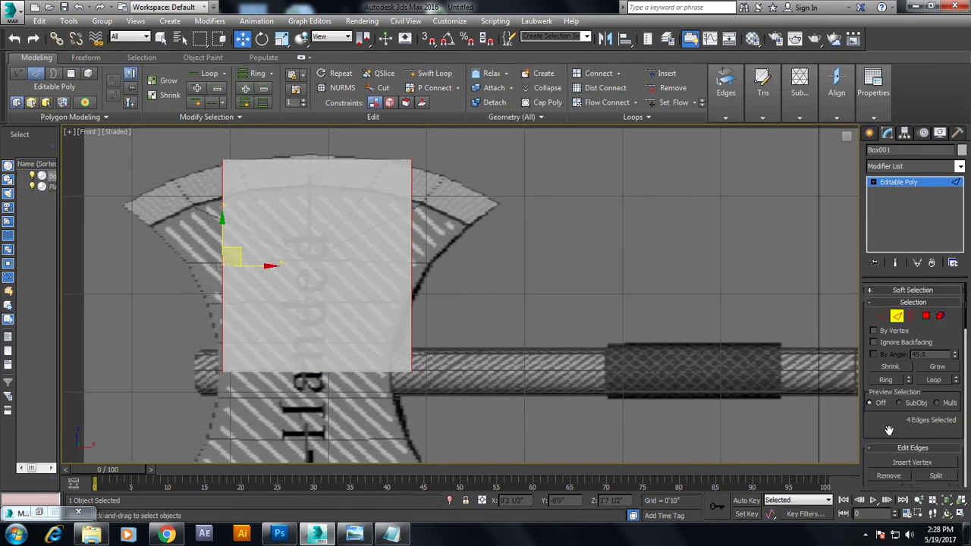
scroll(911, 379, "down", 5)
left_click(952, 425)
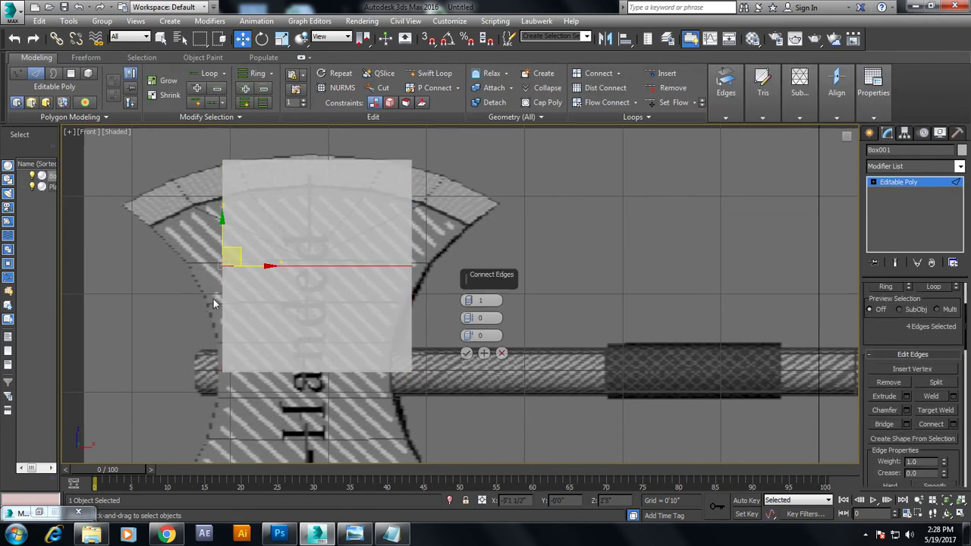
left_click(469, 299)
left_click(470, 299)
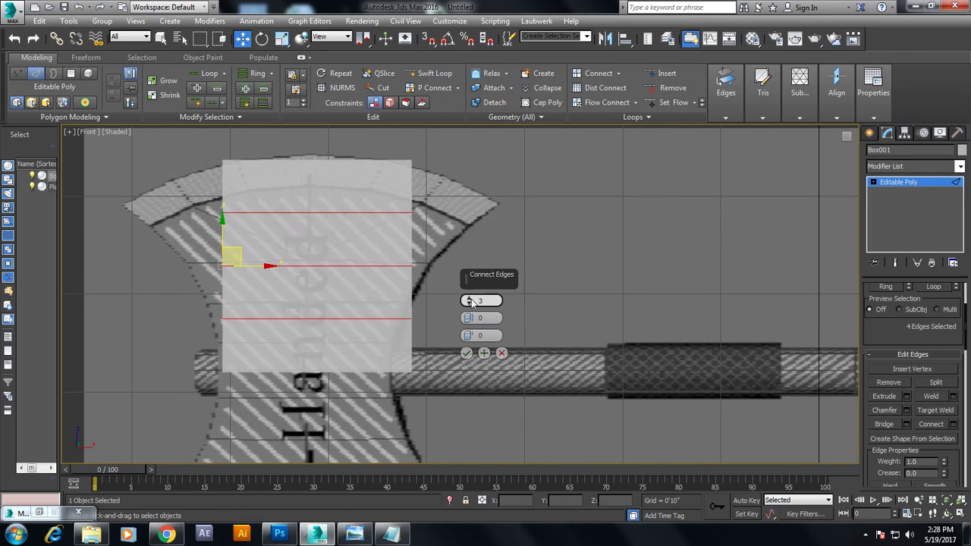
left_click(466, 353)
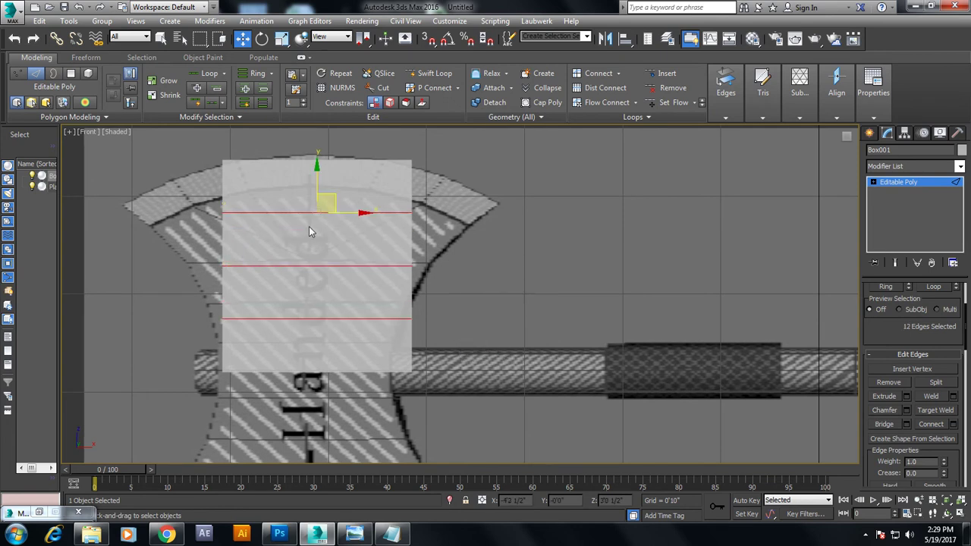
Move the box's left vertices onto the blade's flaring outline, with edged faces shown
key("1")
mouse_move(238, 172)
left_mouse_down()
mouse_move(212, 146)
mouse_move(132, 199)
left_mouse_up()
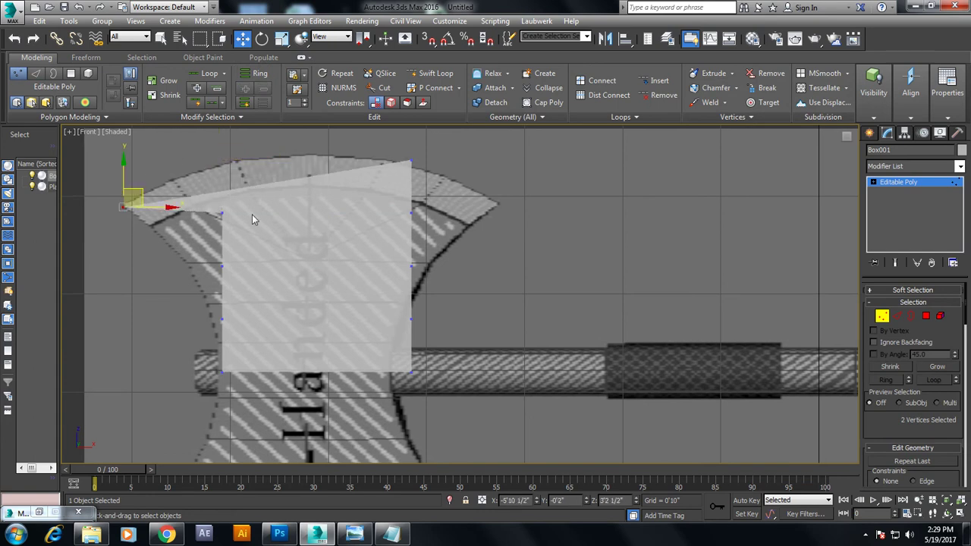
key("F4")
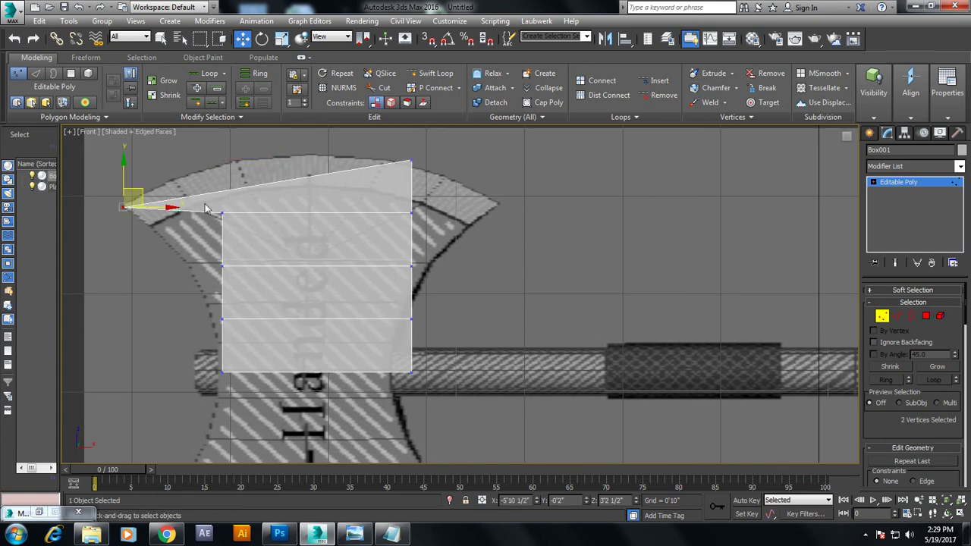
left_click_drag(210, 203, 257, 232)
mouse_move(232, 200)
left_mouse_down()
mouse_move(192, 238)
mouse_move(220, 270)
left_mouse_up()
left_click(222, 267)
left_click(223, 319)
left_click_drag(235, 305, 227, 306)
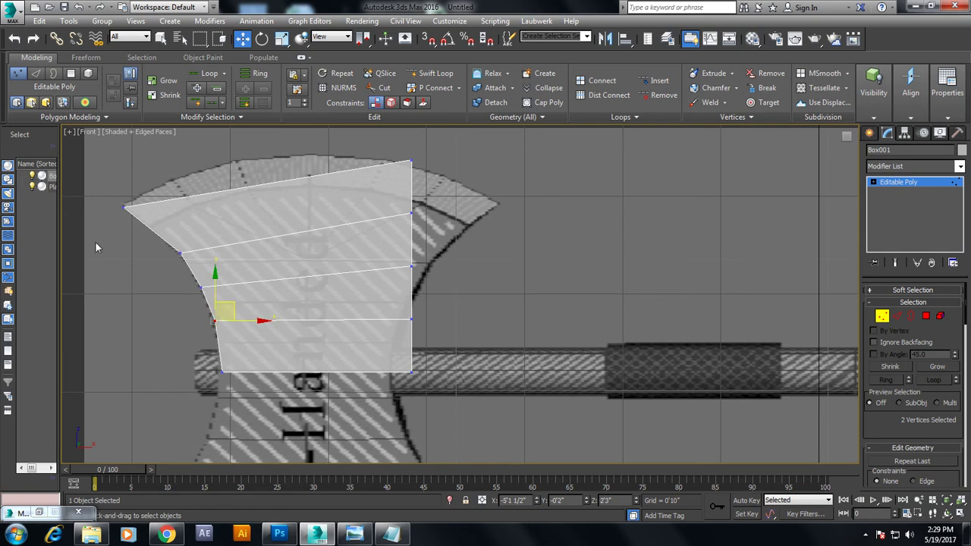
left_click(898, 316)
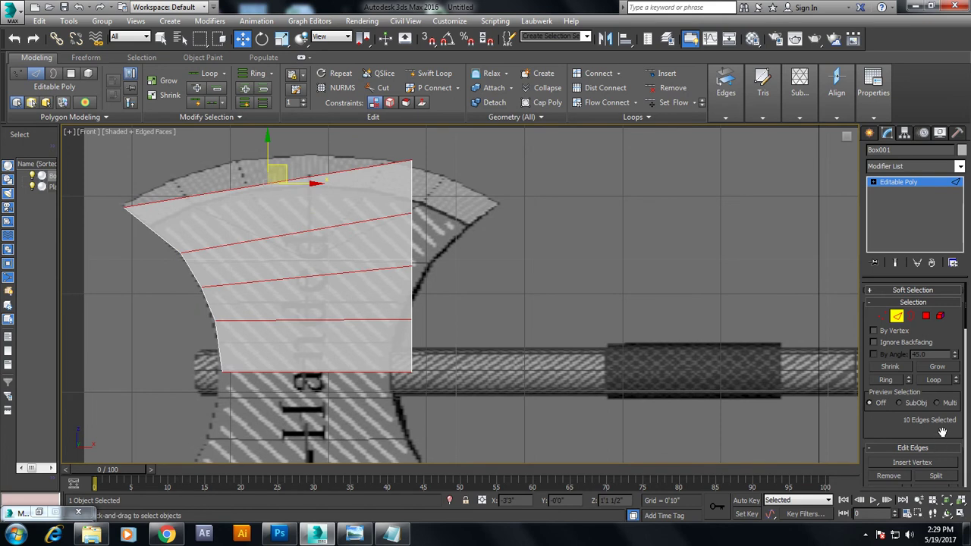
Connect the selected edges with three new vertical edges across the blade
scroll(961, 402, "down", 3)
left_click(954, 394)
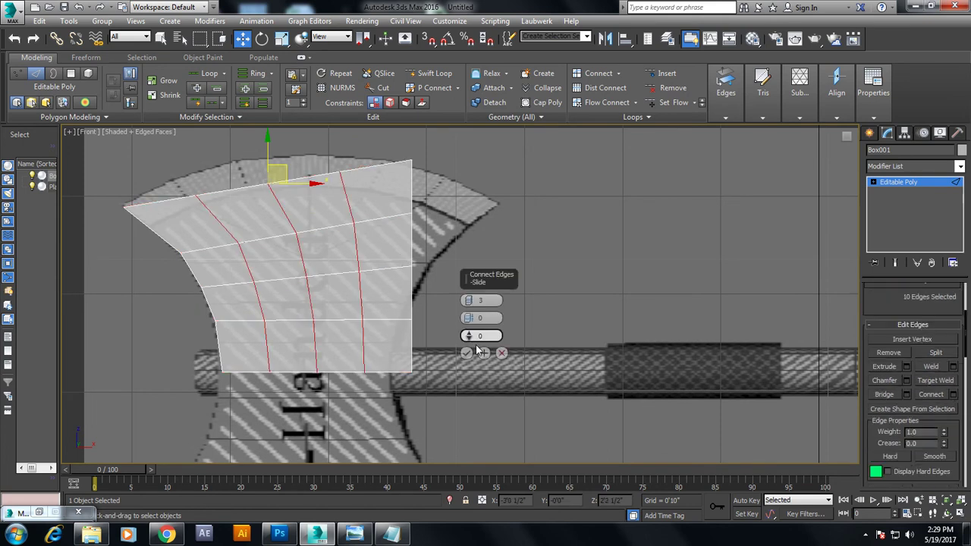
key("Return")
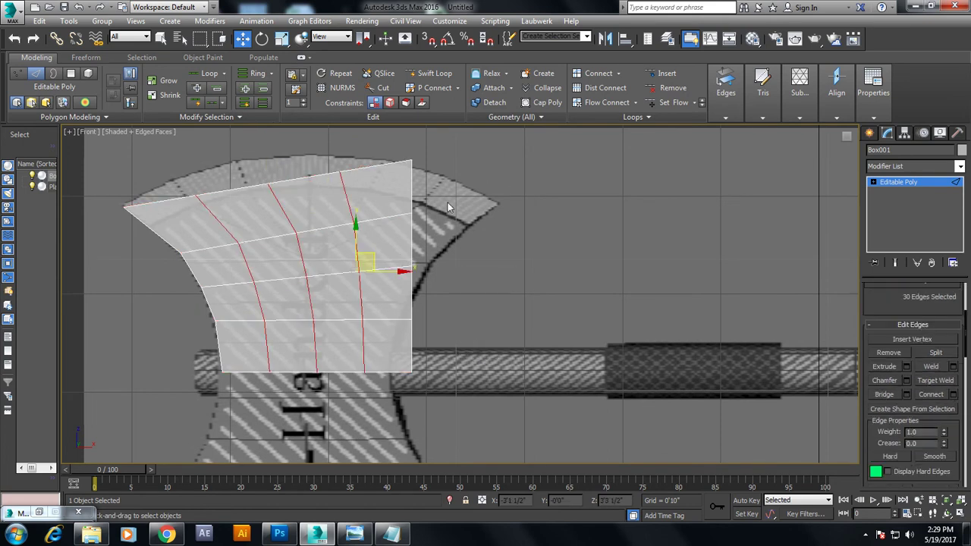
Raise the upper-left corner and top-edge vertices to round the blade top
middle_click_drag(447, 203, 464, 209)
key("1")
left_click(213, 201)
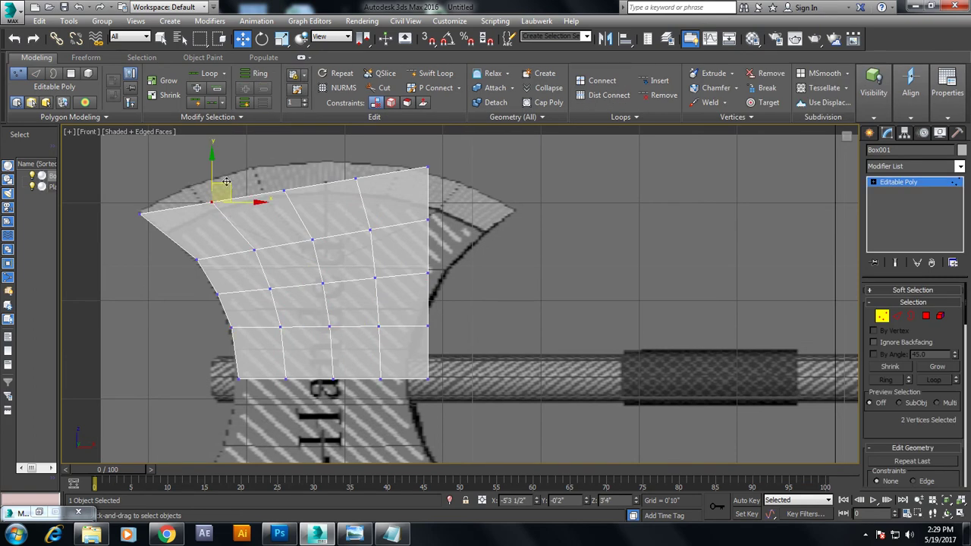
left_click_drag(226, 182, 239, 166)
left_click(284, 190)
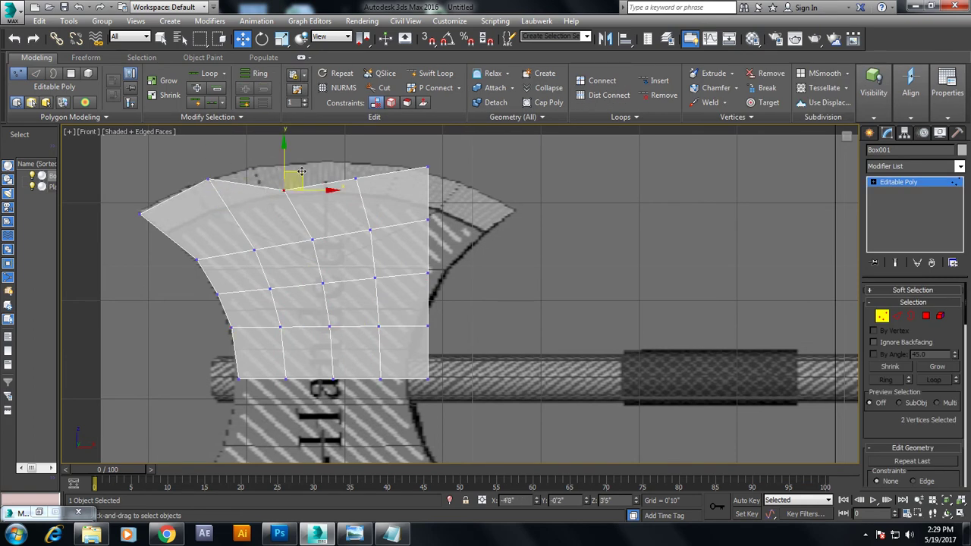
left_click_drag(284, 189, 290, 161)
left_click_drag(378, 194, 369, 162)
Pull the right-side vertices outward to flare the blade along the reference outline
left_click(427, 166)
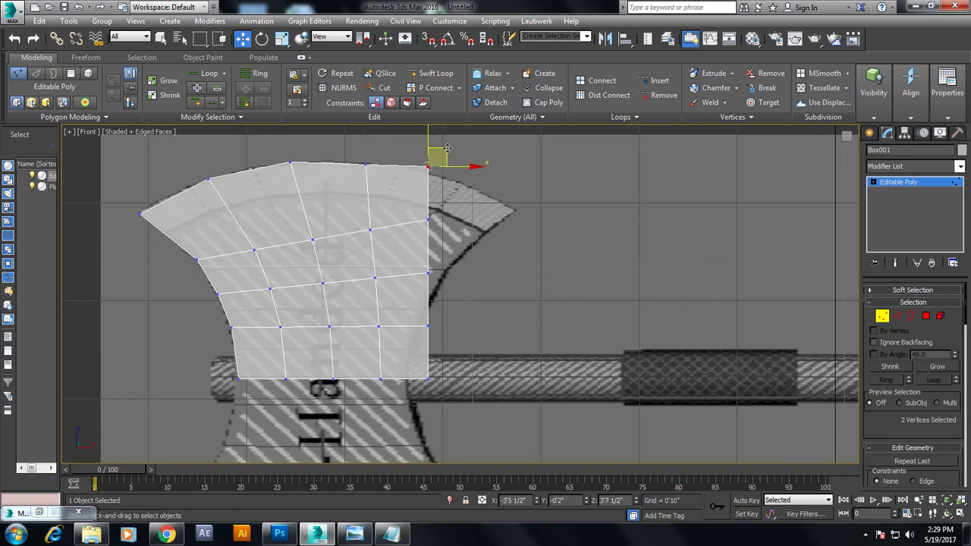
left_click_drag(448, 148, 538, 190)
left_click(366, 164)
left_click_drag(383, 154, 413, 162)
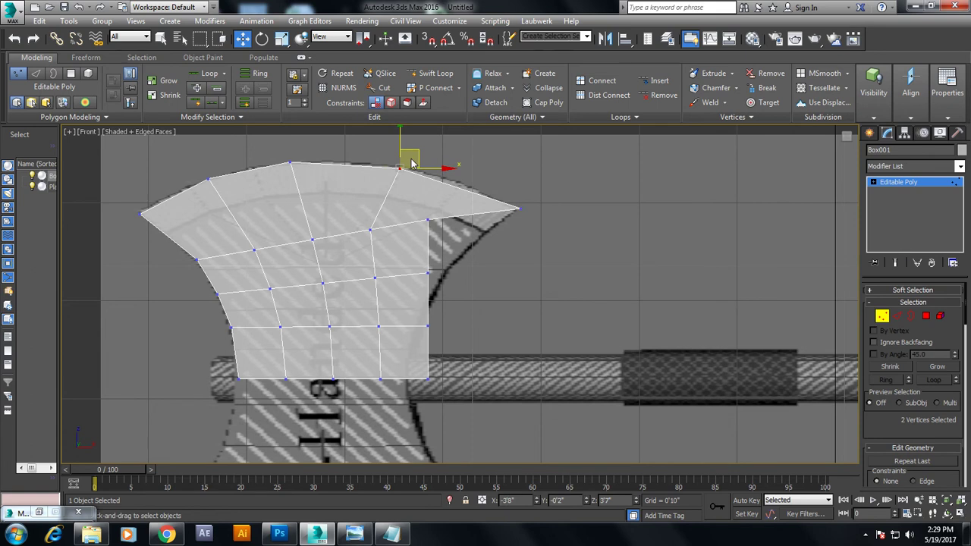
left_click(430, 220)
left_click_drag(466, 205, 513, 228)
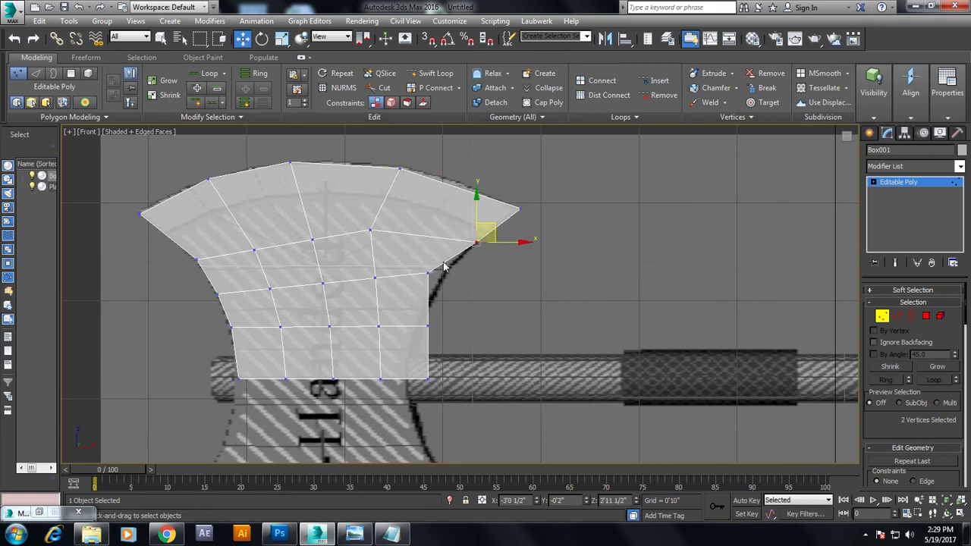
left_click(429, 274)
left_click_drag(440, 264, 460, 264)
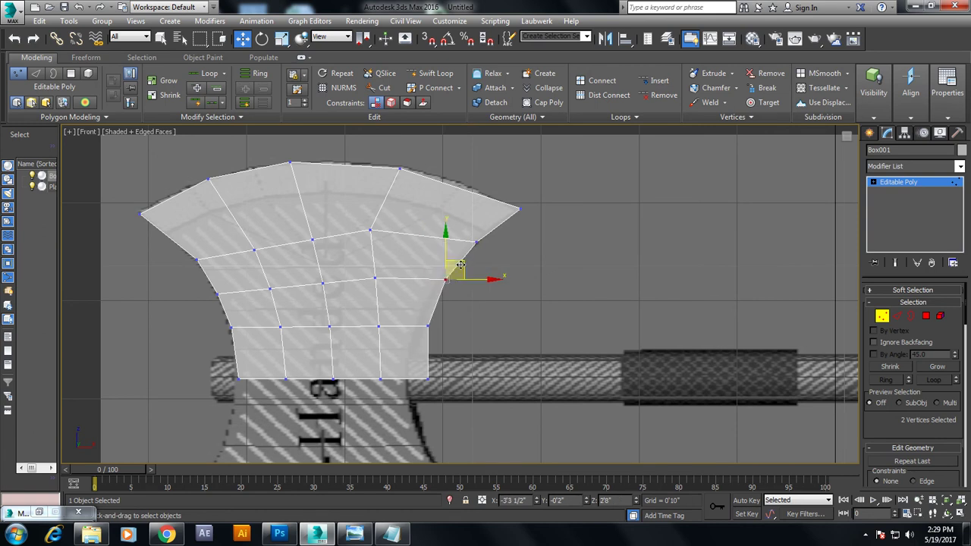
left_click(428, 326)
mouse_move(434, 369)
left_mouse_down()
mouse_move(422, 369)
mouse_move(438, 385)
left_mouse_up()
left_click(422, 378)
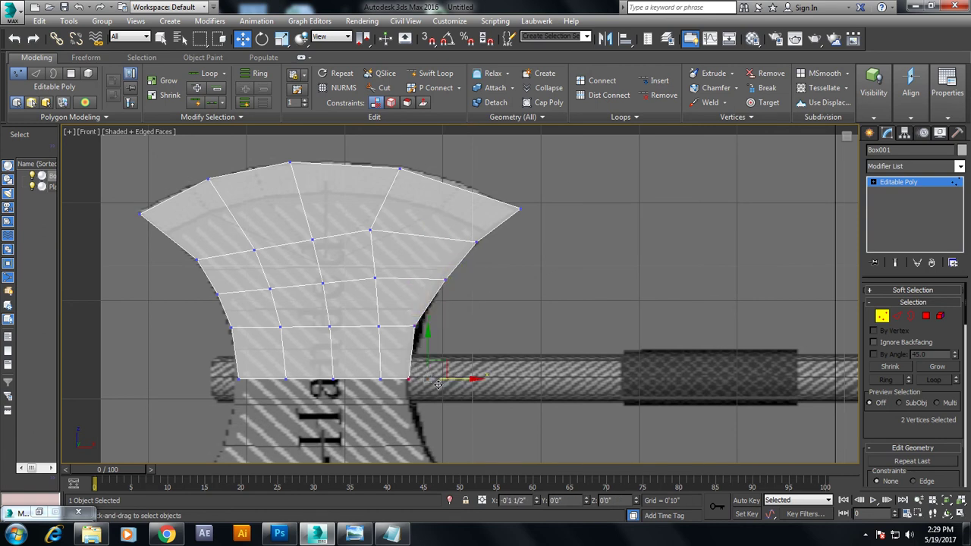
Recenter the Front view, then orbit the Perspective view to check the blade shape
middle_click_drag(488, 258, 501, 306)
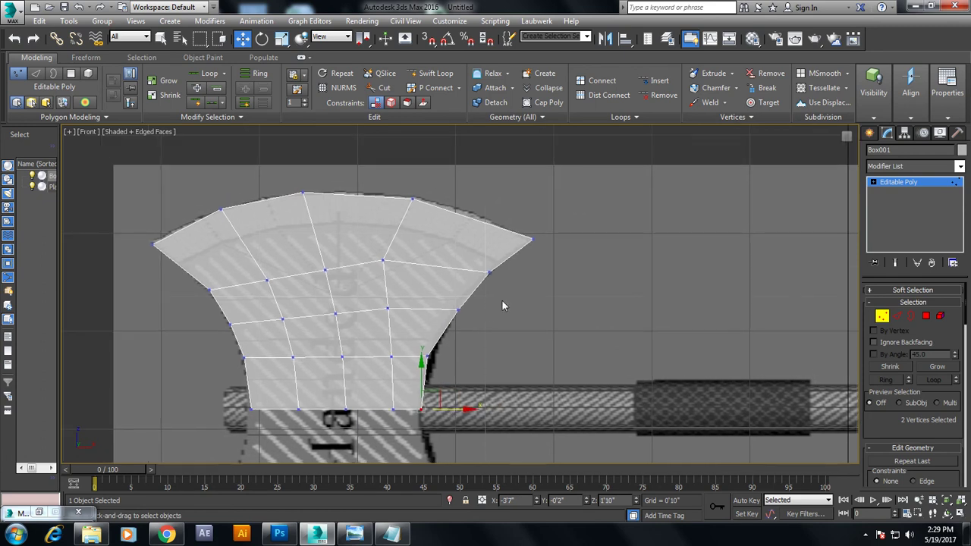
mouse_move(401, 280)
left_mouse_down()
mouse_move(374, 229)
mouse_move(381, 235)
left_mouse_up()
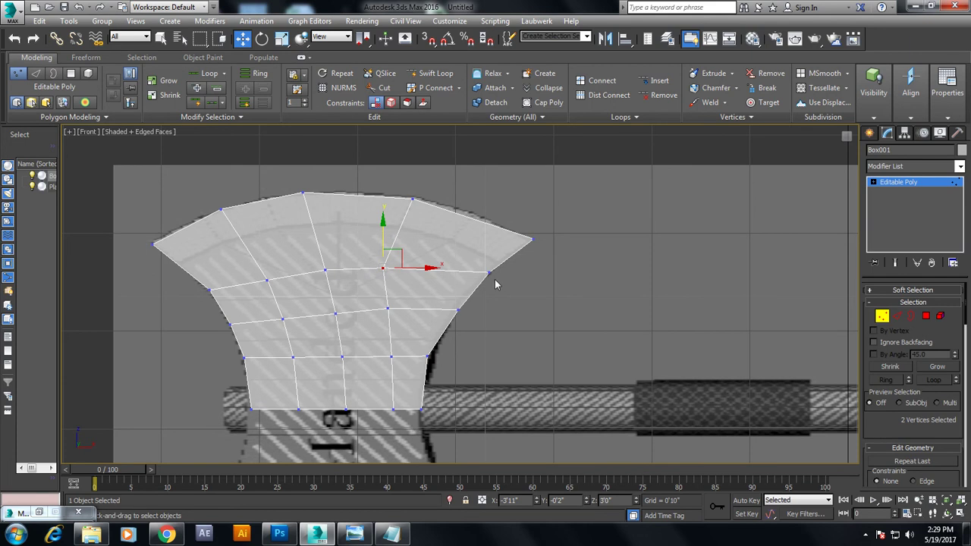
key("alt+w")
key("alt+w")
mouse_move(565, 331)
middle_mouse_down("alt")
mouse_move(494, 255)
mouse_move(557, 288)
mouse_move(493, 289)
mouse_move(171, 206)
middle_mouse_up("alt")
Select the blade's top-edge vertices and add an edge loop across its upper band
left_click_drag(259, 245, 258, 258)
left_click_drag(249, 148, 342, 255, "ctrl")
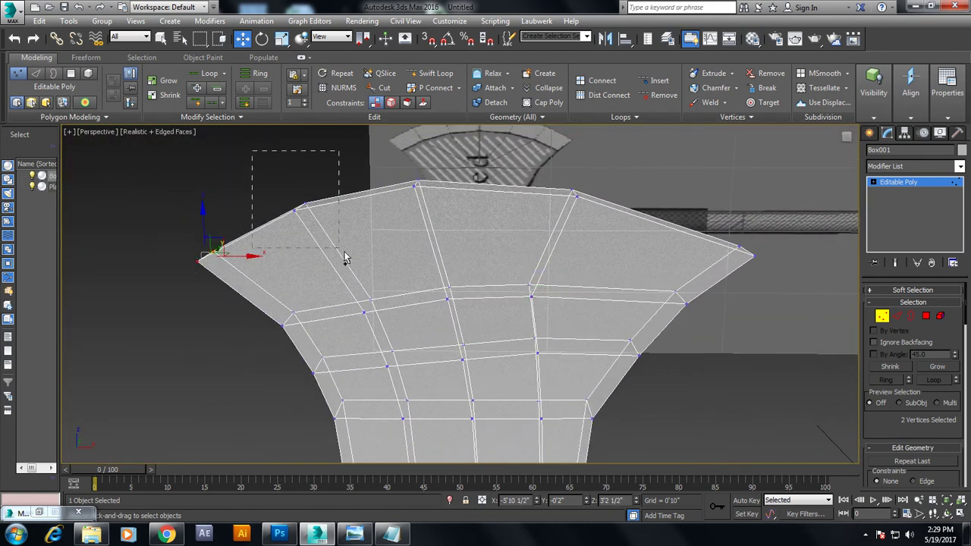
left_click(415, 185, "ctrl")
left_click_drag(538, 155, 632, 230, "ctrl")
key("alt+w")
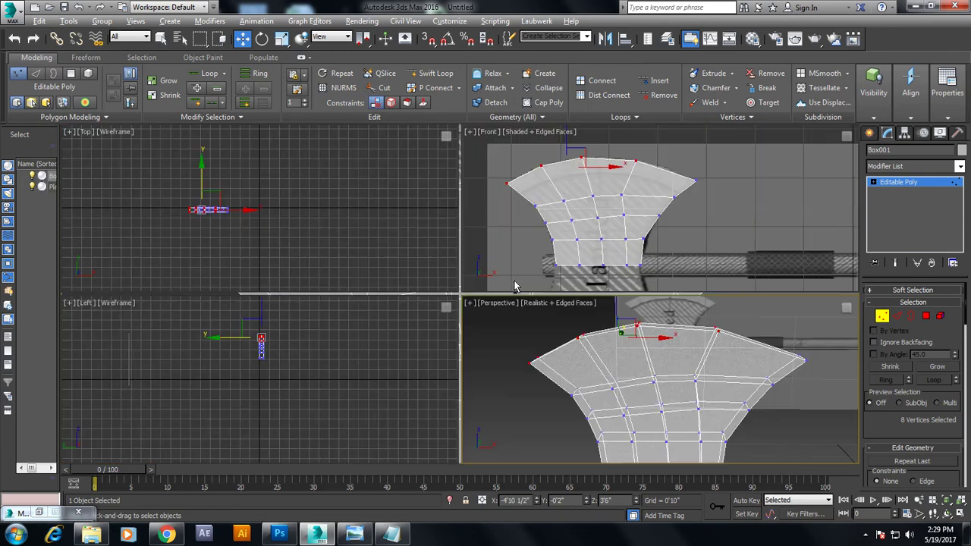
middle_click(486, 222)
key("alt+w")
middle_click_drag(485, 222, 581, 214)
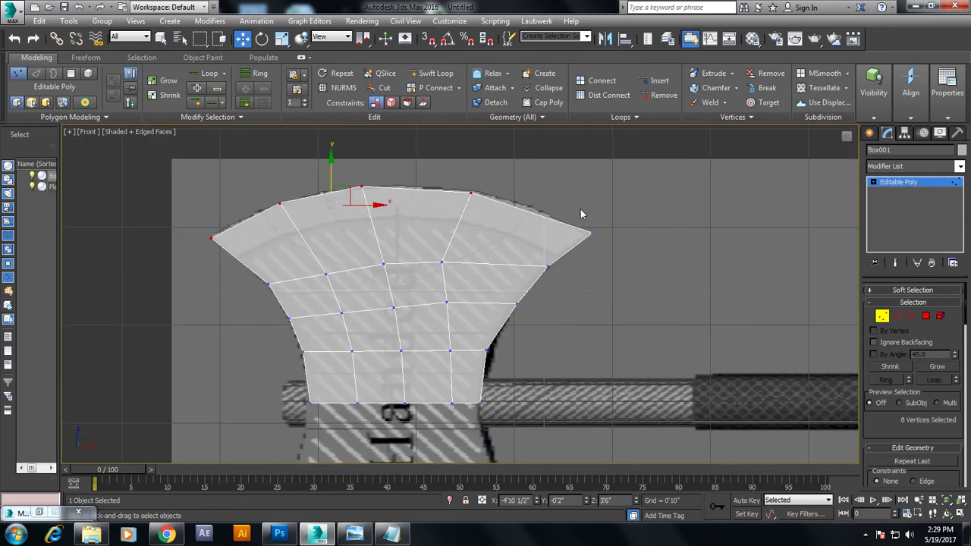
left_click(368, 219)
right_click(463, 300)
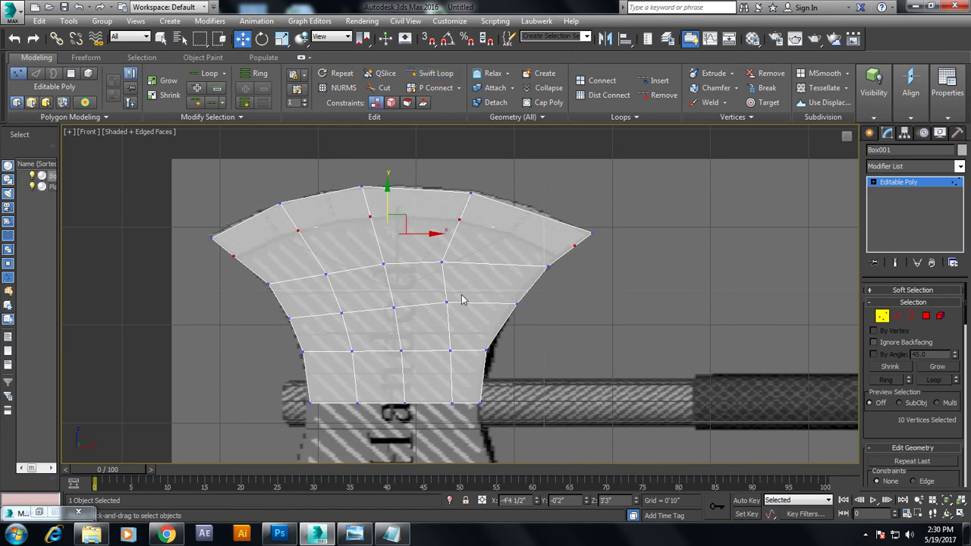
Select the left tip and top vertices and scale them flat to sharpen the blade edge
key("alt+w")
right_click(650, 401)
key("alt+w")
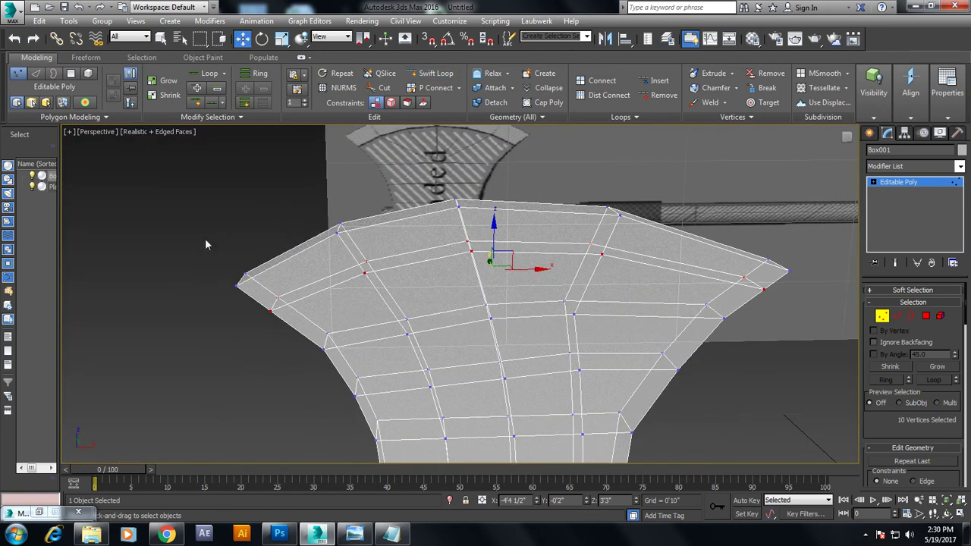
left_click_drag(204, 240, 260, 289)
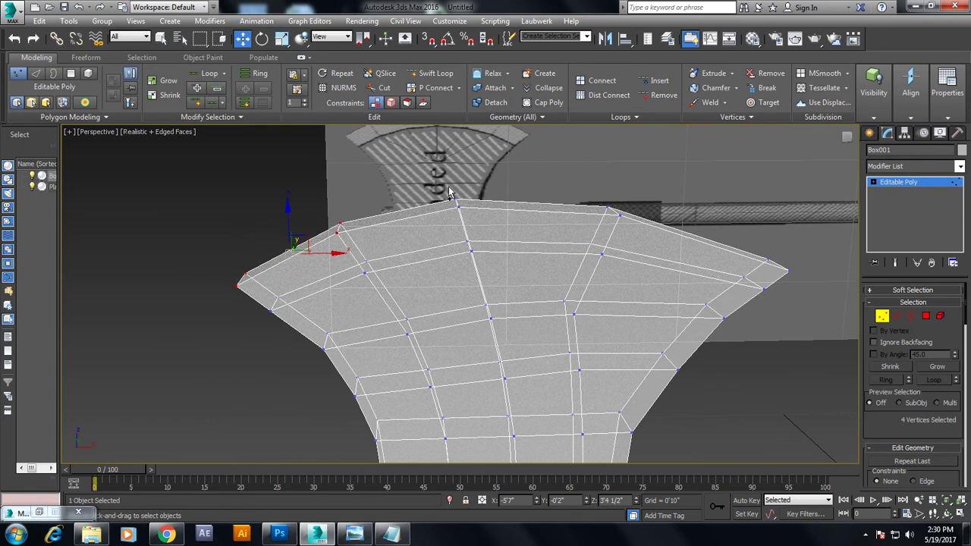
left_click_drag(477, 231, 478, 228, "ctrl")
left_click_drag(596, 177, 643, 240, "ctrl")
left_click_drag(814, 286, 815, 286, "ctrl")
key("alt+w")
key("alt+w")
middle_click_drag(599, 347, 615, 357, "alt")
key("r")
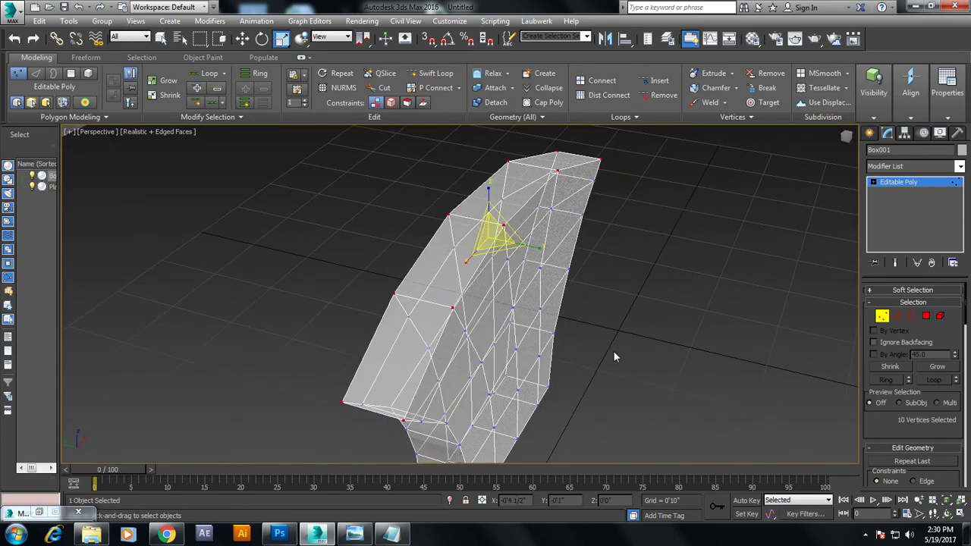
left_click_drag(518, 245, 98, 243)
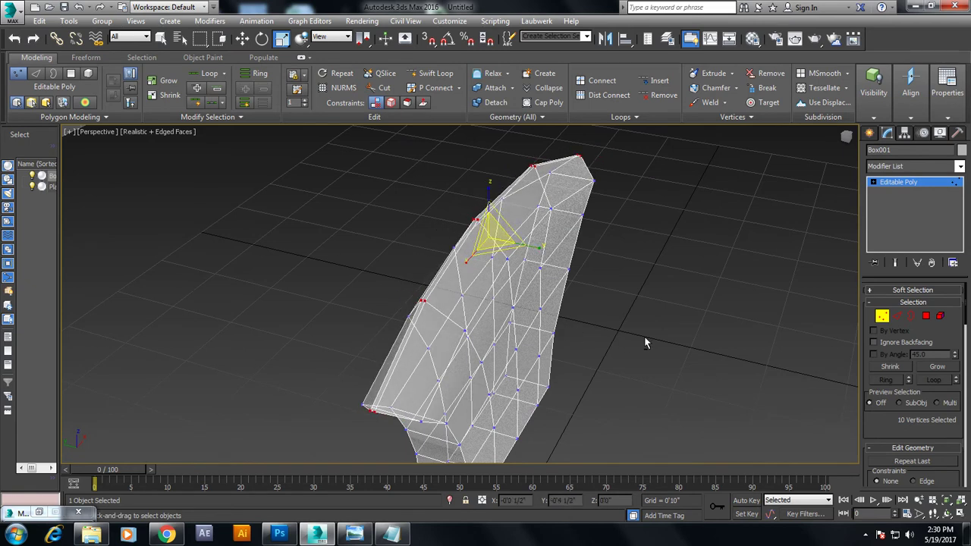
Lasso-select the vertices of the blade's upper part in the front view
middle_click_drag(645, 343, 576, 321, "alt")
key("alt+w")
right_click(552, 231)
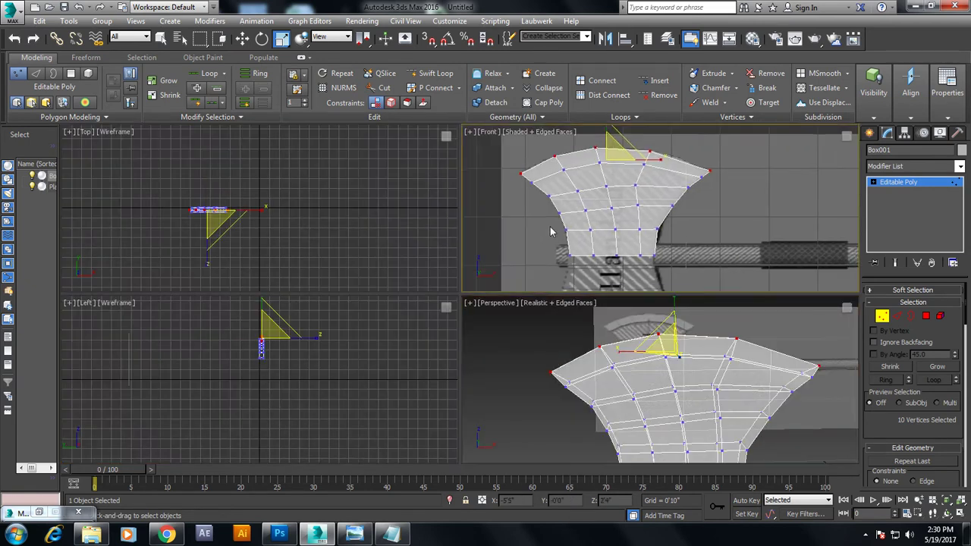
key("alt+w")
scroll(589, 232, "down", 3)
scroll(569, 252, "up", 2)
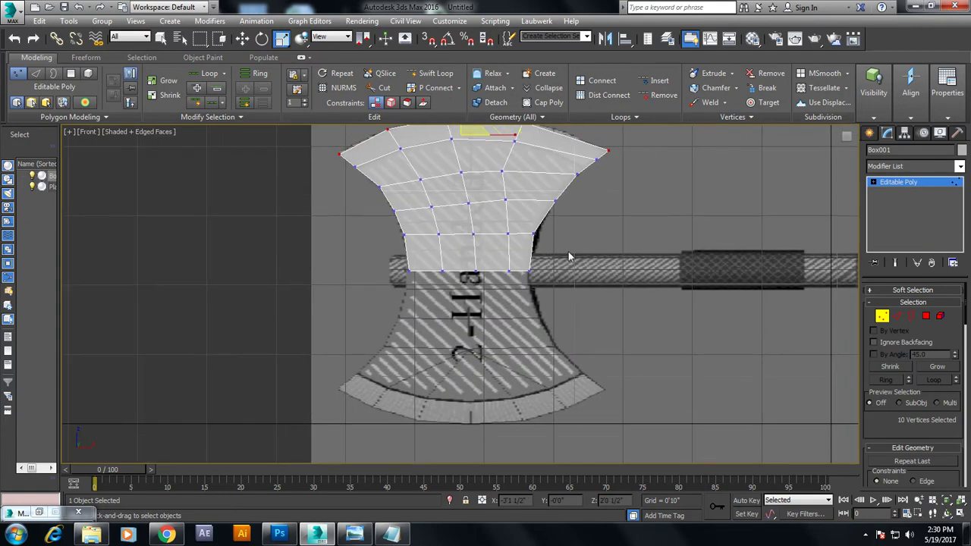
scroll(568, 252, "up", 2)
middle_click_drag(551, 242, 542, 279)
key("alt+w")
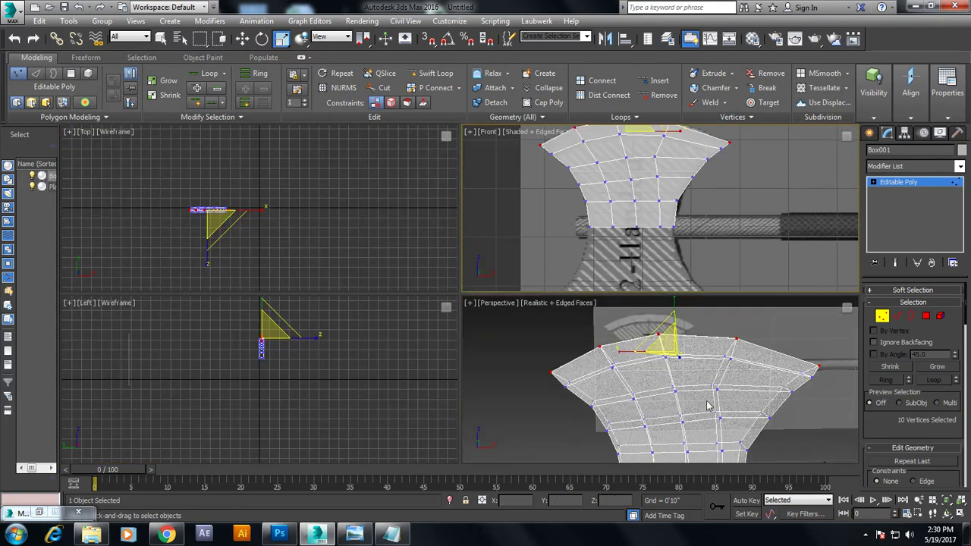
right_click(707, 403)
key("alt+w")
scroll(580, 363, "down", 2)
mouse_move(580, 362)
middle_mouse_down()
mouse_move(549, 327)
mouse_move(553, 302)
mouse_move(482, 304)
middle_mouse_up()
key("alt+w")
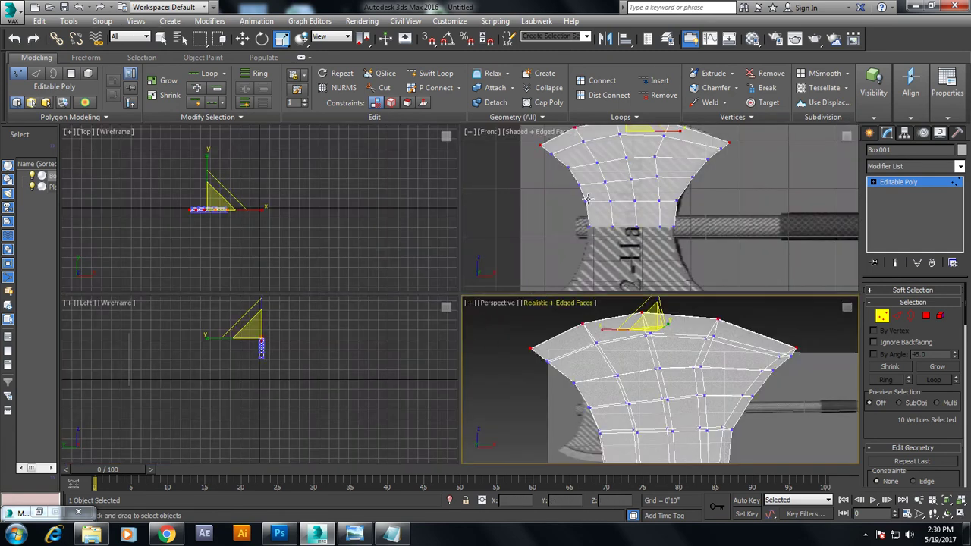
right_click(558, 218)
key("alt+w")
left_click(202, 43)
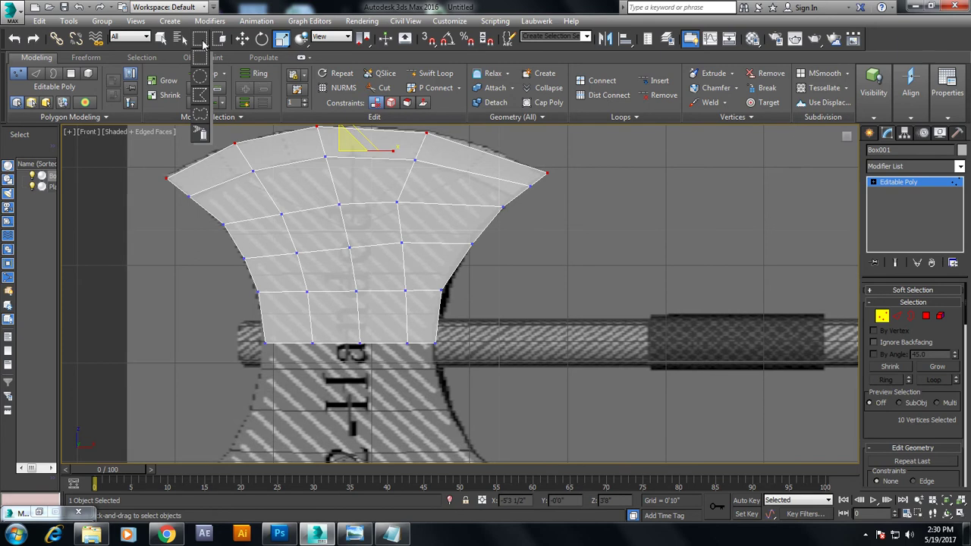
left_click_drag(202, 43, 199, 114)
left_click_drag(537, 218, 173, 299)
left_click_drag(555, 419, 557, 415)
Scale the lassoed blade vertices to 76% along Y
key("alt+w")
key("alt+w")
middle_click_drag(647, 370, 582, 327)
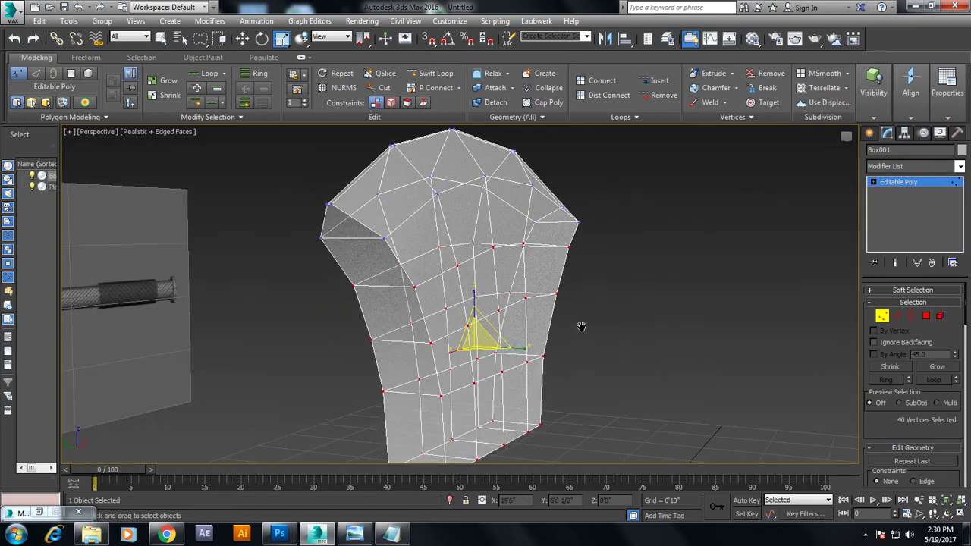
left_click_drag(528, 349, 497, 348)
key("w")
key("alt+w")
middle_click_drag(602, 254, 592, 250)
key("alt+w")
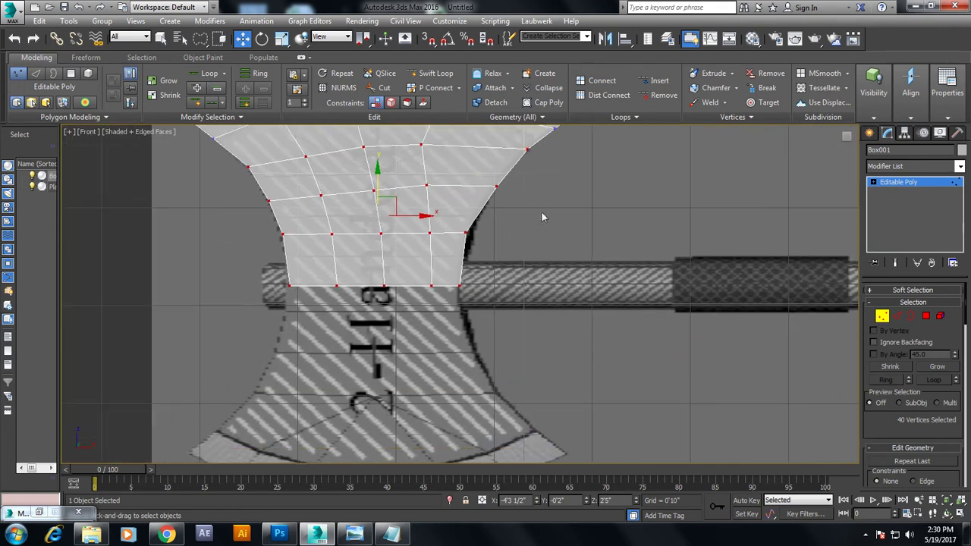
middle_click_drag(543, 202, 529, 319)
left_click(895, 185)
key("1")
Nudge the right-side vertices near the handle and both bottom corner vertices to match the reference
left_click_drag(470, 298, 486, 318)
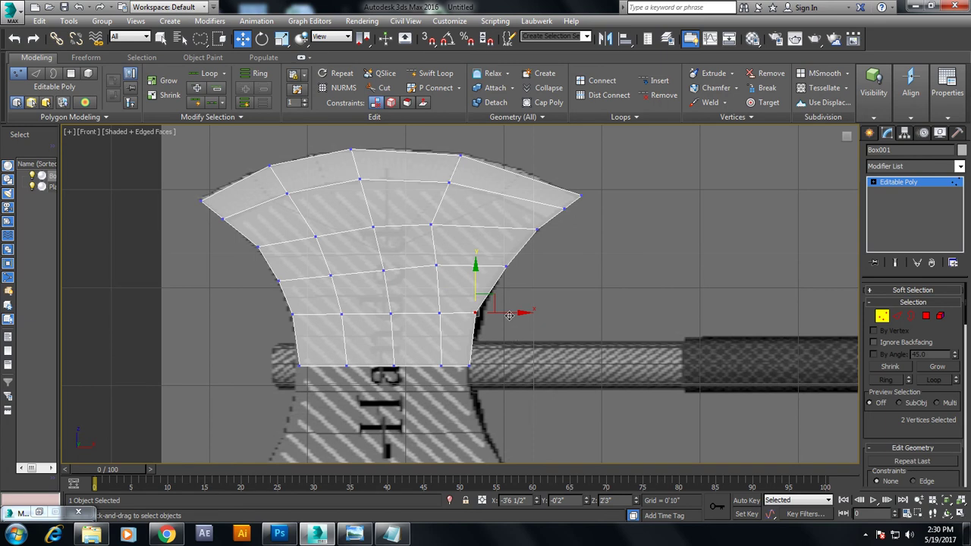
left_click_drag(512, 312, 514, 313)
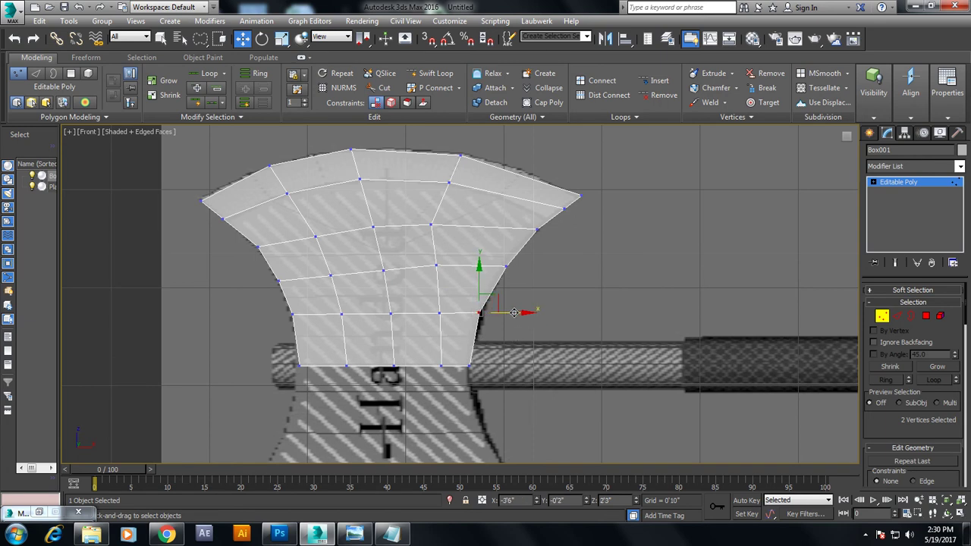
middle_click_drag(514, 312, 565, 258)
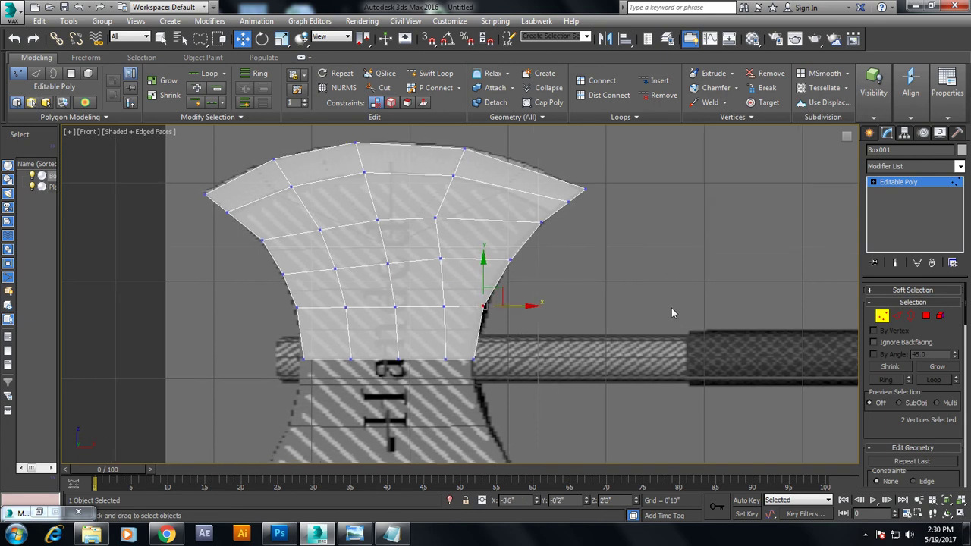
scroll(686, 300, "up", 3)
scroll(673, 189, "down", 4)
scroll(661, 235, "up", 2)
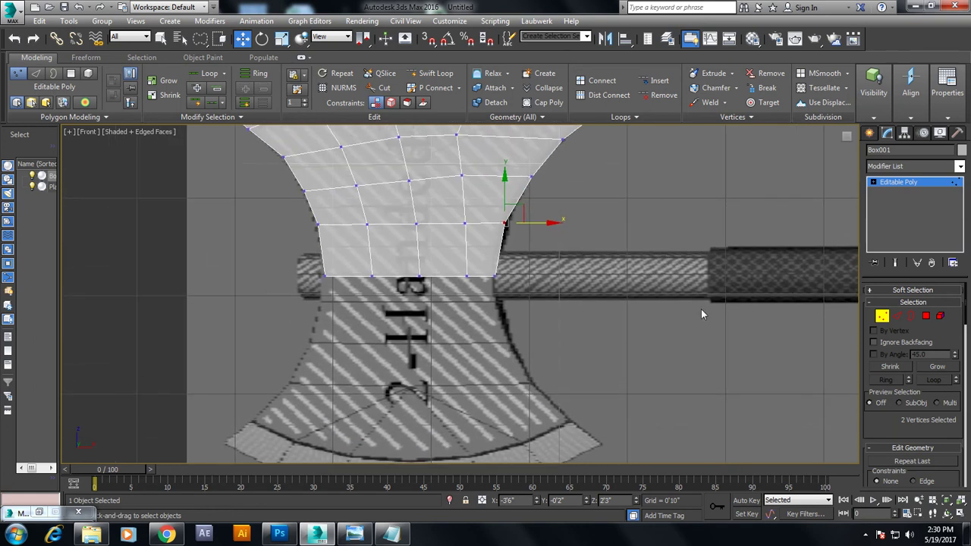
left_click(327, 275)
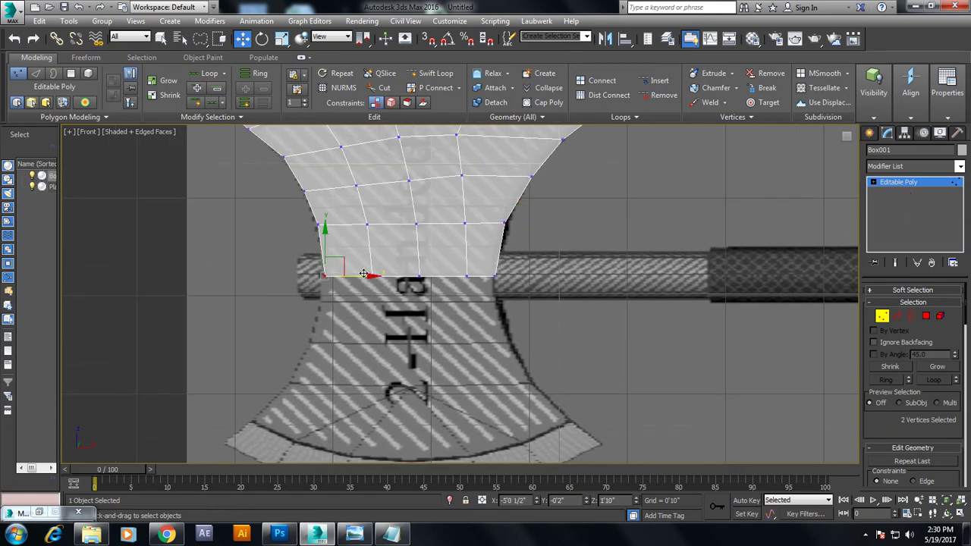
left_click_drag(363, 278, 360, 278)
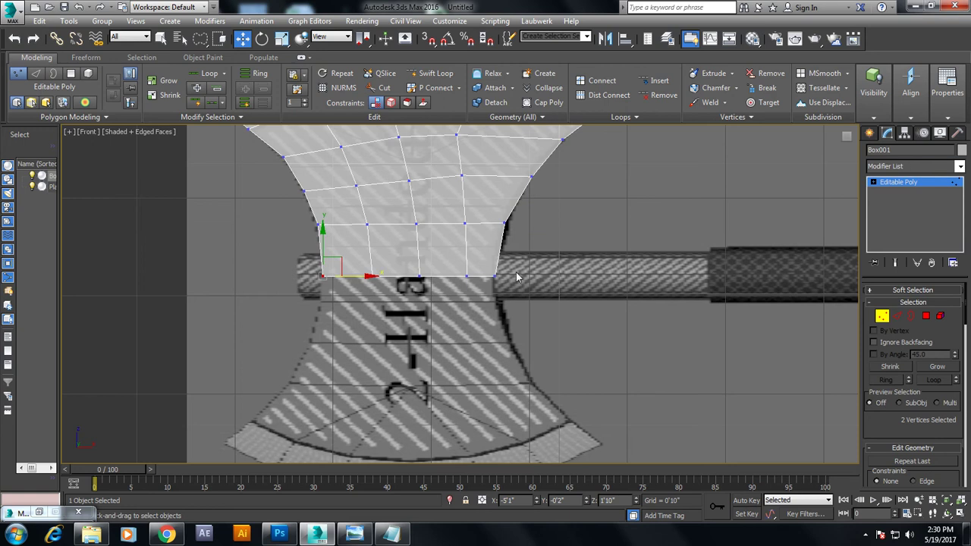
left_click(494, 277)
left_click_drag(529, 276, 523, 276)
Mirror the blade half across Z as a copy and move it below the handle
left_click(909, 182)
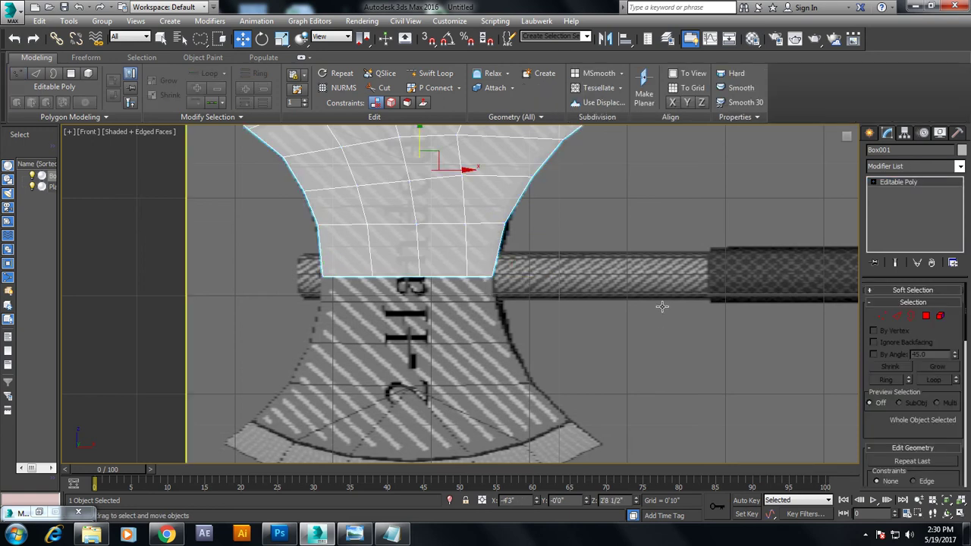
left_click(605, 39)
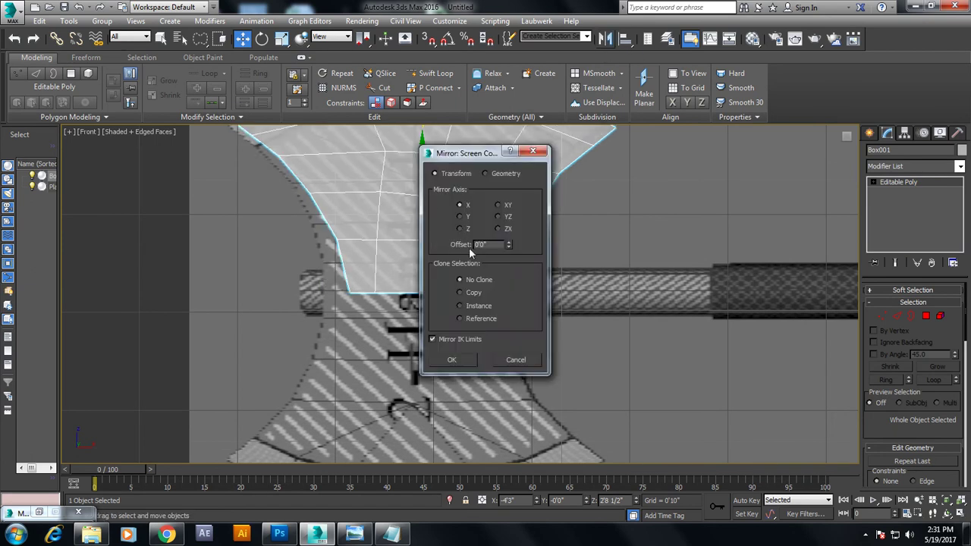
left_click(469, 292)
left_click(466, 229)
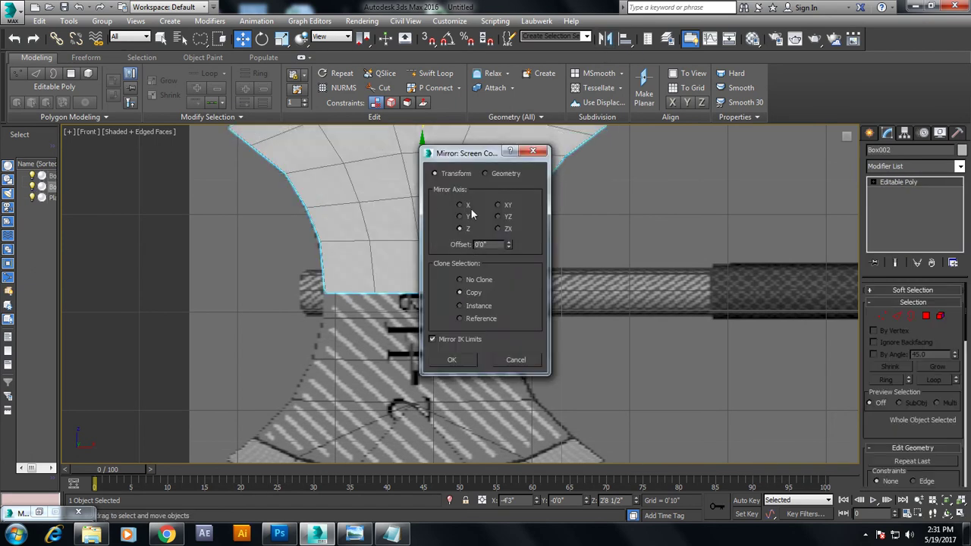
left_click(465, 363)
scroll(467, 319, "down", 5)
scroll(467, 309, "up", 4)
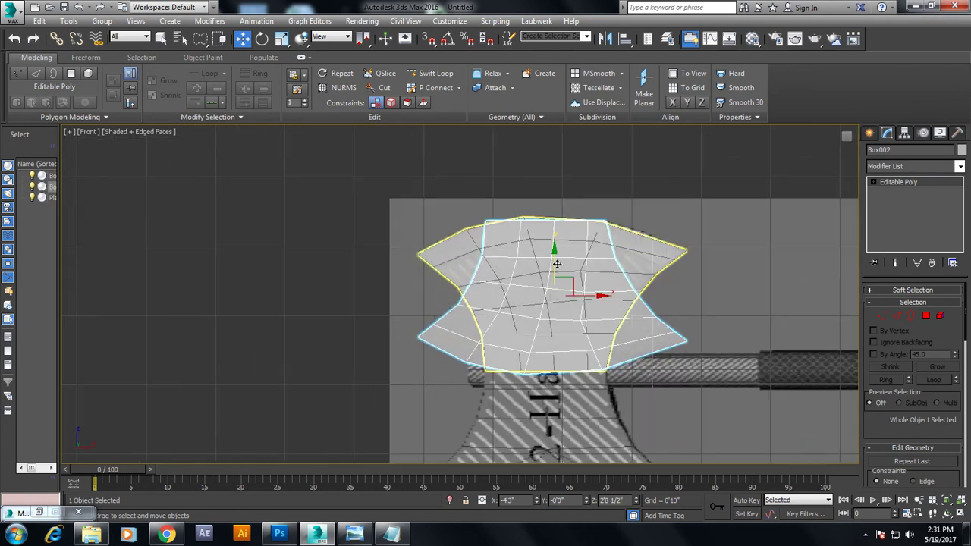
left_click_drag(552, 306, 545, 419)
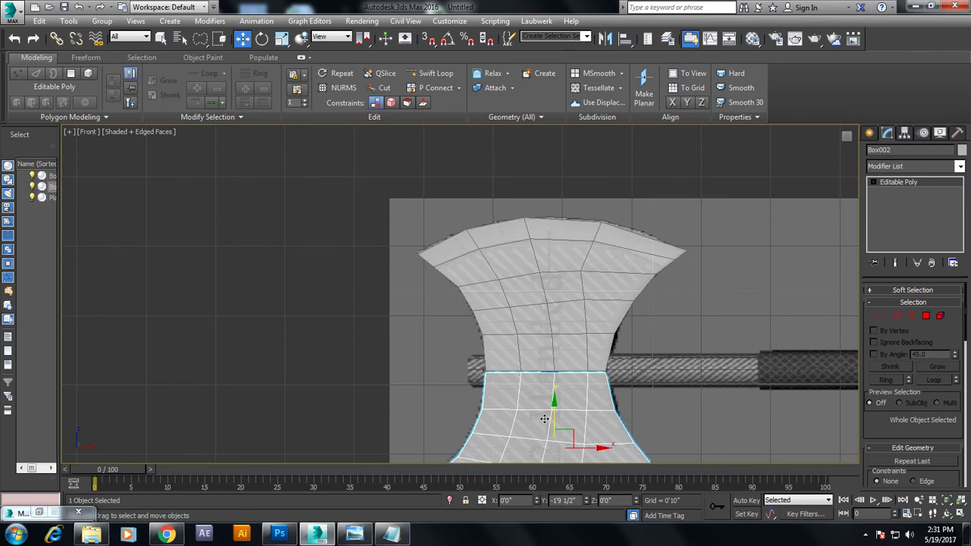
Orbit the perspective view to inspect the lower blade half
key("alt+w")
right_click(554, 370)
key("alt+w")
scroll(554, 370, "down", 4)
mouse_move(554, 370)
middle_mouse_down("alt")
mouse_move(448, 264)
mouse_move(455, 289)
middle_mouse_up("alt")
scroll(455, 289, "up", 3)
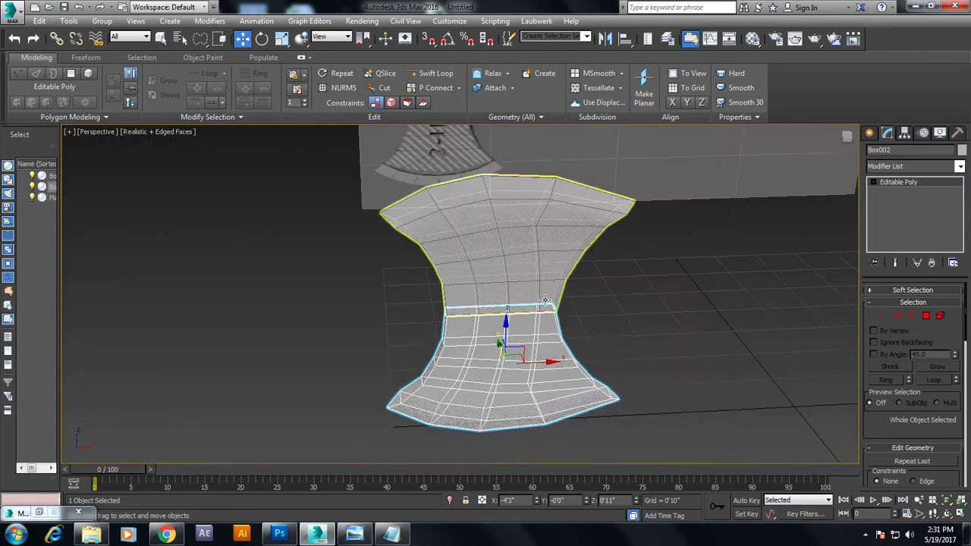
scroll(529, 310, "up", 3)
scroll(563, 313, "down", 1)
mouse_move(516, 297)
middle_mouse_down("alt")
mouse_move(626, 328)
mouse_move(588, 333)
mouse_move(589, 372)
mouse_move(543, 353)
middle_mouse_up("alt")
scroll(626, 328, "down", 4)
scroll(590, 322, "up", 3)
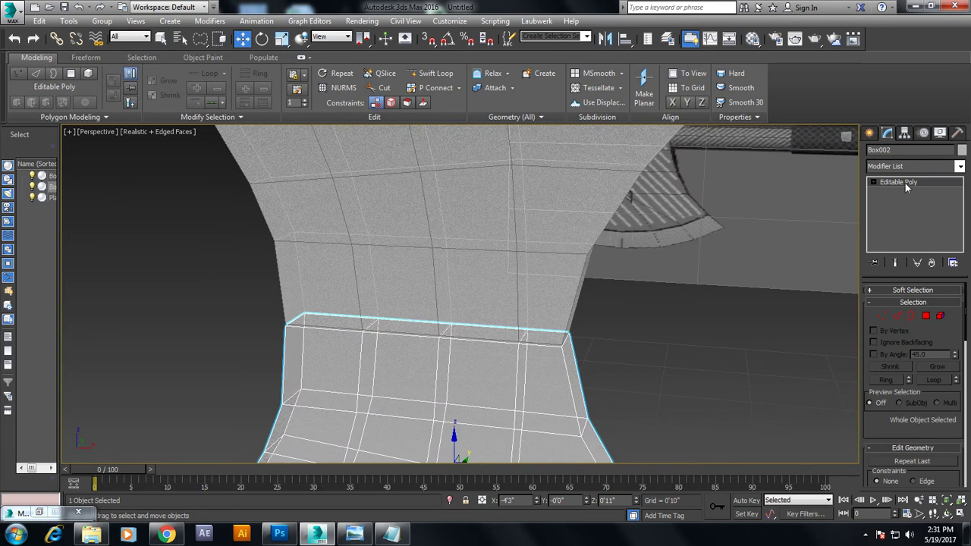
Select the lower blade half, Box002, at object level
key("1")
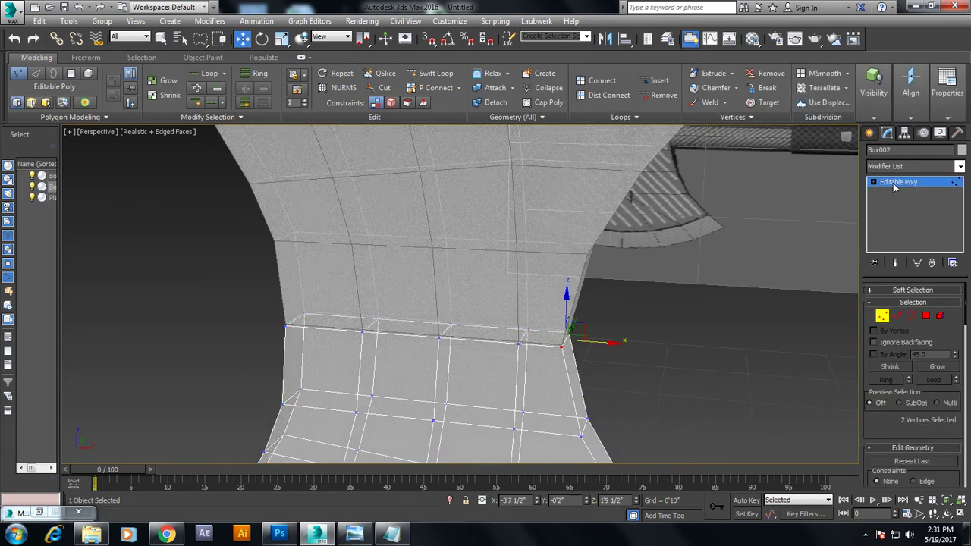
left_click(893, 182)
left_click(556, 292)
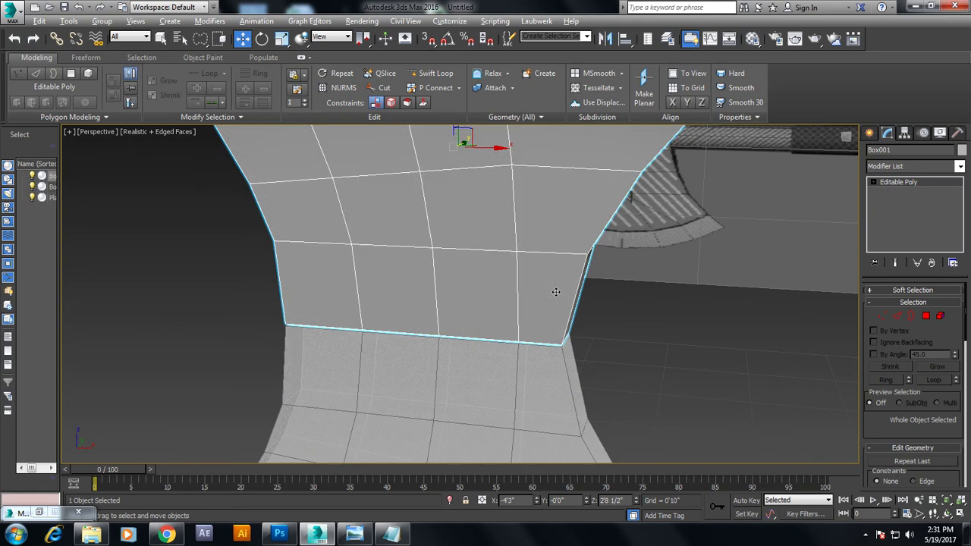
left_click(529, 393)
mouse_move(529, 392)
middle_mouse_down("alt")
mouse_move(639, 355)
mouse_move(775, 346)
mouse_move(734, 356)
mouse_move(669, 351)
mouse_move(576, 383)
mouse_move(595, 365)
middle_mouse_up("alt")
scroll(639, 349, "down", 5)
scroll(671, 363, "up", 5)
scroll(618, 370, "up", 3)
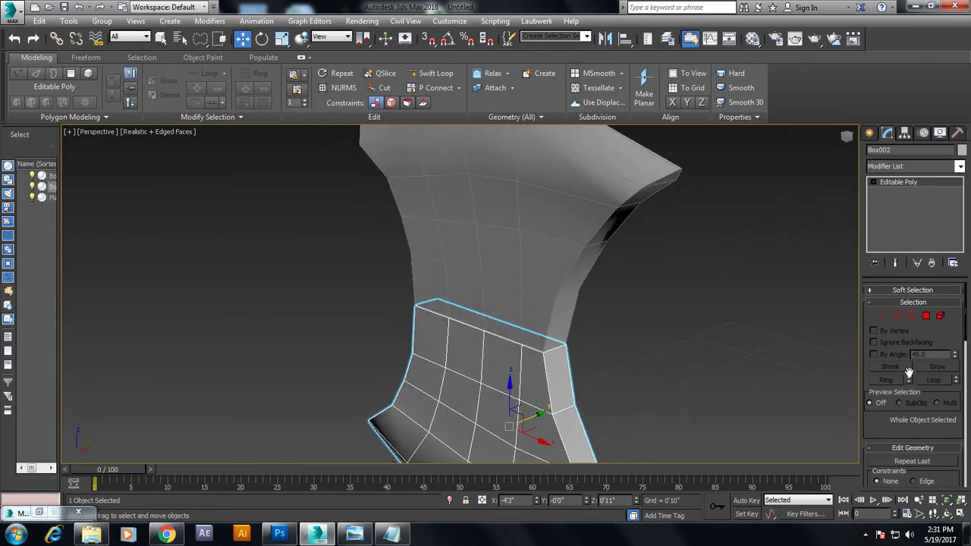
left_click_drag(903, 424, 919, 249)
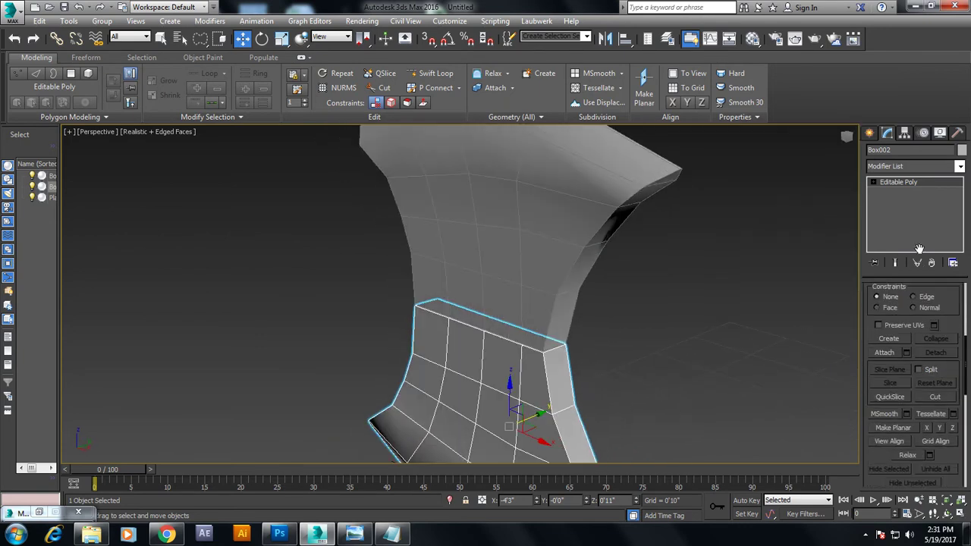
Attach the upper half, Box001, into Box002 with Attach
left_click(885, 353)
left_click(595, 287)
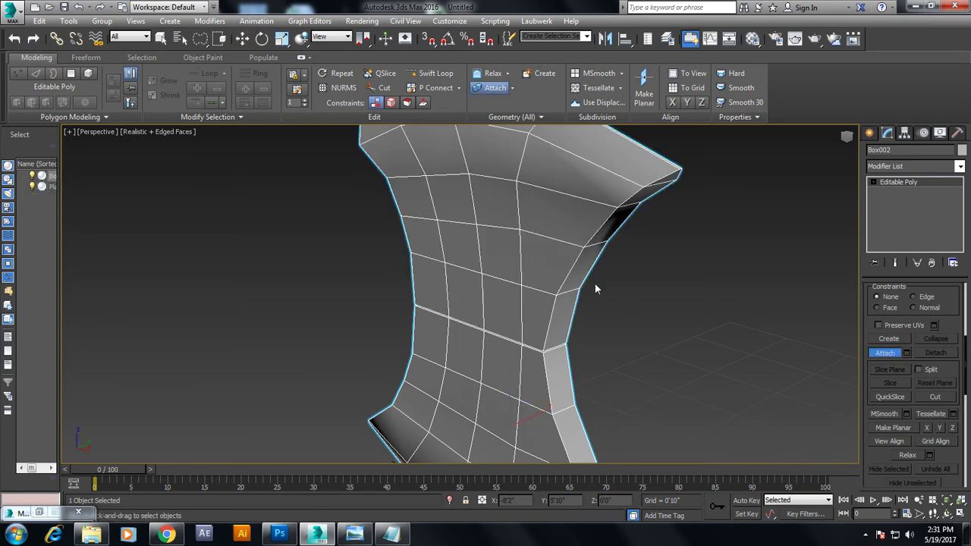
key("w")
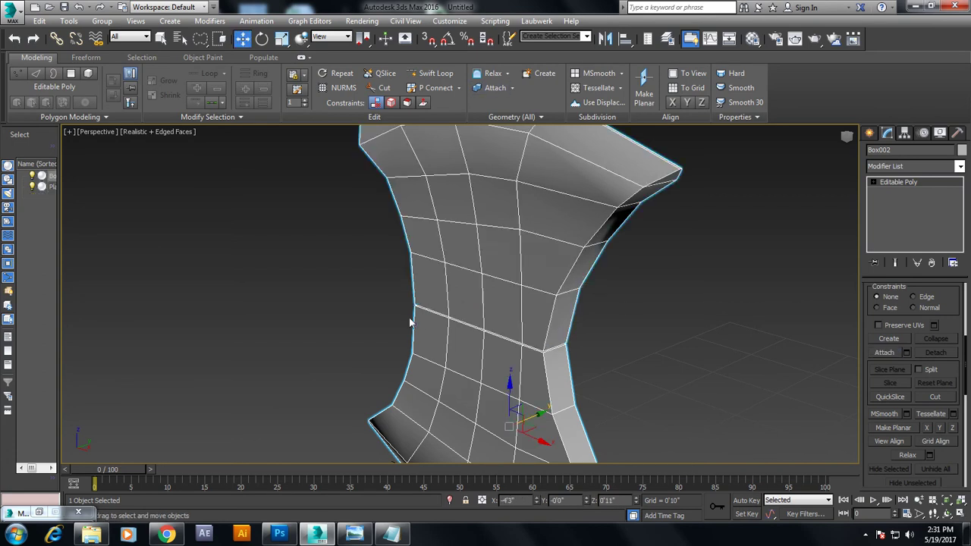
key("alt+w")
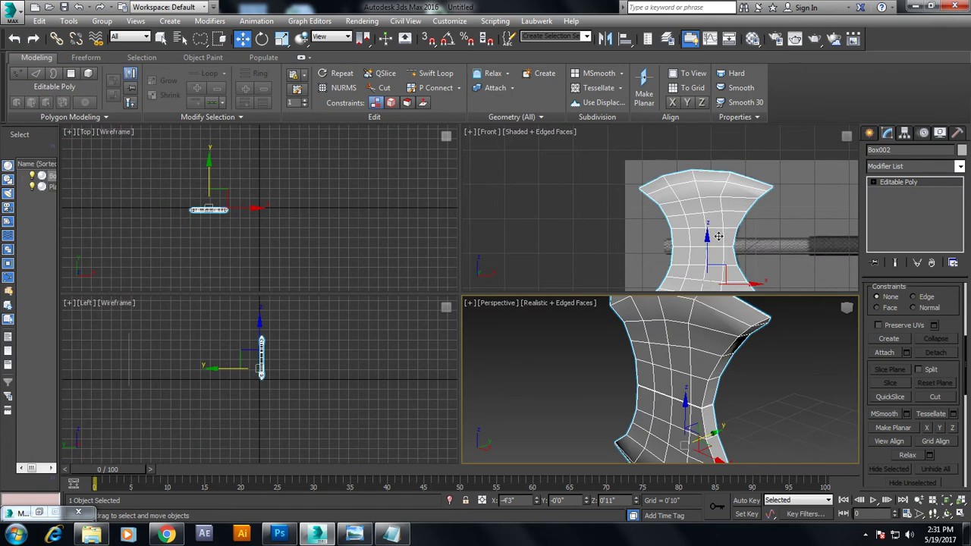
key("alt+w")
key("4")
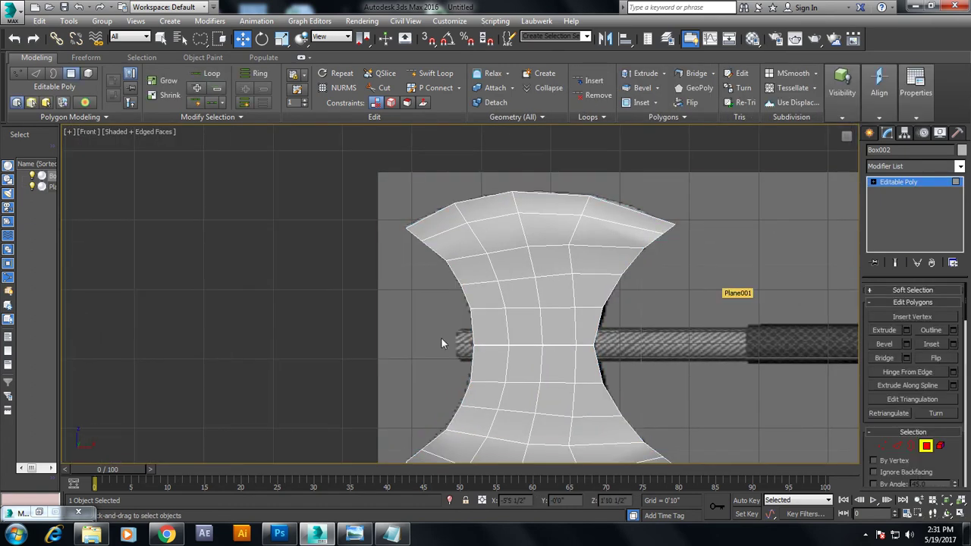
Select the two face rows at the seam using rectangular region selection
left_click_drag(501, 344, 641, 339)
left_click_drag(202, 41, 200, 39)
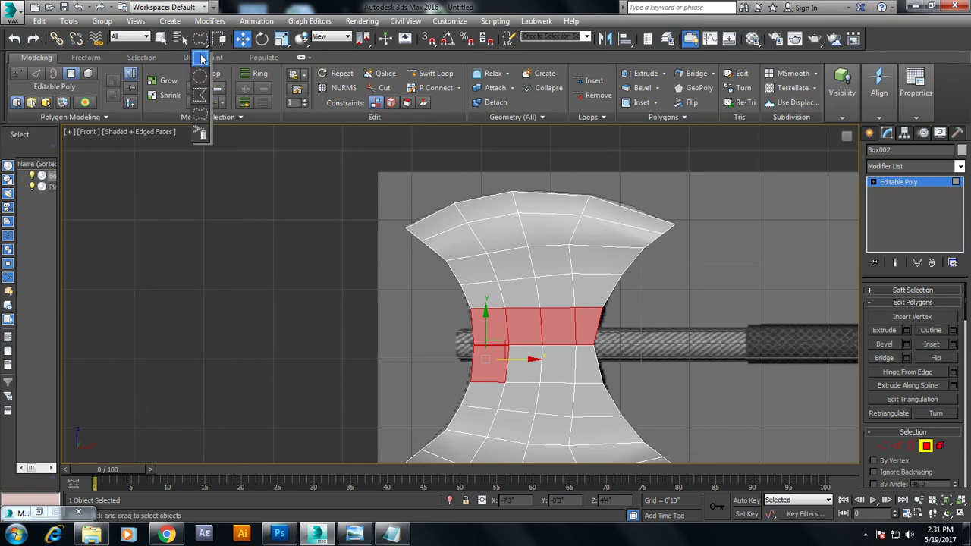
mouse_move(491, 353)
left_mouse_down()
mouse_move(590, 340)
mouse_move(561, 338)
left_mouse_up()
key("F2")
key("alt+w")
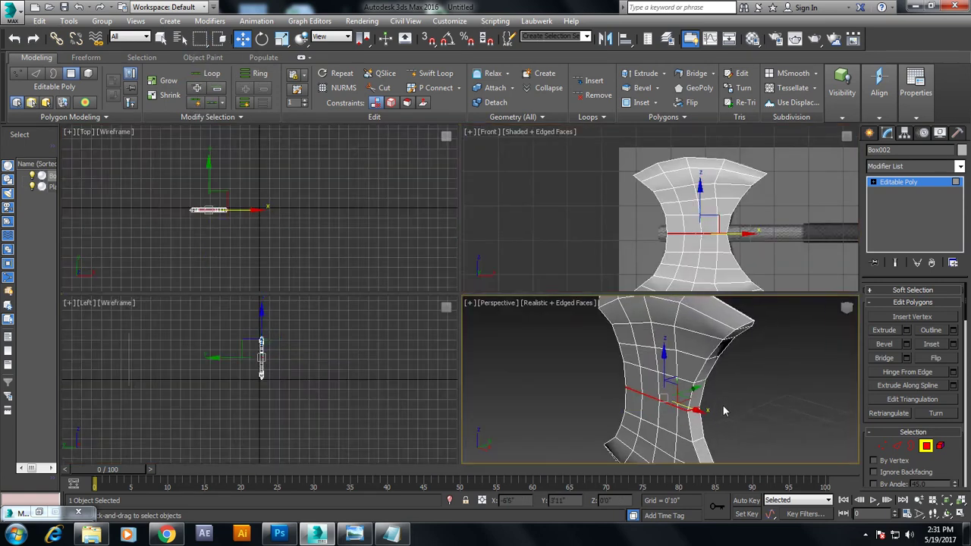
key("alt+w")
Bridge the selected seam faces and pan the view to check the result
left_click(906, 358)
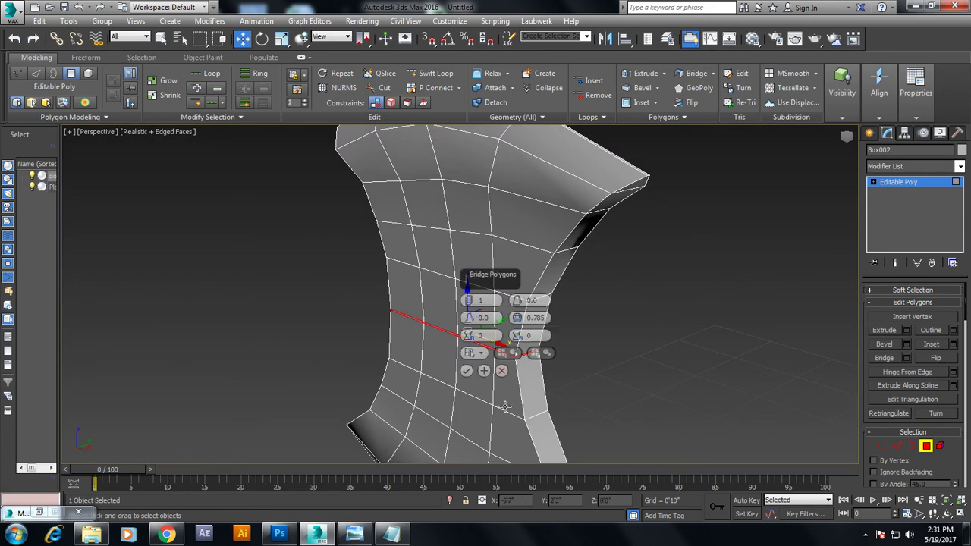
left_click(463, 373)
scroll(569, 339, "up", 2)
scroll(566, 339, "up", 3)
scroll(579, 356, "up", 2)
key("alt+w")
key("alt+w")
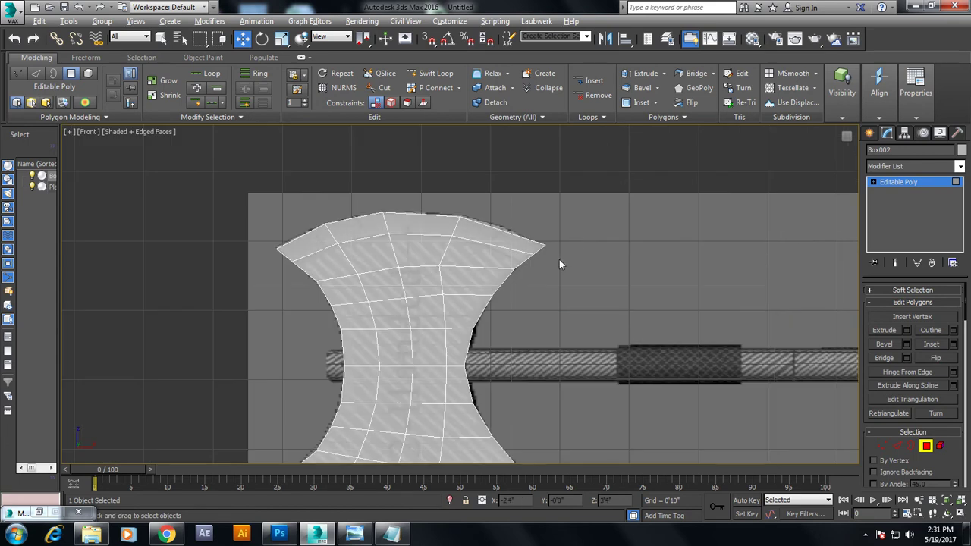
scroll(493, 319, "down", 2)
middle_click_drag(477, 359, 418, 370)
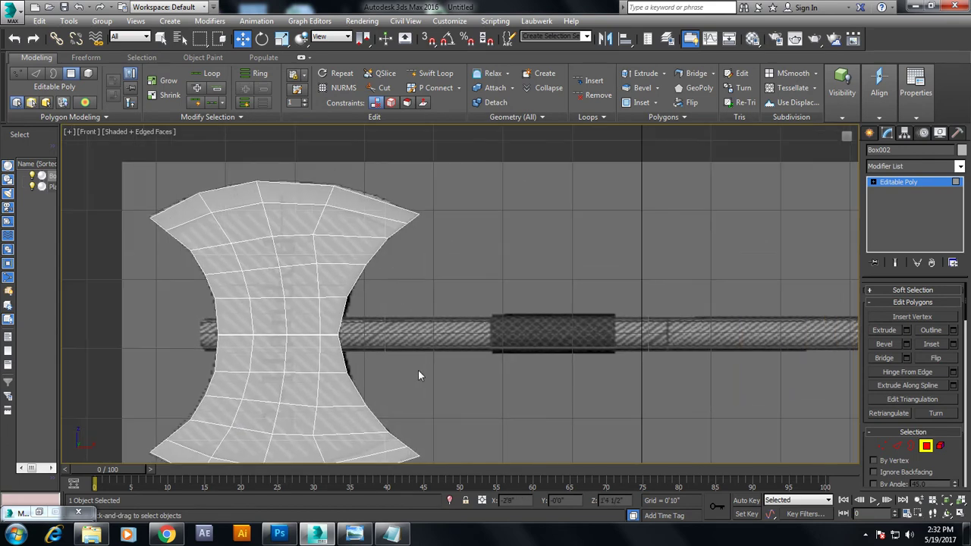
key("alt+w")
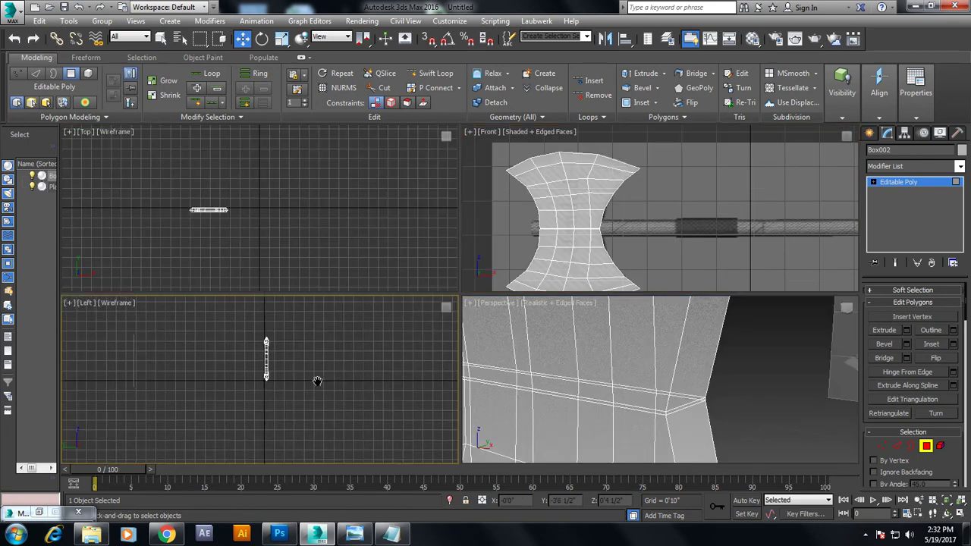
Inspect the joined axe head in the left view, toggling edge and vertex modes
left_click(290, 370)
key("alt+w")
scroll(374, 363, "up", 4)
middle_click_drag(423, 373, 265, 456)
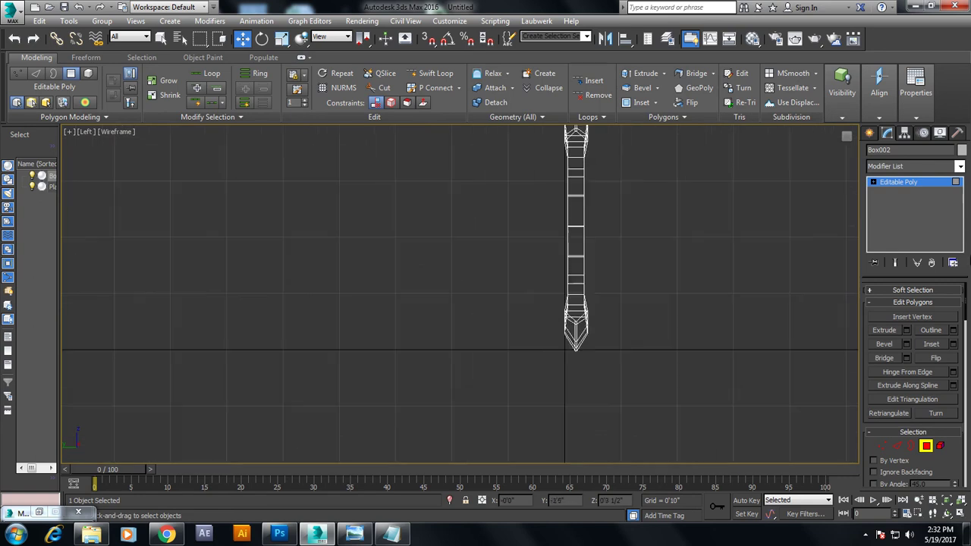
left_click(927, 186)
scroll(625, 260, "up", 1)
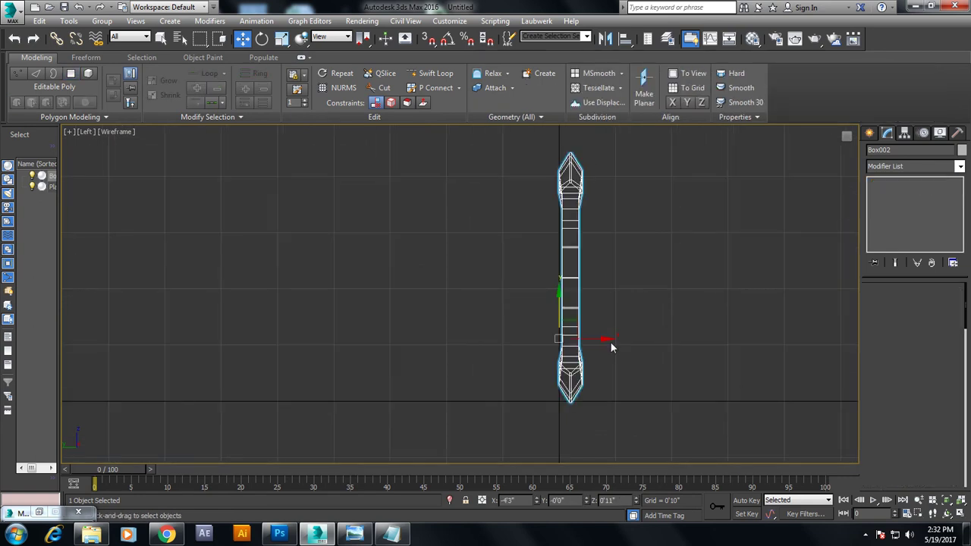
key("2")
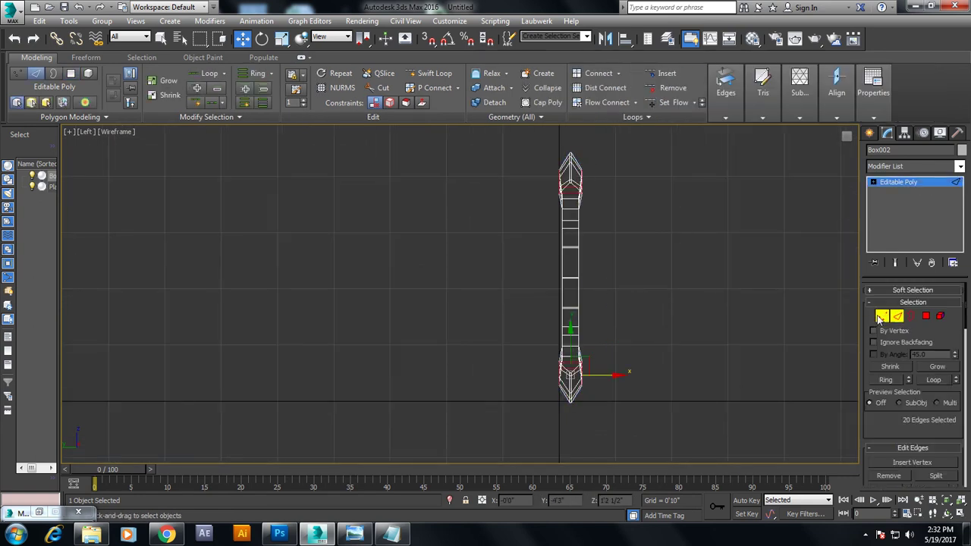
left_click(881, 316)
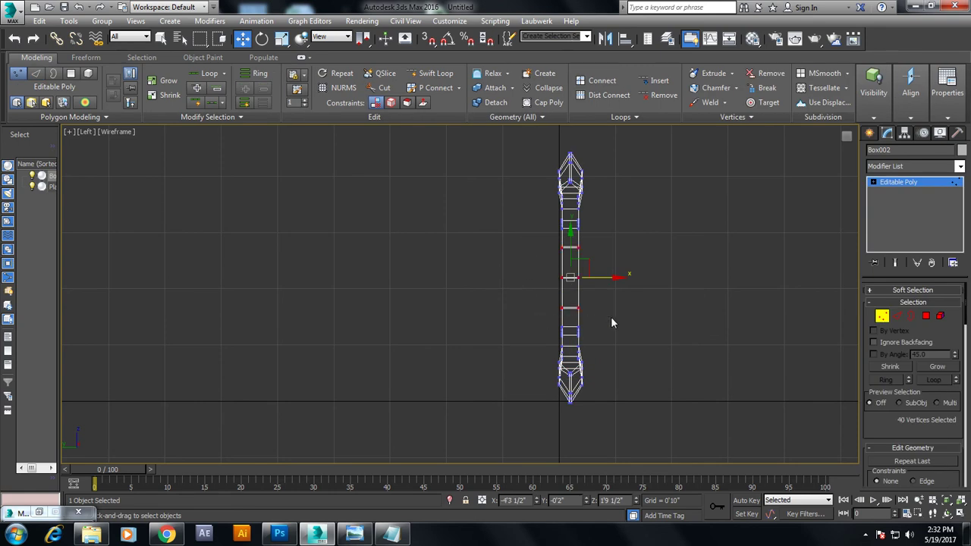
key("r")
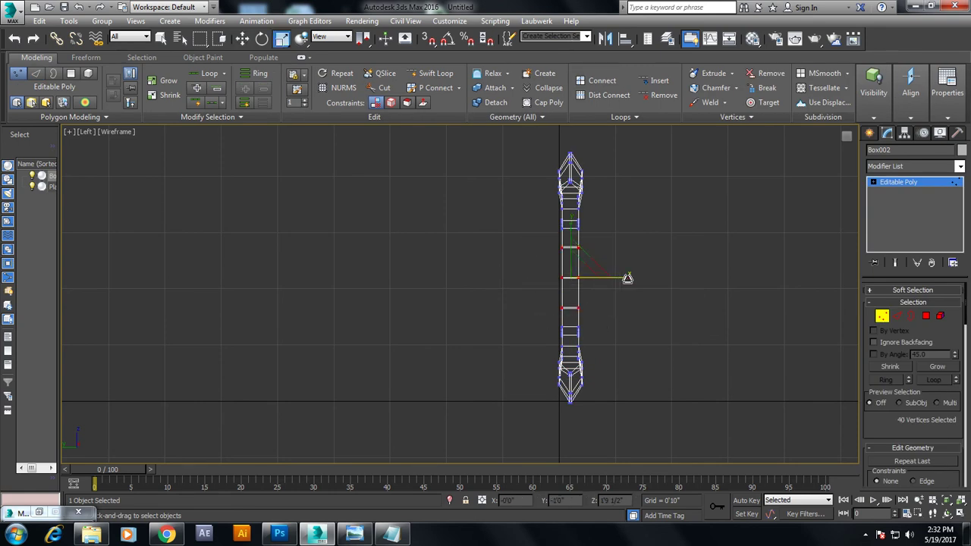
key("w")
Arm Cylinder creation from Standard Primitives with the front view maximized
key("alt+w")
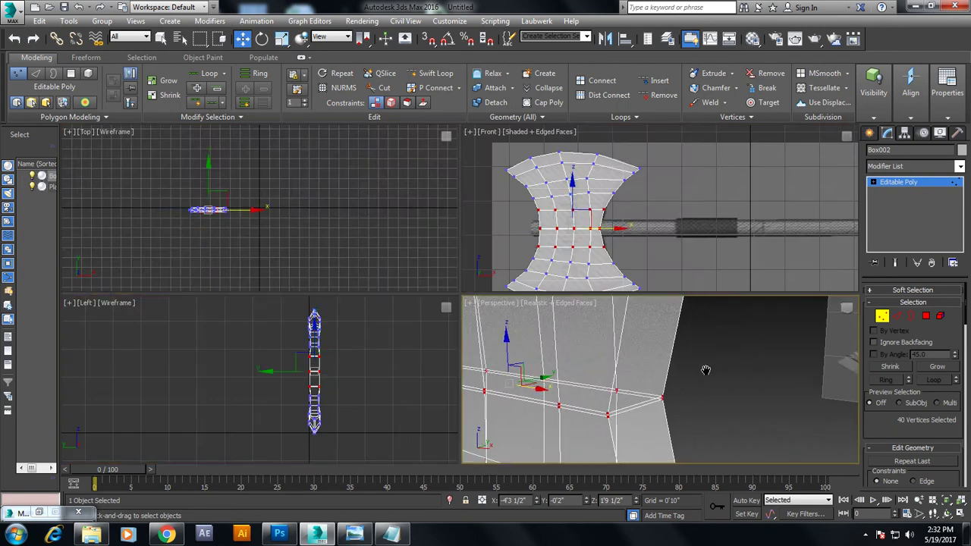
key("alt+w")
scroll(567, 356, "down", 2)
scroll(556, 346, "down", 3)
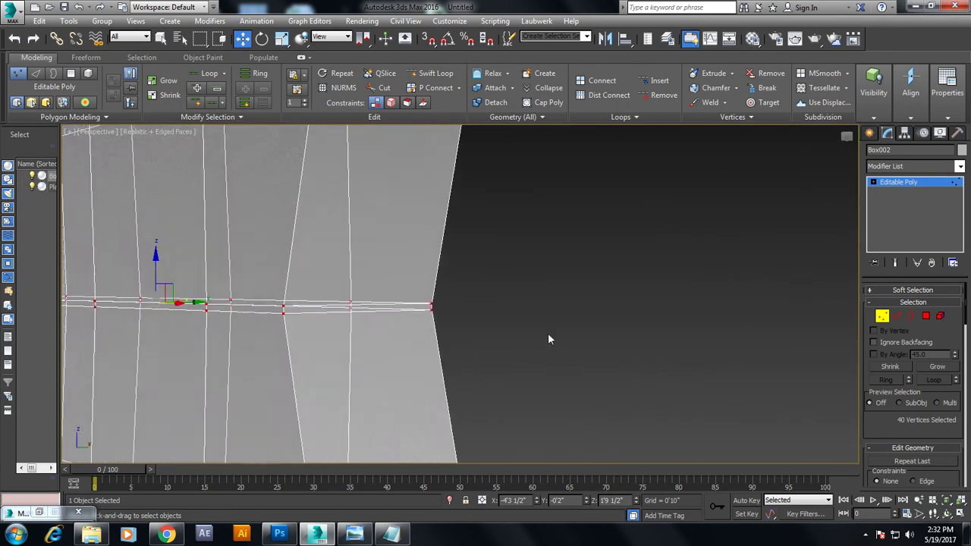
scroll(549, 336, "down", 4)
left_click(870, 133)
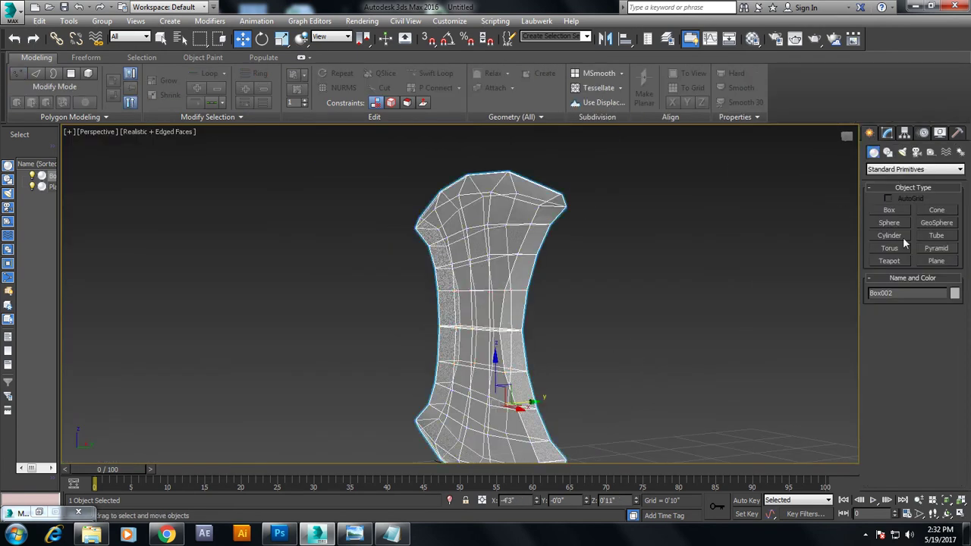
left_click(891, 238)
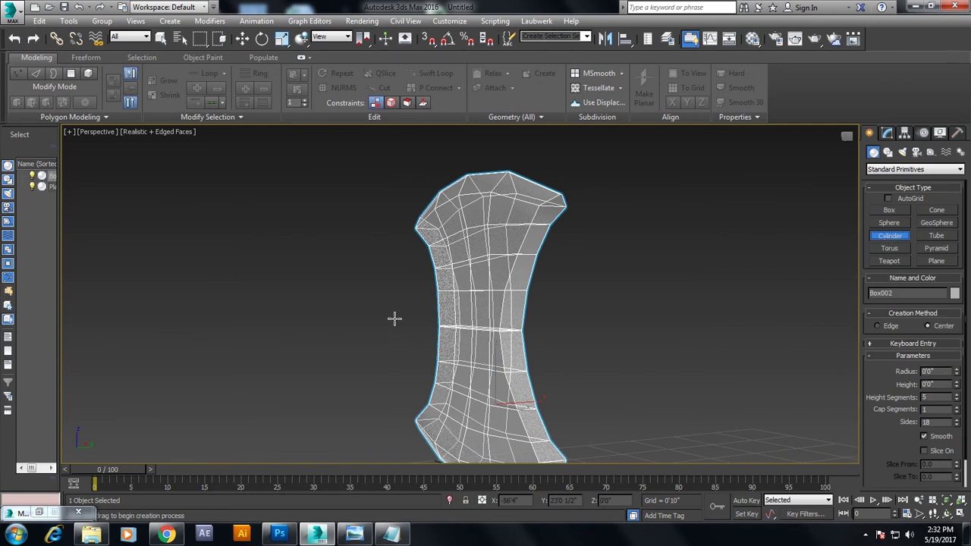
key("alt+w")
key("alt+w")
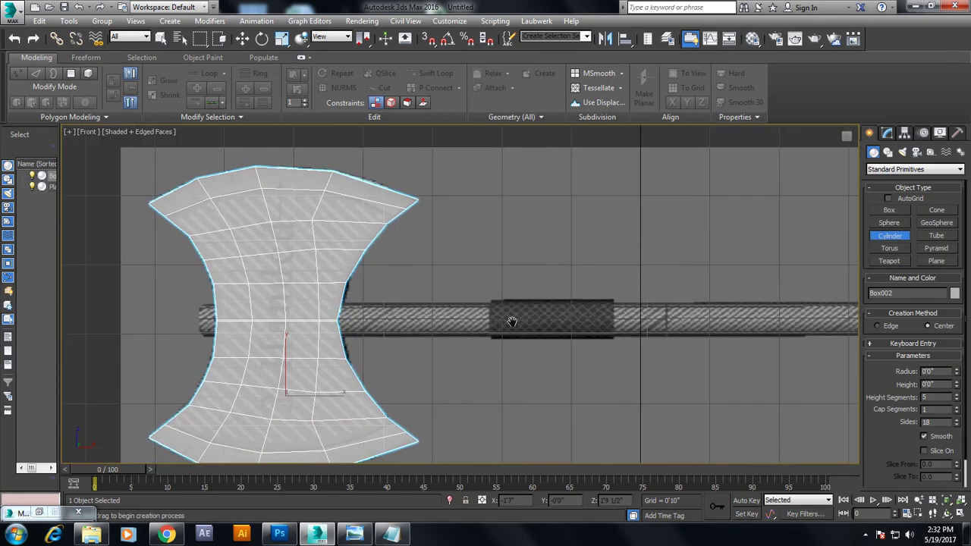
Draw a small cylinder on the handle beside the blade and set angle snap to 90°
left_click_drag(515, 317, 531, 323)
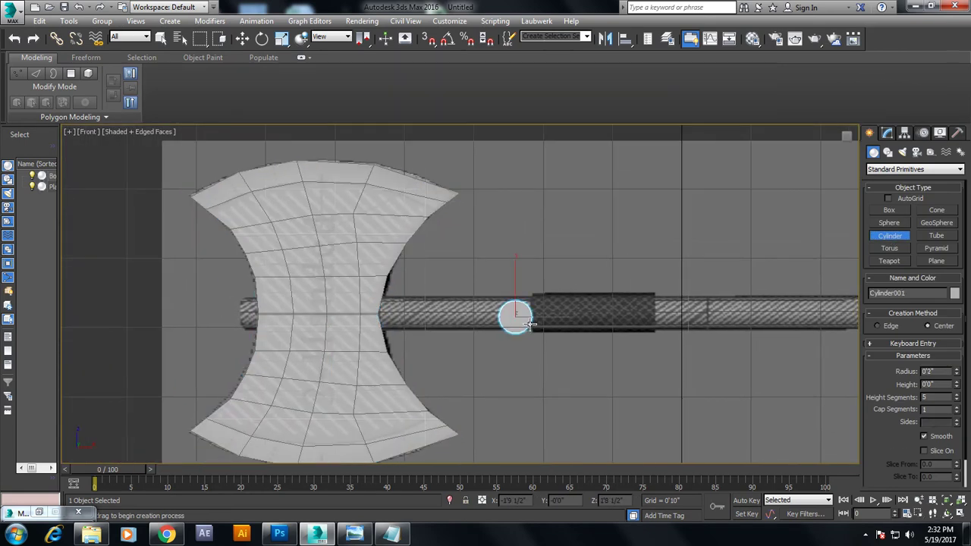
left_click(516, 213)
right_click(515, 213)
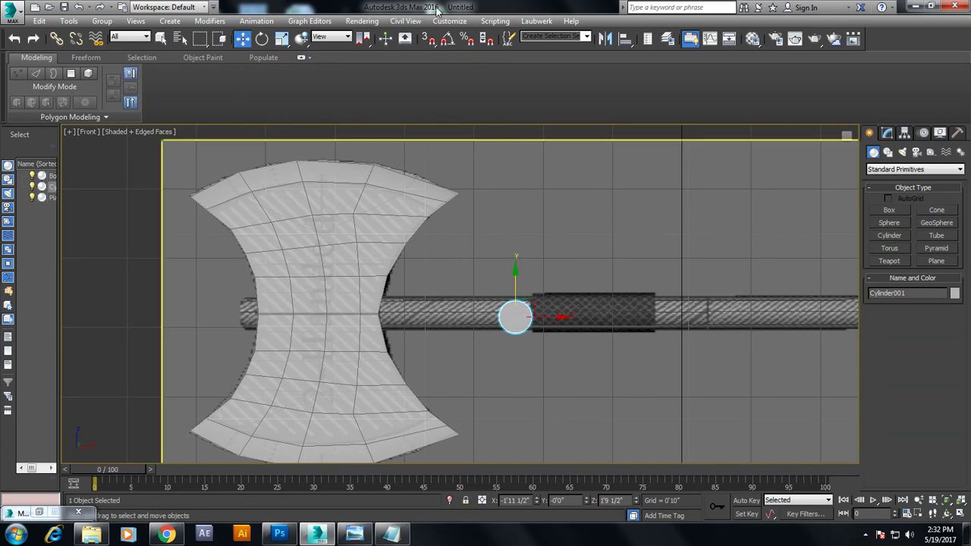
left_click(448, 37)
right_click(448, 38)
type("90")
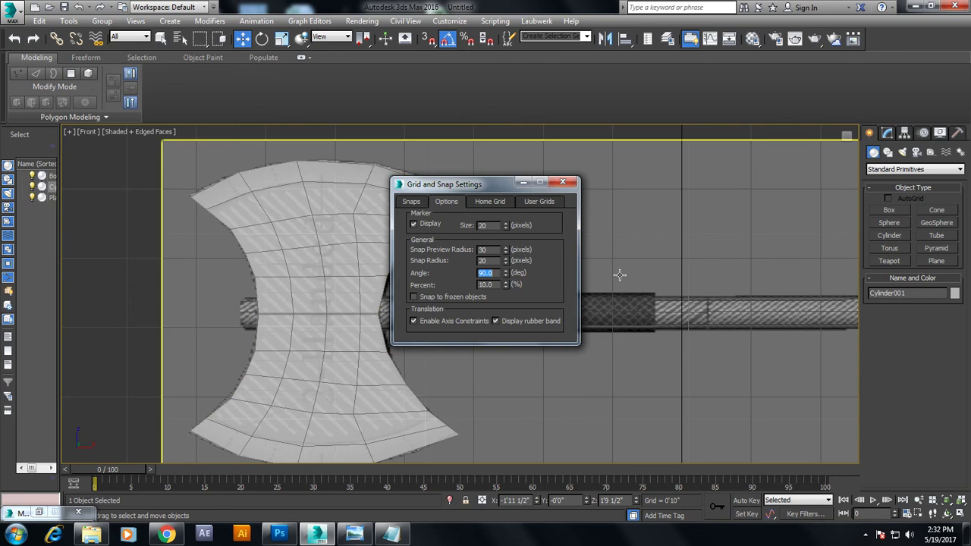
left_click(562, 182)
Rotate the cylinder 90° and centre it along the handle
key("e")
left_click_drag(540, 319, 539, 291)
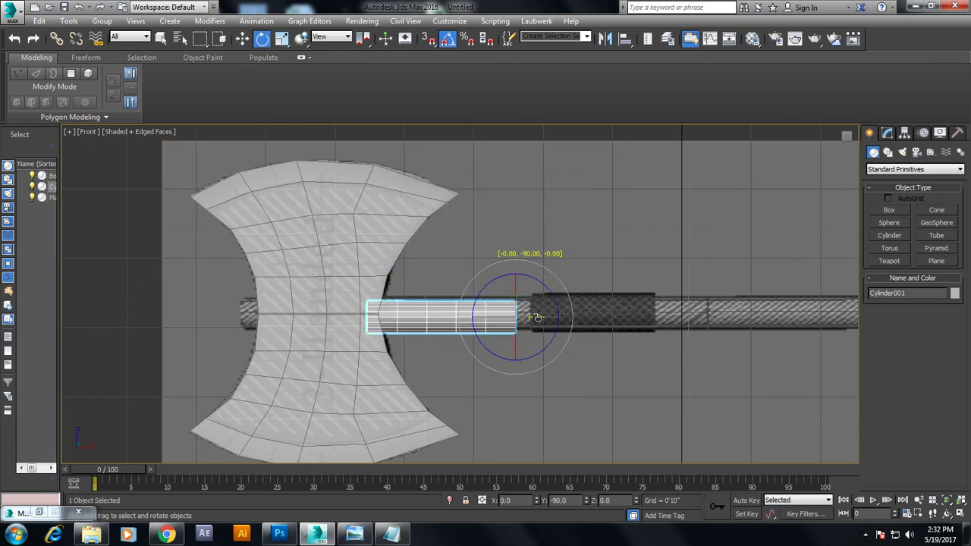
key("w")
mouse_move(538, 292)
middle_mouse_down()
mouse_move(549, 277)
mouse_move(509, 293)
middle_mouse_up()
scroll(549, 277, "up", 3)
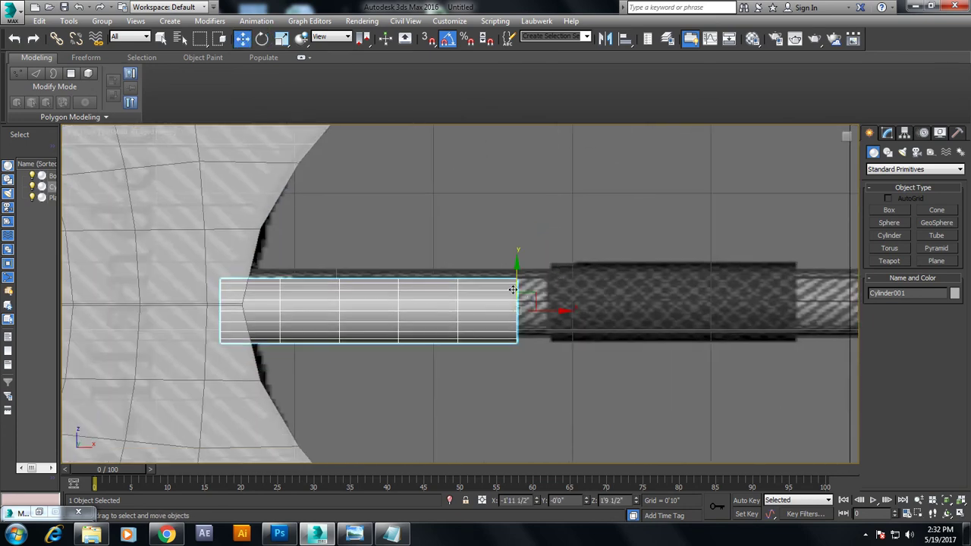
left_click_drag(519, 274, 507, 275)
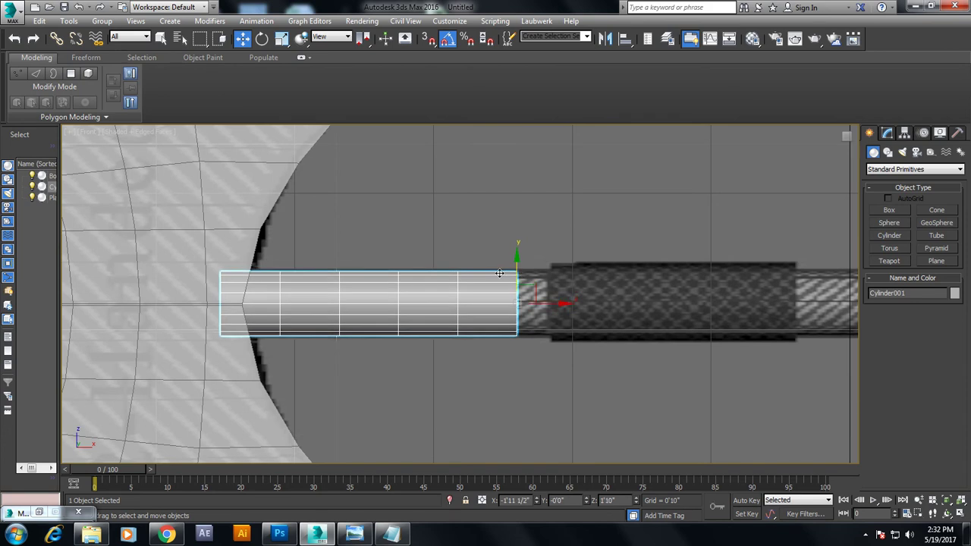
Give the cylinder 1 height segment and lengthen it to 3'3" through the axe head
left_click(887, 133)
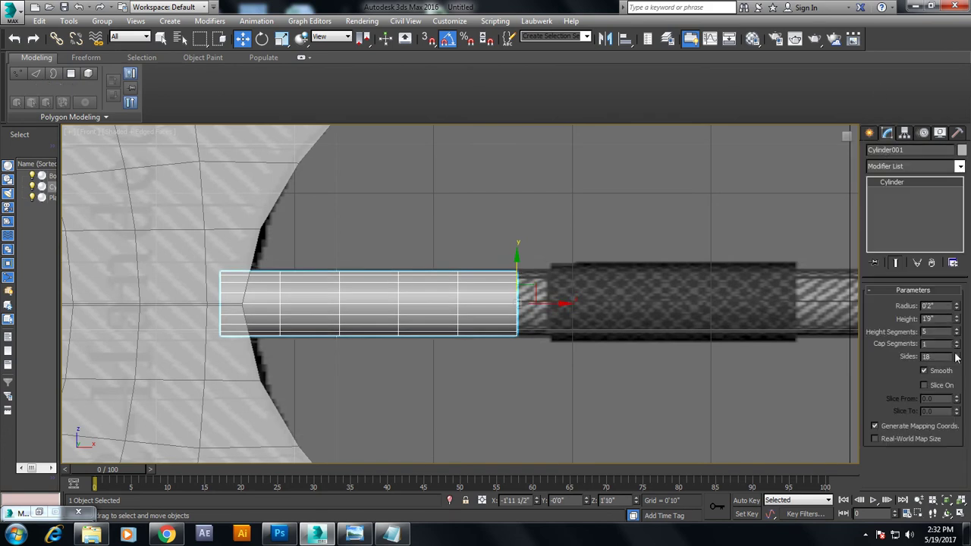
left_click_drag(959, 334, 964, 360)
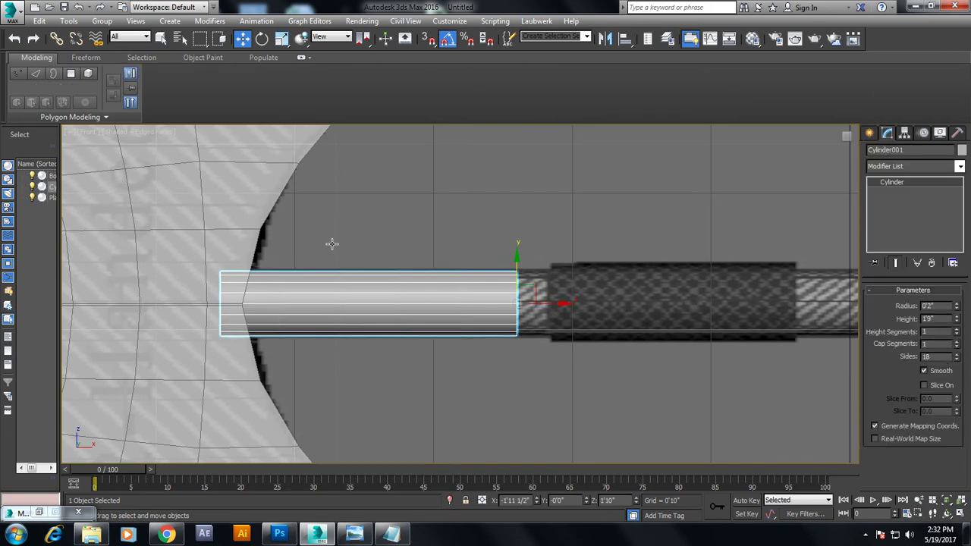
scroll(340, 241, "down", 5)
scroll(471, 260, "up", 1)
scroll(473, 260, "up", 2)
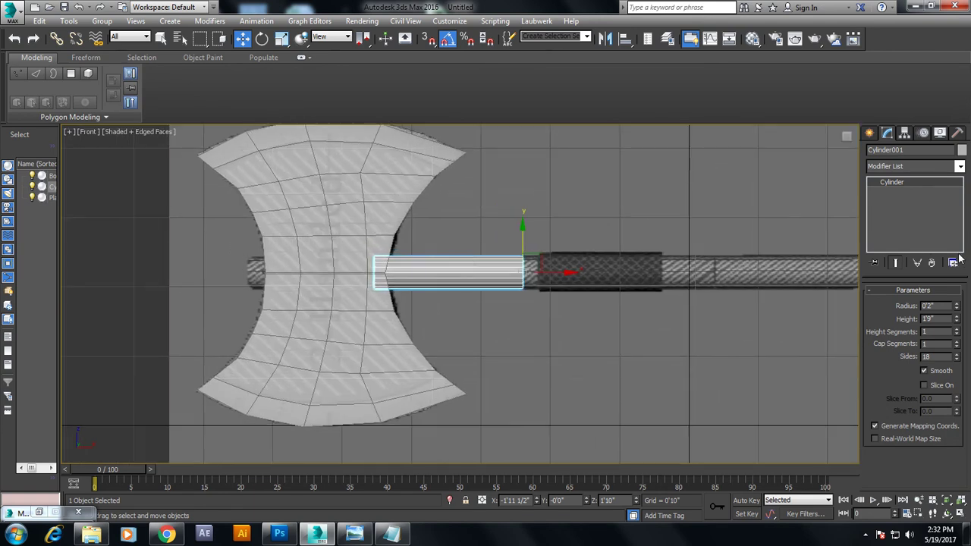
left_click_drag(955, 306, 957, 311)
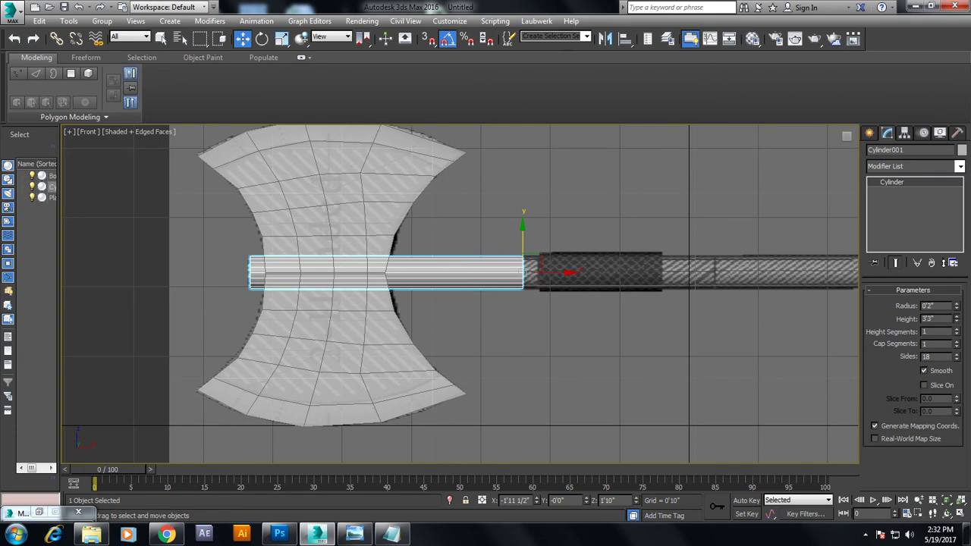
scroll(760, 310, "down", 3)
scroll(746, 342, "down", 1)
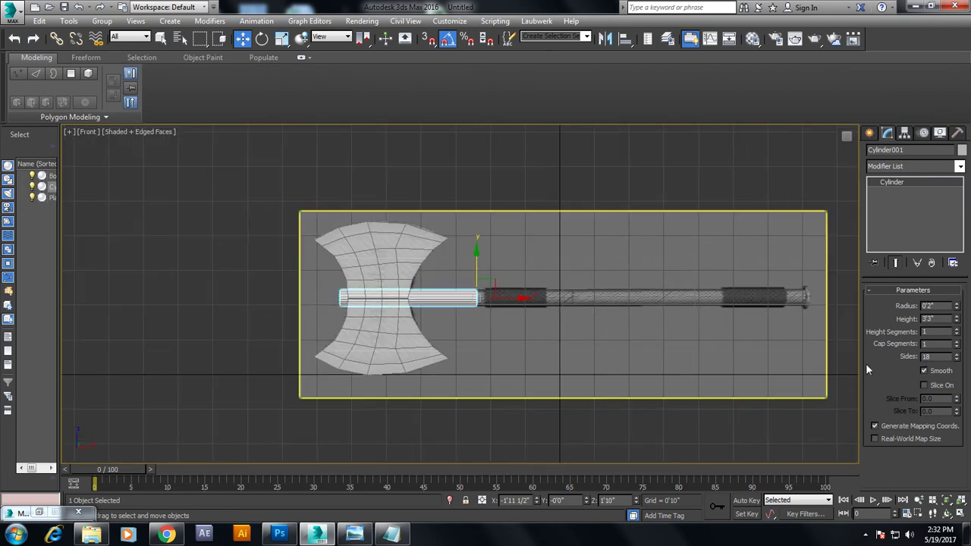
Convert Cylinder001 to Editable Poly and stretch its end vertices to the handle's far end
right_click(538, 290)
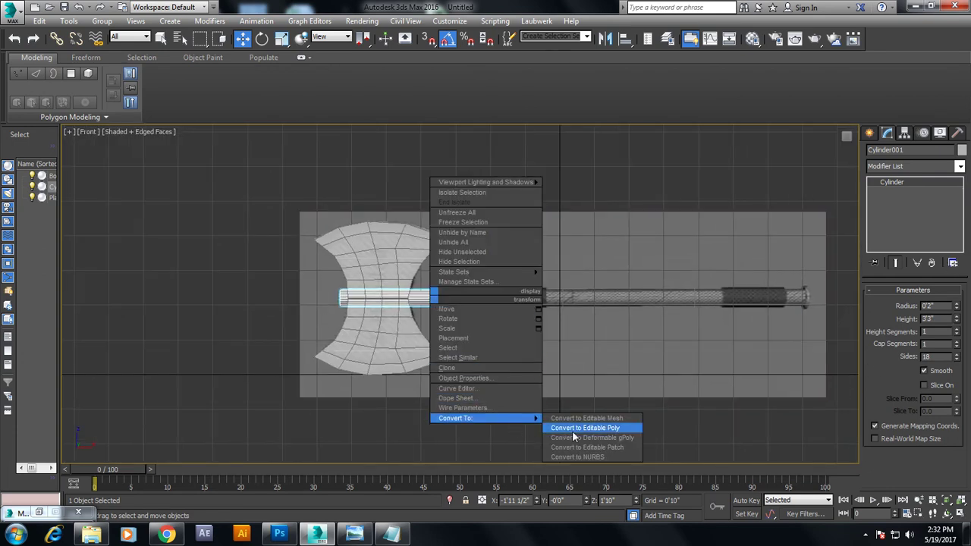
left_click(568, 432)
key("1")
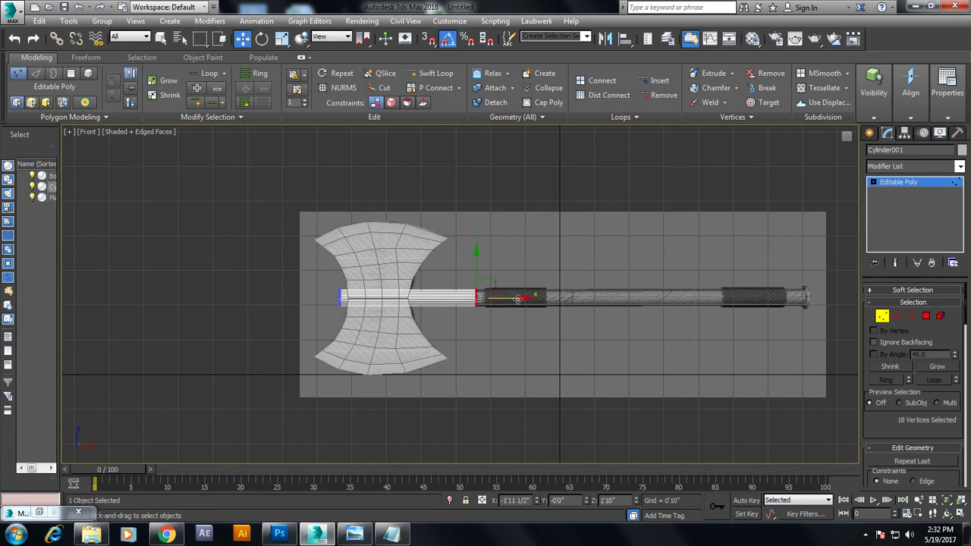
left_click_drag(517, 299, 822, 322)
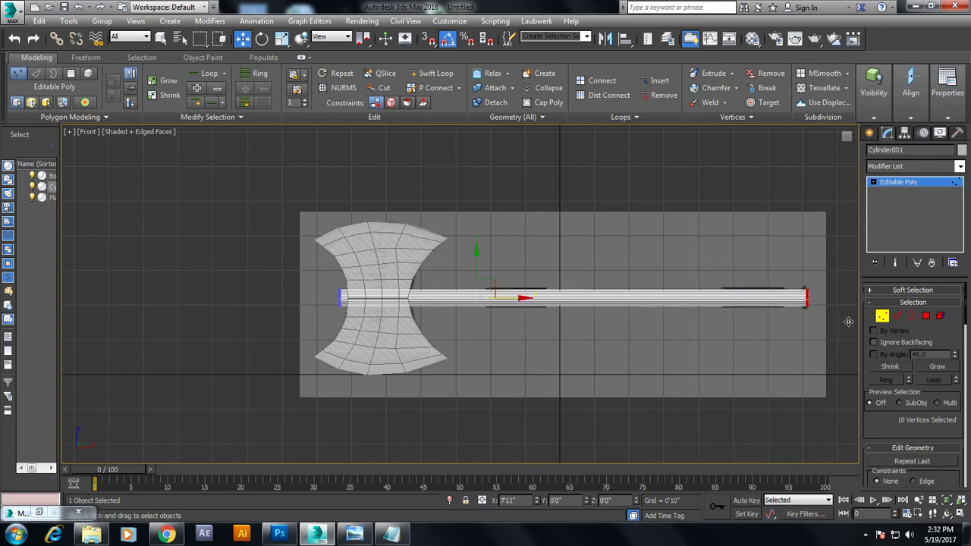
Zoom in on the handle and activate Swift Loop
scroll(633, 312, "up", 1)
scroll(633, 311, "up", 4)
scroll(624, 332, "up", 3)
scroll(574, 332, "up", 3)
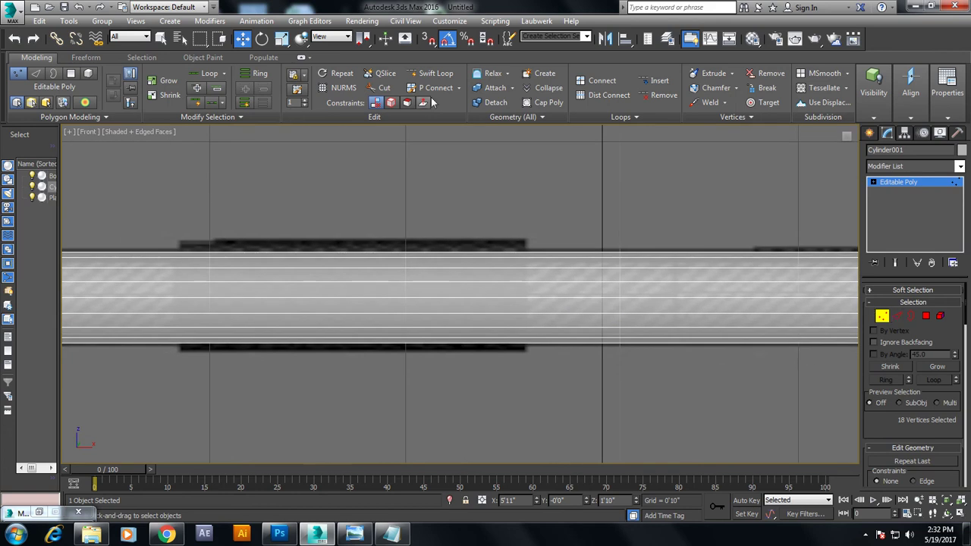
left_click(434, 72)
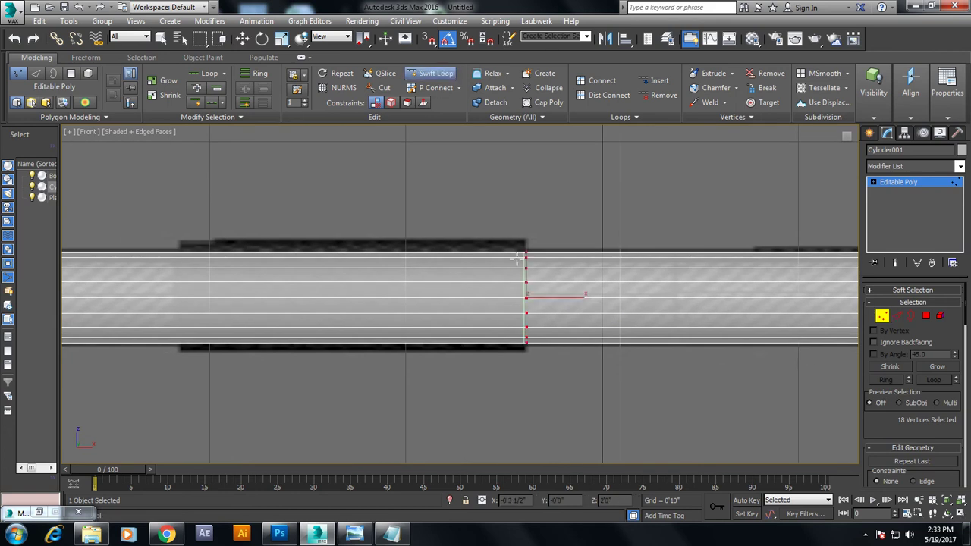
Insert an edge loop at the grip band's edge and select the band's polygons
left_click(181, 255)
key("w")
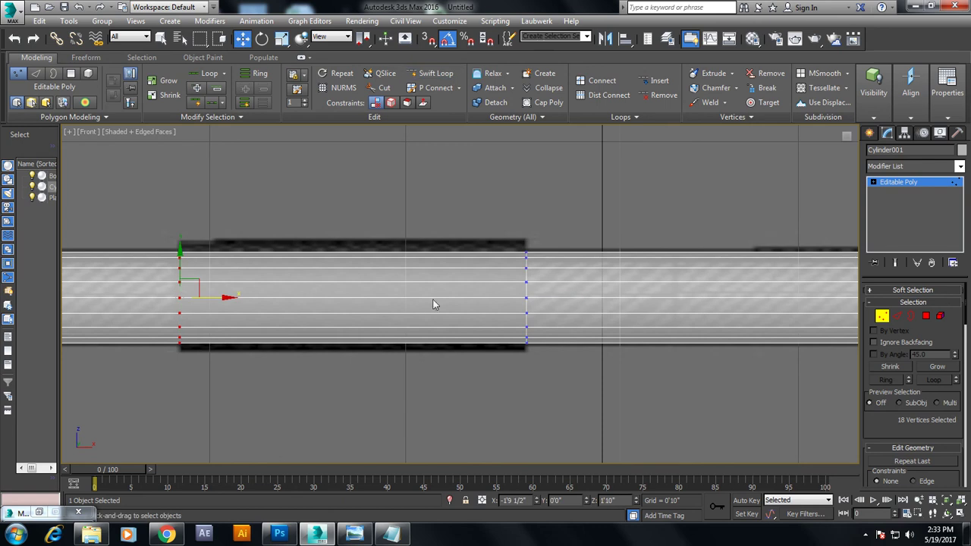
left_click(925, 316)
left_click_drag(387, 167, 433, 446)
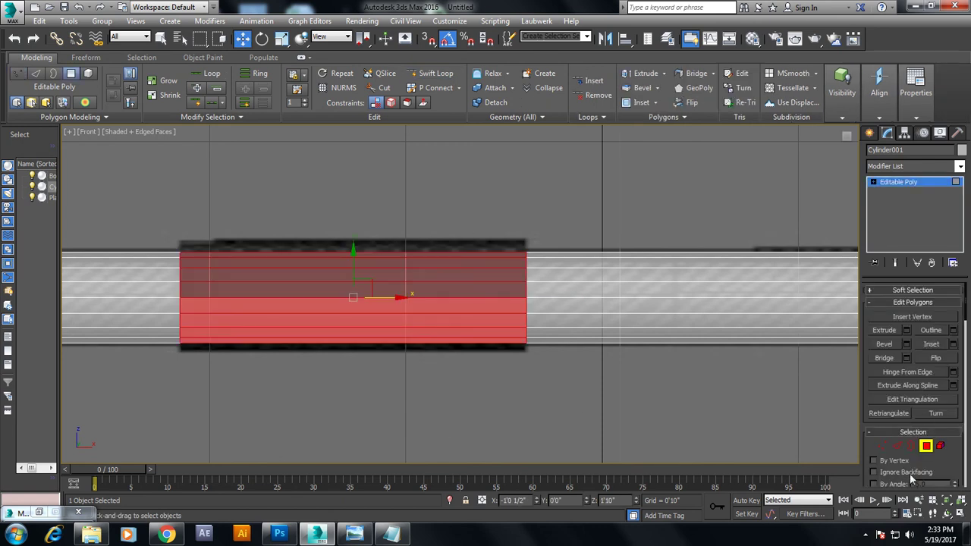
Extrude the grip band polygons 0'0 1/2" along local normals
left_click(907, 331)
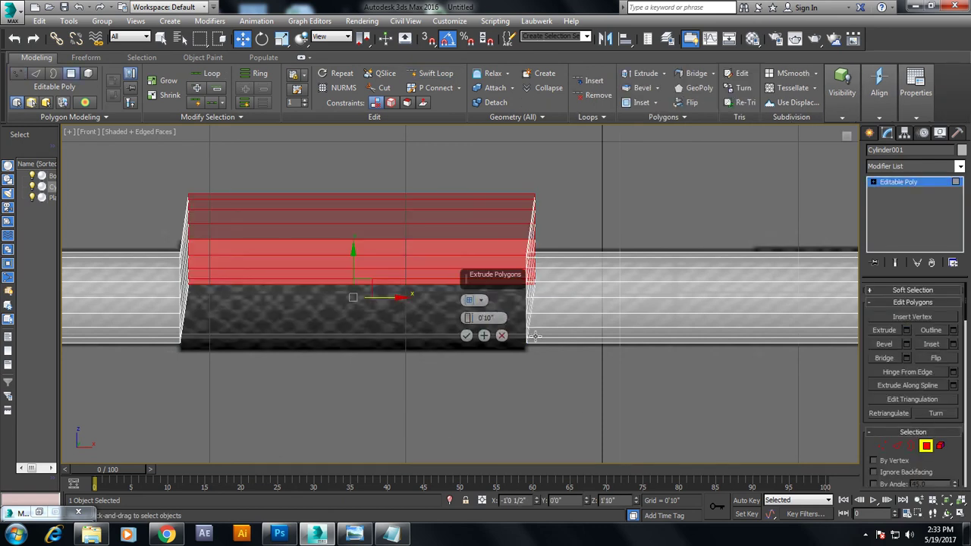
left_click(481, 301)
left_click(505, 324)
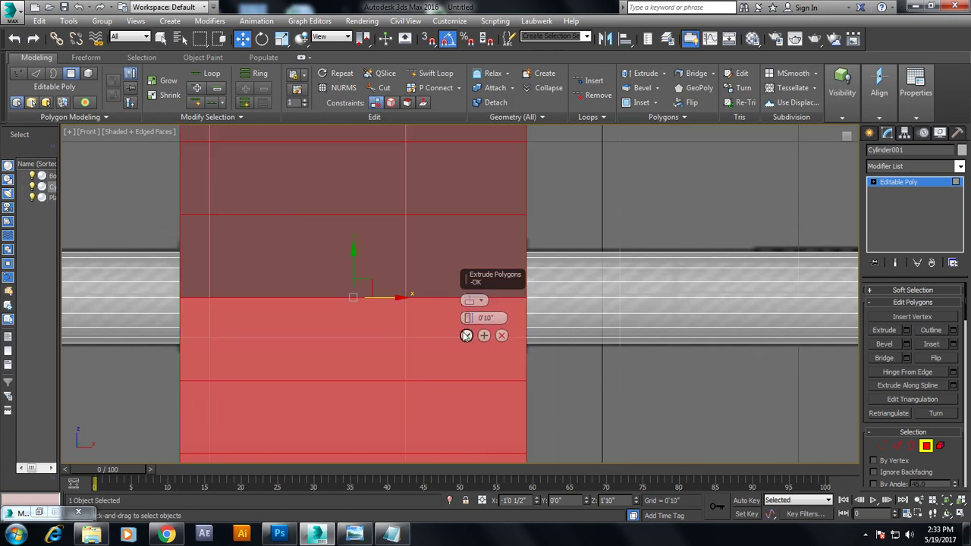
mouse_move(469, 325)
left_mouse_down()
mouse_move(515, 510)
mouse_move(510, 500)
left_mouse_up()
left_click(466, 337)
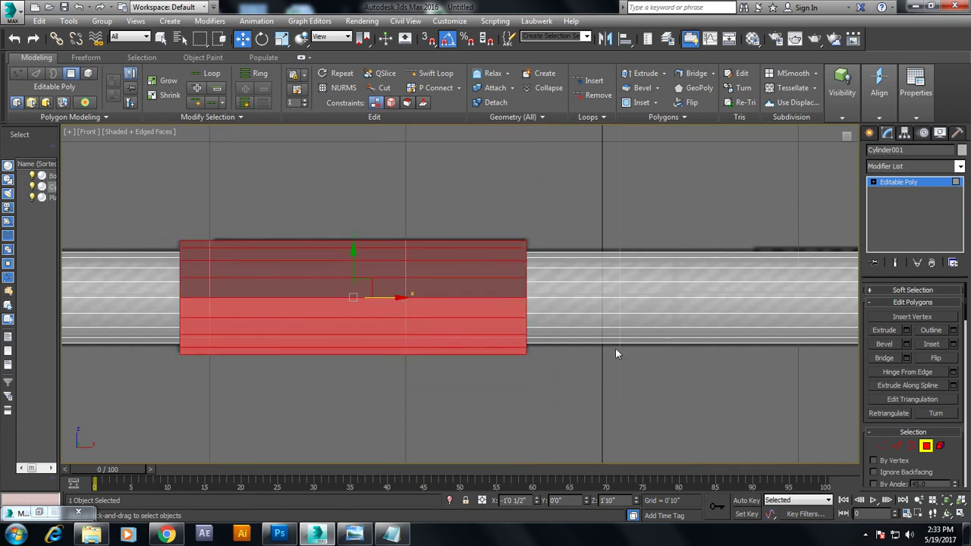
Pan to the handle end and insert more edge loops around the handle
scroll(661, 347, "down", 3)
middle_click_drag(661, 347, 486, 341)
scroll(299, 316, "up", 3)
middle_click_drag(299, 315, 420, 317)
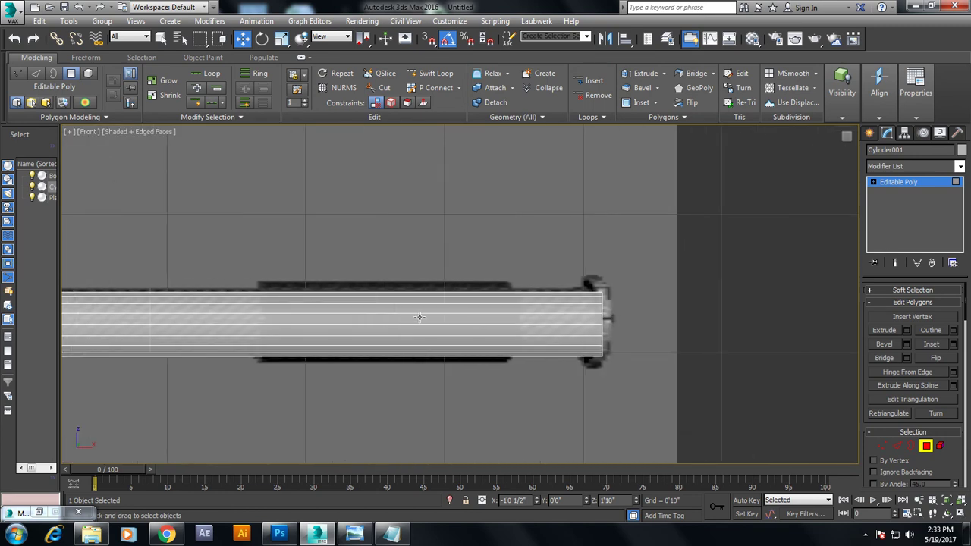
left_click(429, 74)
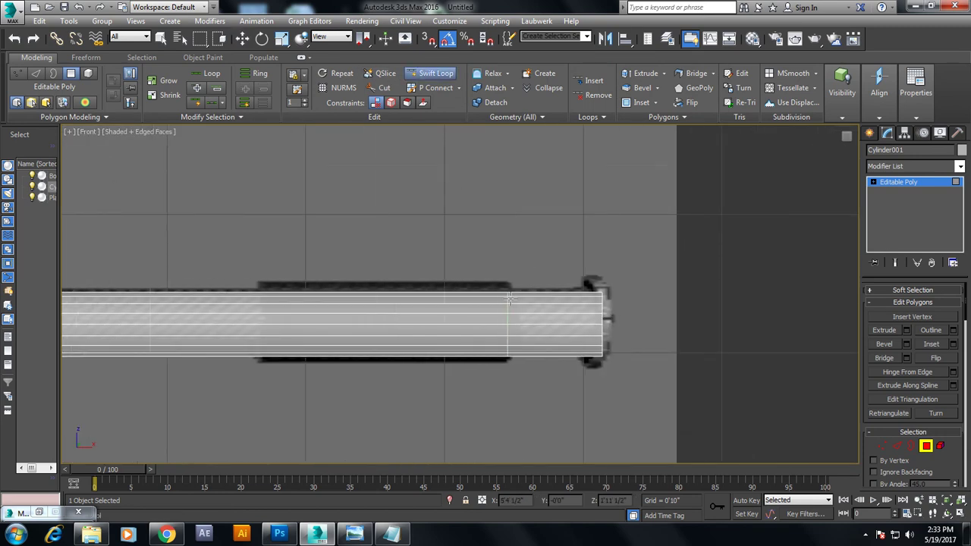
key("w")
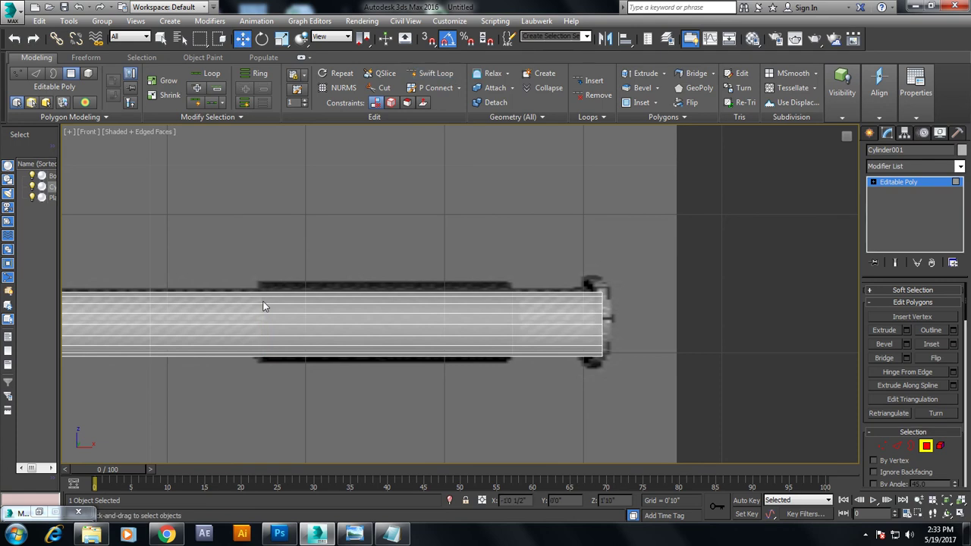
Reselect Cylinder001 for further editing
left_click(360, 318)
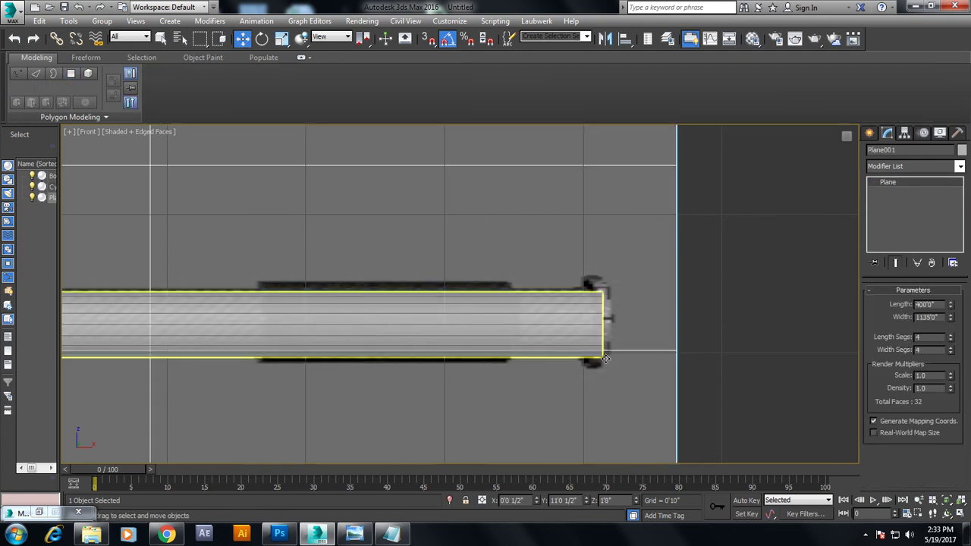
left_click(679, 298)
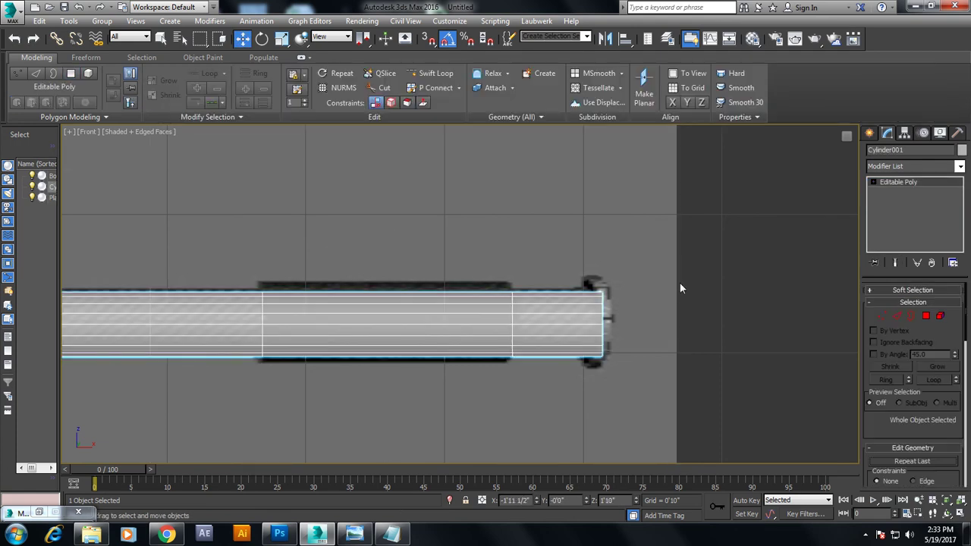
left_click(763, 273)
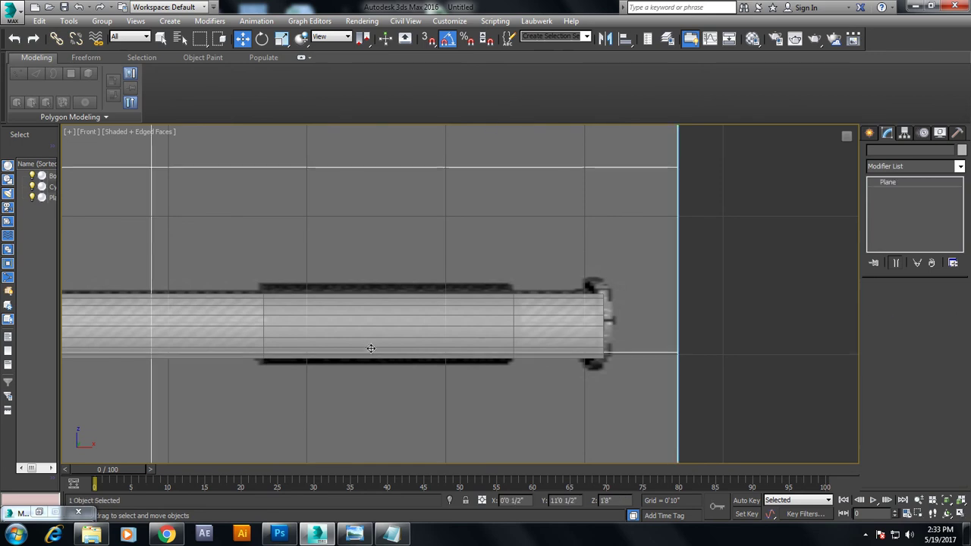
left_click(483, 345)
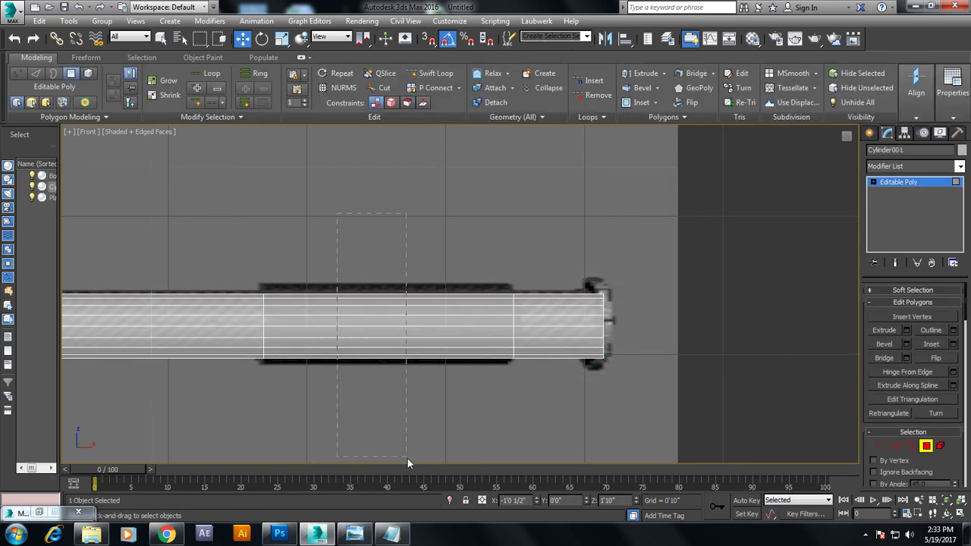
Extrude the middle grip band polygons outward
left_click(908, 332)
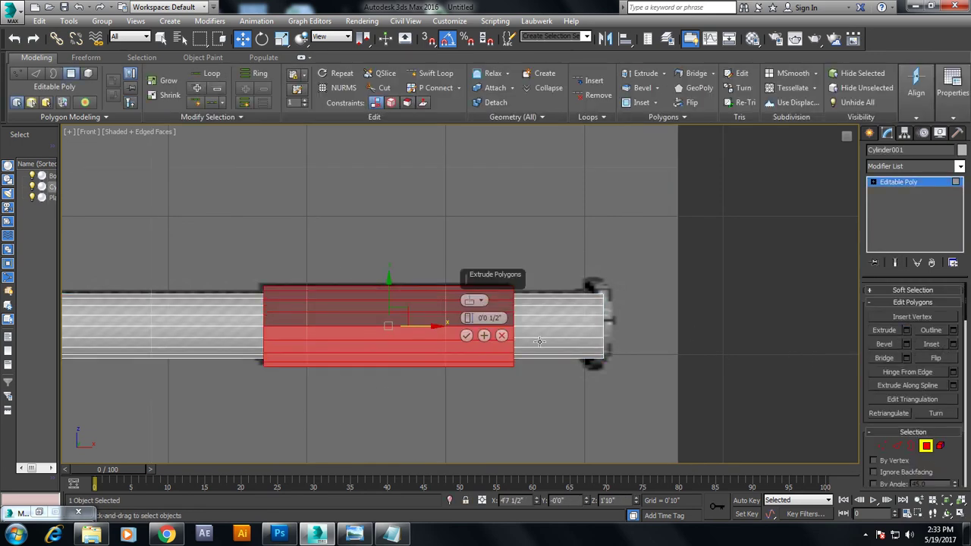
left_click(467, 336)
middle_click_drag(472, 341, 395, 341)
scroll(425, 326, "up", 3)
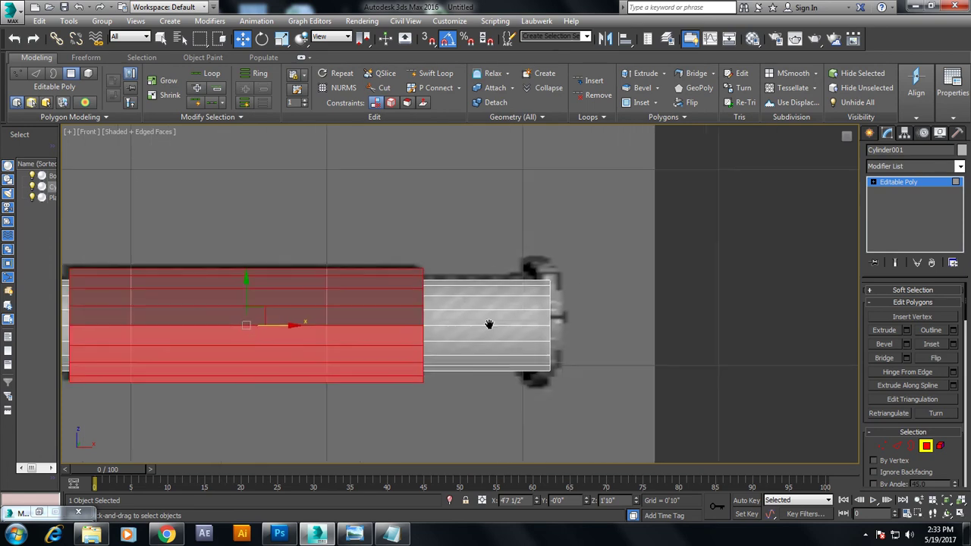
Extrude the end-cap faces twice to form a thin ridged ring
key("ctrl+z")
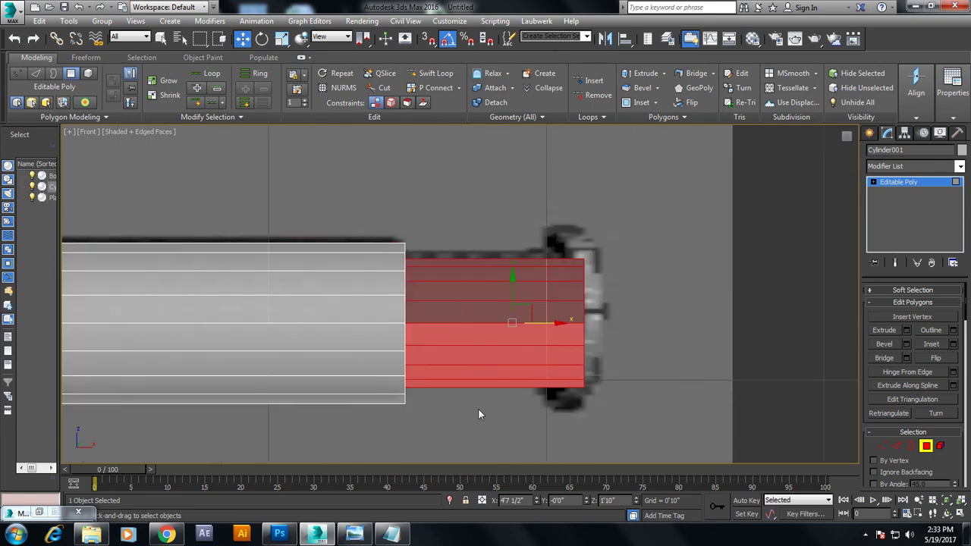
key("ctrl+z")
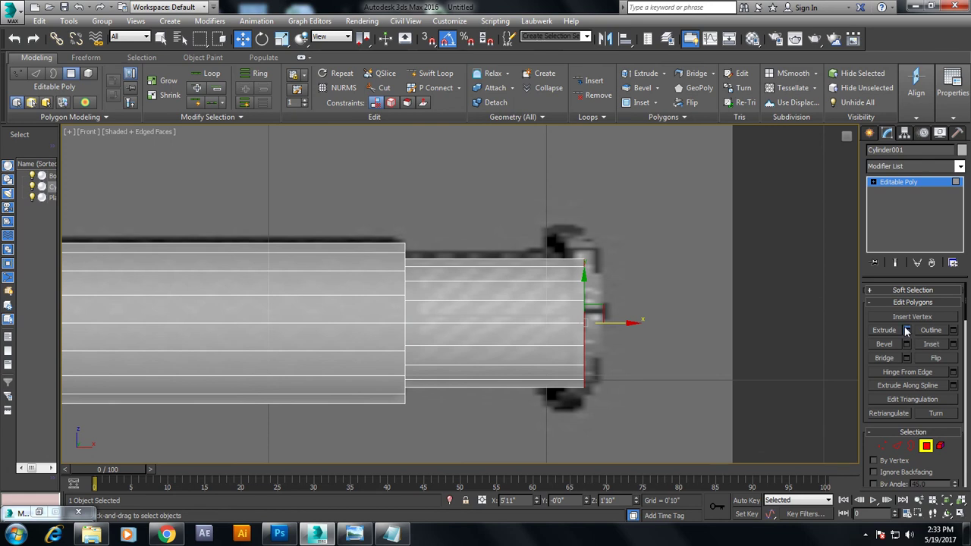
left_click(907, 330)
left_click(467, 336)
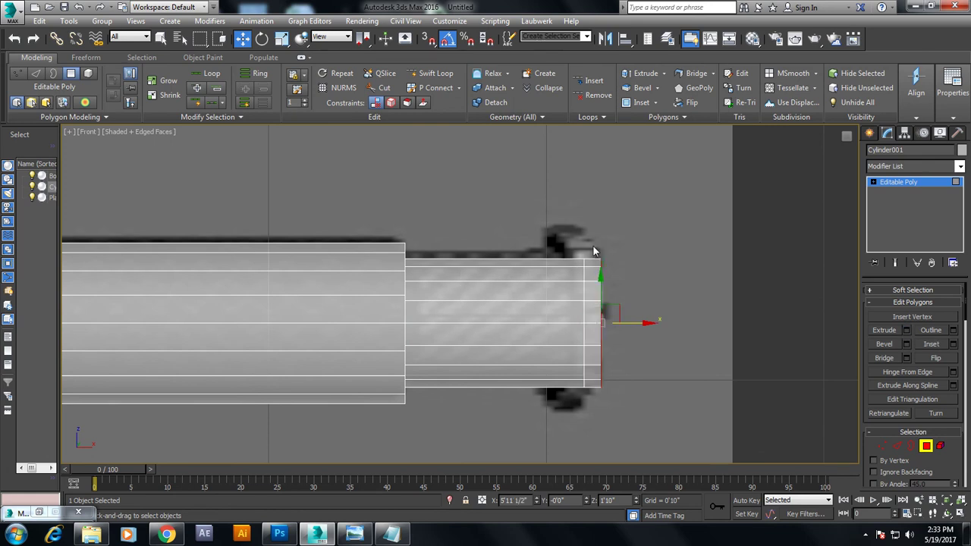
key("ctrl+Page_Up")
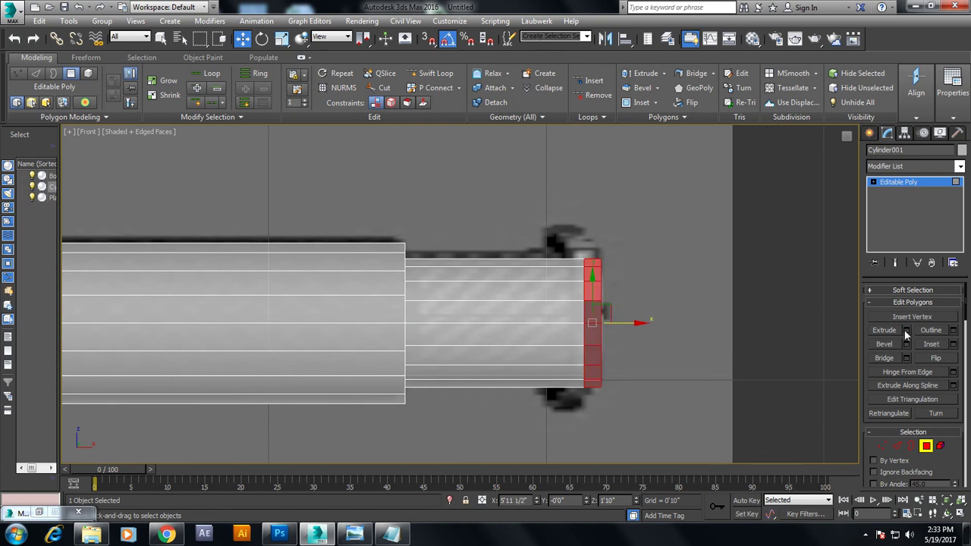
left_click(906, 333)
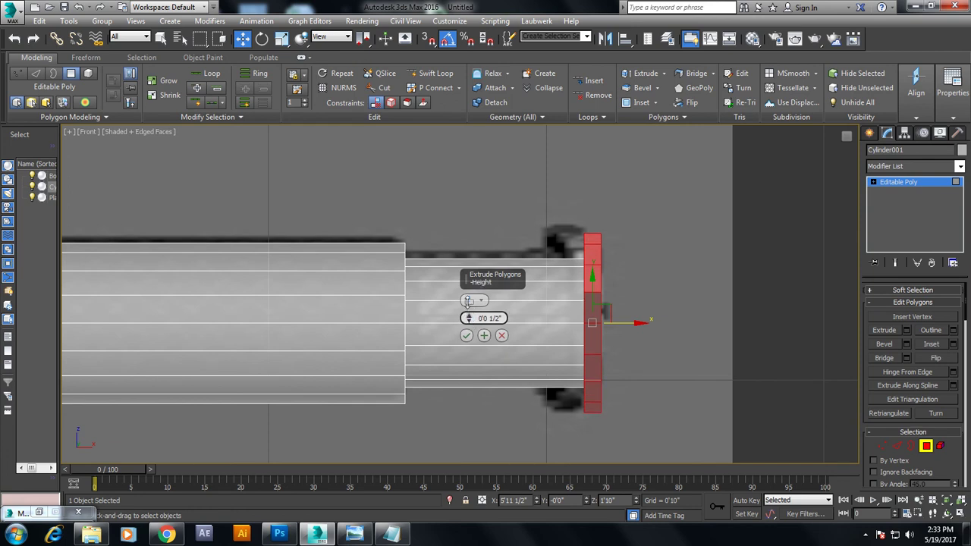
left_click(465, 336)
Switch to the Perspective viewport and orbit around the whole axe
scroll(772, 322, "down", 5)
scroll(502, 358, "up", 2)
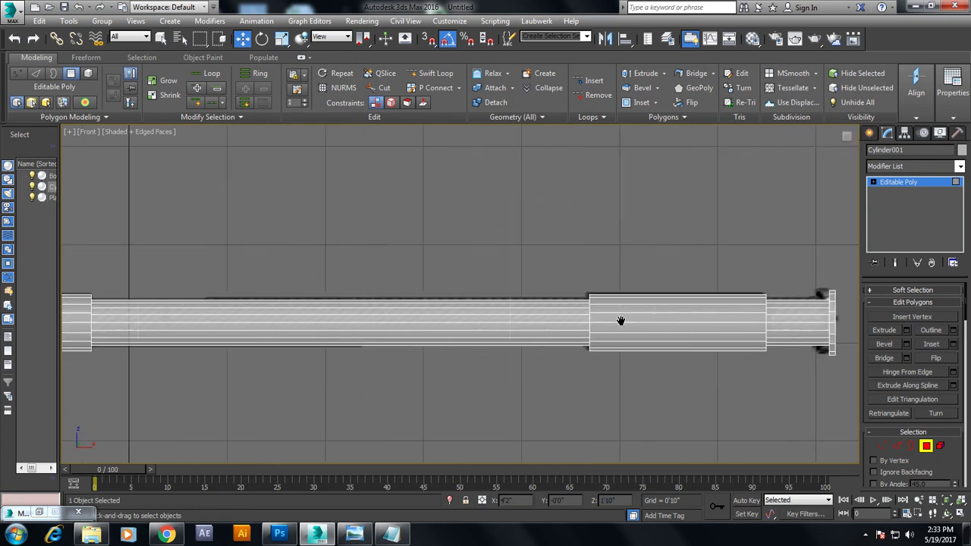
scroll(503, 359, "down", 3)
scroll(613, 343, "up", 1)
scroll(402, 337, "up", 1)
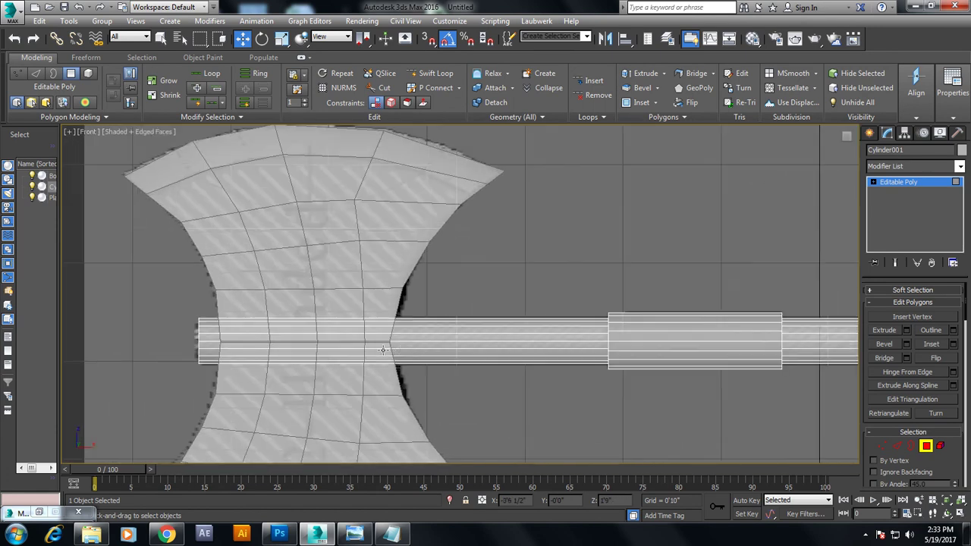
scroll(446, 358, "up", 2)
key("alt+w")
key("alt+w")
mouse_move(630, 351)
middle_mouse_down("alt")
mouse_move(546, 334)
mouse_move(622, 344)
middle_mouse_up("alt")
scroll(527, 347, "down", 2)
mouse_move(542, 358)
middle_mouse_down()
mouse_move(477, 343)
mouse_move(490, 349)
mouse_move(470, 402)
mouse_move(525, 448)
mouse_move(477, 301)
mouse_move(497, 373)
mouse_move(497, 362)
mouse_move(525, 362)
mouse_move(453, 352)
mouse_move(581, 369)
mouse_move(677, 345)
mouse_move(281, 321)
mouse_move(329, 310)
middle_mouse_up()
scroll(489, 348, "up", 3)
Exit sub-object mode and select the Box002 axe head
scroll(486, 357, "up", 4)
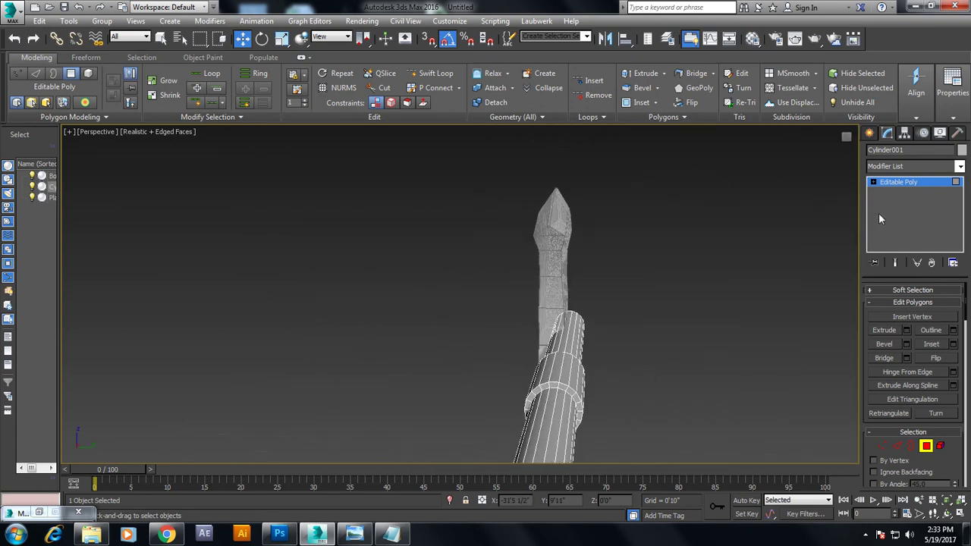
left_click(903, 185)
mouse_move(607, 369)
middle_mouse_down("alt")
mouse_move(626, 364)
mouse_move(608, 363)
middle_mouse_up("alt")
mouse_move(510, 316)
middle_mouse_down("alt")
mouse_move(688, 322)
mouse_move(301, 349)
middle_mouse_up("alt")
left_click(438, 319)
mouse_move(563, 336)
middle_mouse_down("alt")
mouse_move(560, 352)
mouse_move(564, 340)
middle_mouse_up("alt")
scroll(512, 312, "up", 2)
Non-uniformly scale the axe head to 166% along Y
key("r")
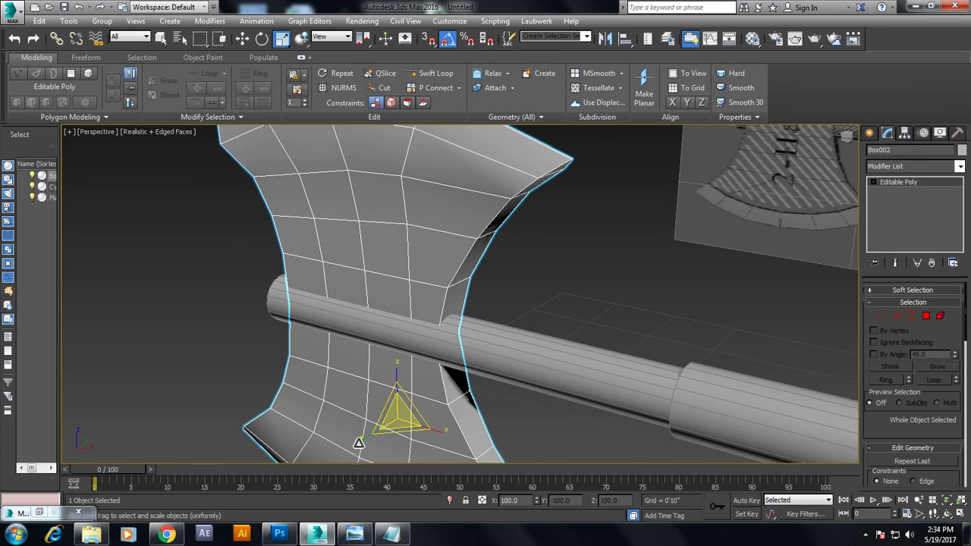
left_click_drag(356, 448, 343, 446)
middle_click_drag(410, 395, 433, 315, "alt")
key("w")
mouse_move(430, 411)
middle_mouse_down("alt")
mouse_move(521, 342)
mouse_move(604, 322)
mouse_move(670, 325)
mouse_move(529, 323)
mouse_move(544, 366)
mouse_move(492, 363)
middle_mouse_up("alt")
scroll(470, 379, "down", 4)
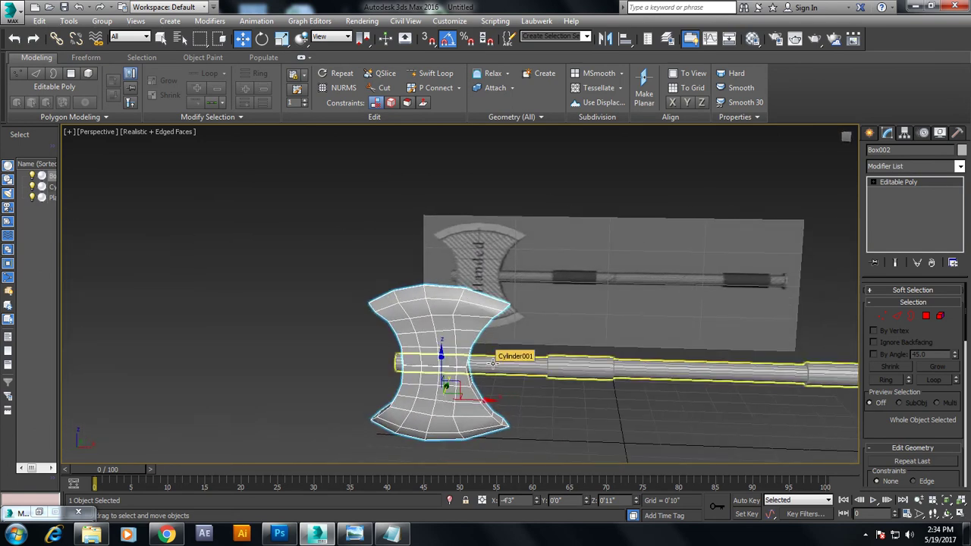
Select the handle and pick the vertex ring at its head-side end
left_click(496, 373)
mouse_move(496, 373)
middle_mouse_down("alt")
mouse_move(443, 338)
mouse_move(523, 316)
middle_mouse_up("alt")
scroll(522, 315, "up", 5)
mouse_move(475, 334)
middle_mouse_down("alt")
mouse_move(381, 347)
mouse_move(454, 326)
middle_mouse_up("alt")
key("1")
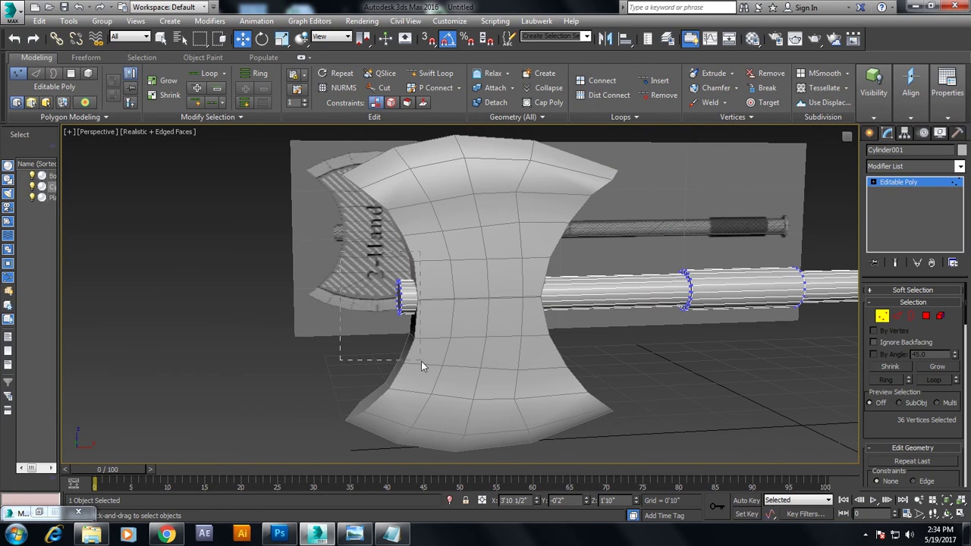
left_click_drag(422, 367, 416, 348)
scroll(421, 357, "up", 4)
middle_click_drag(421, 357, 480, 402, "alt")
Select the 18-edge ring at the protruding handle end
left_click(897, 316)
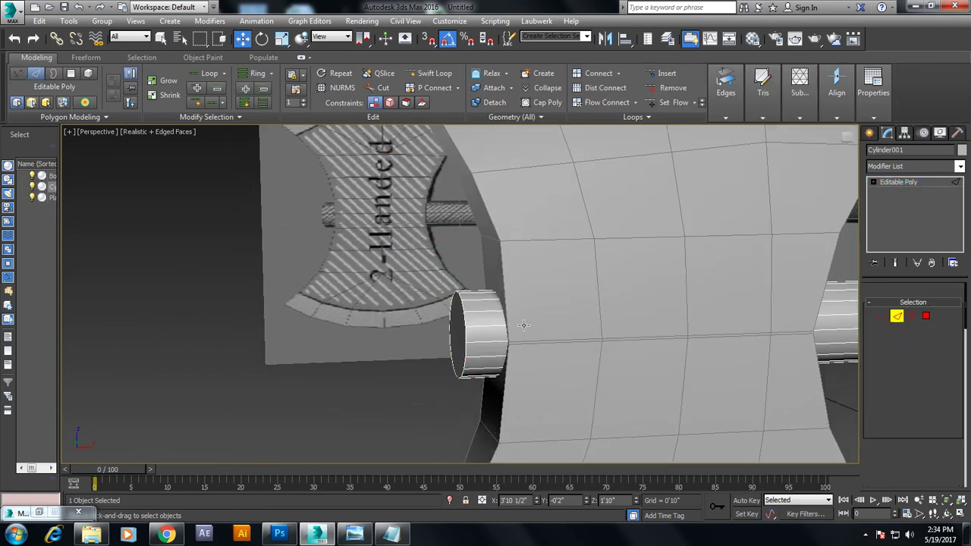
middle_click_drag(472, 447, 481, 272, "alt")
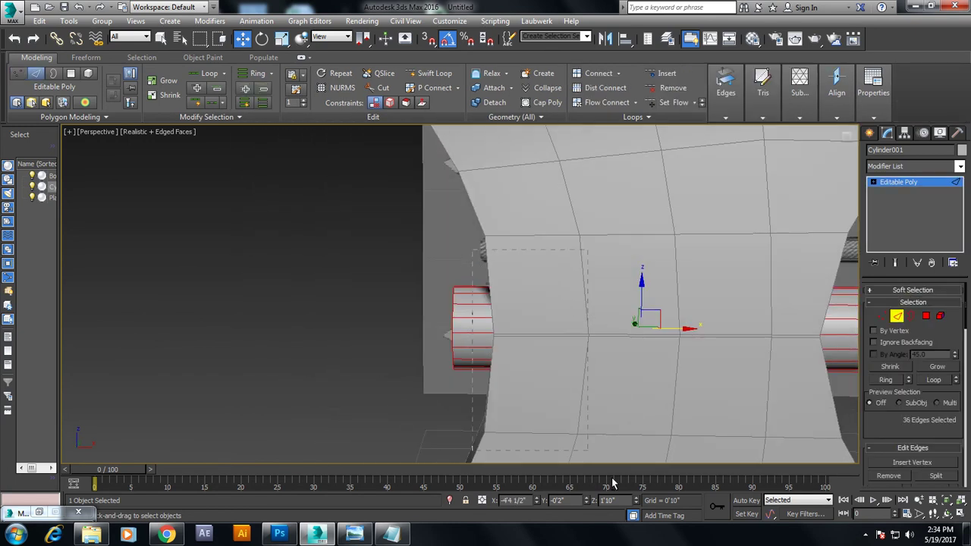
middle_click_drag(601, 469, 579, 362, "alt")
scroll(892, 430, "down", 3)
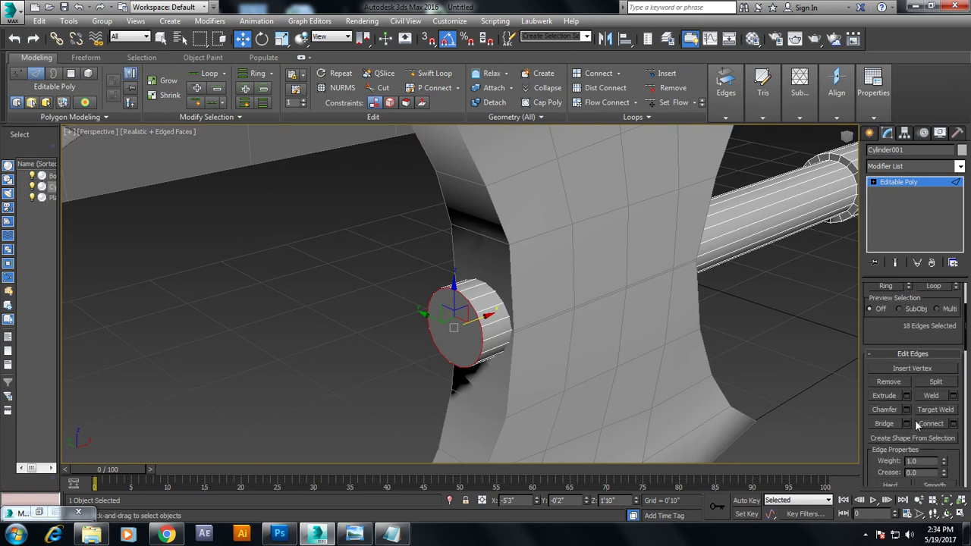
Chamfer those edges with a reduced amount and 3 segments
left_click(907, 409)
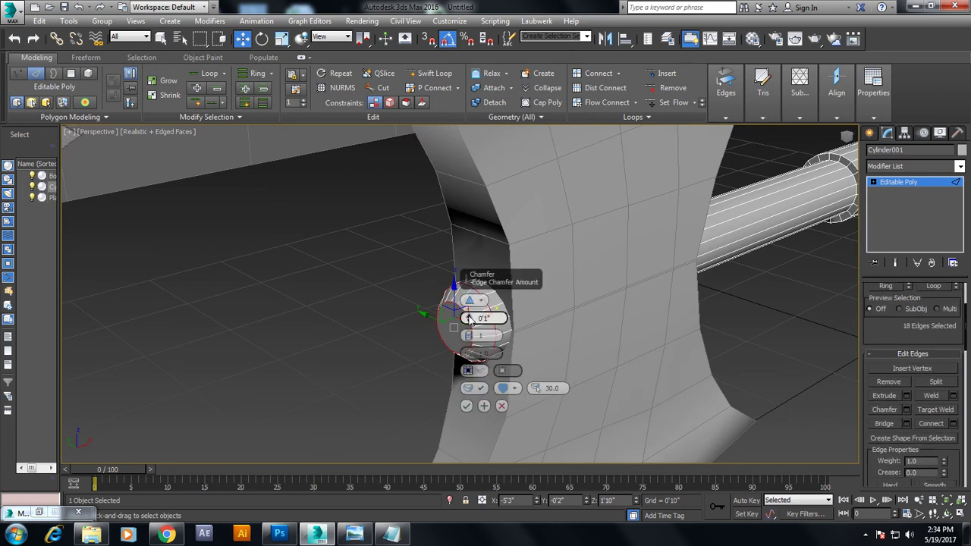
left_click(469, 324)
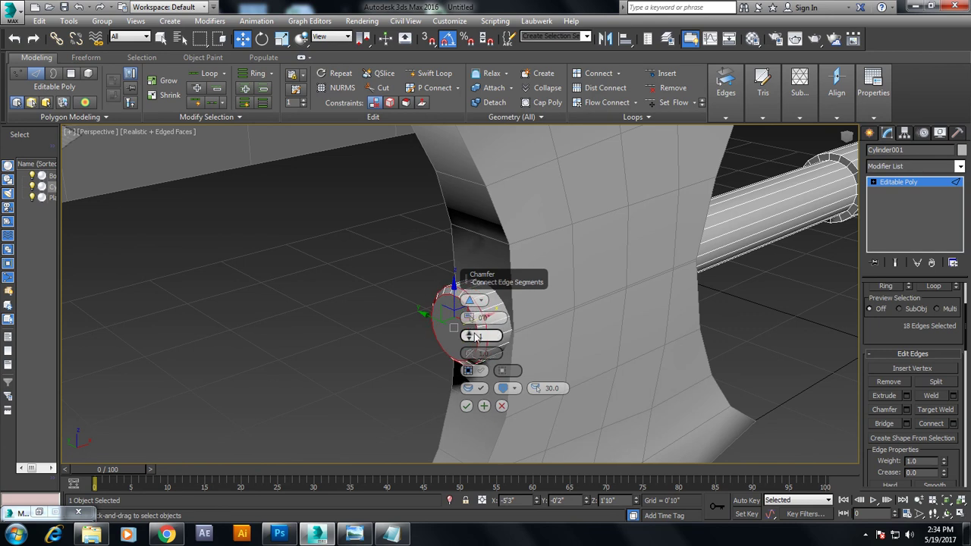
left_click(469, 334)
left_click(469, 333)
left_click(469, 406)
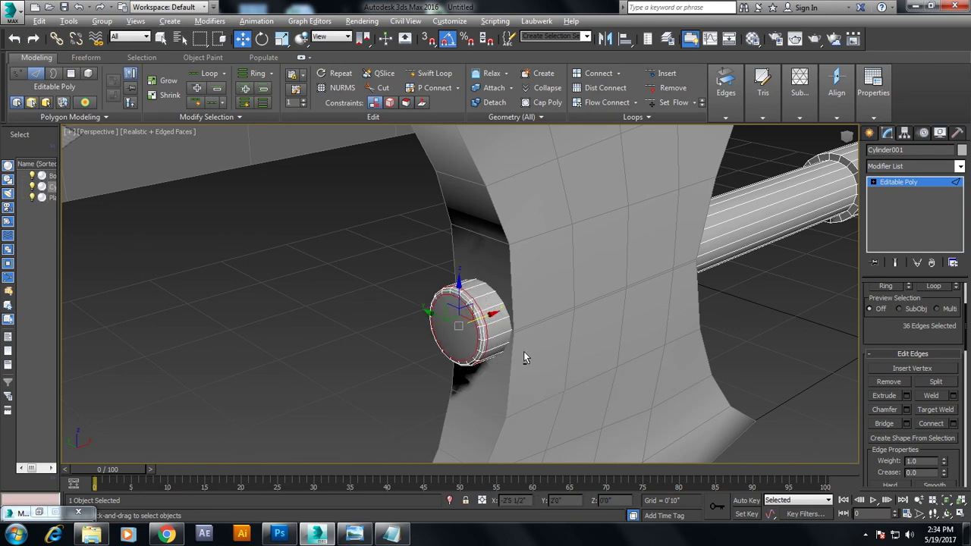
Orbit around the handle end and the whole axe to inspect the chamfer
middle_click_drag(523, 358, 481, 436, "alt")
key("1")
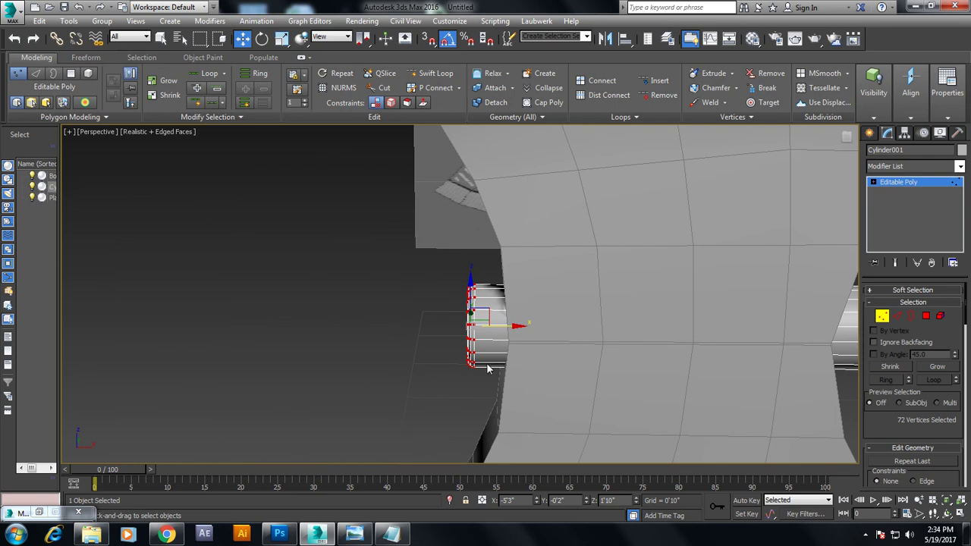
scroll(505, 327, "down", 5)
mouse_move(504, 327)
middle_mouse_down("alt")
mouse_move(417, 329)
mouse_move(585, 353)
middle_mouse_up("alt")
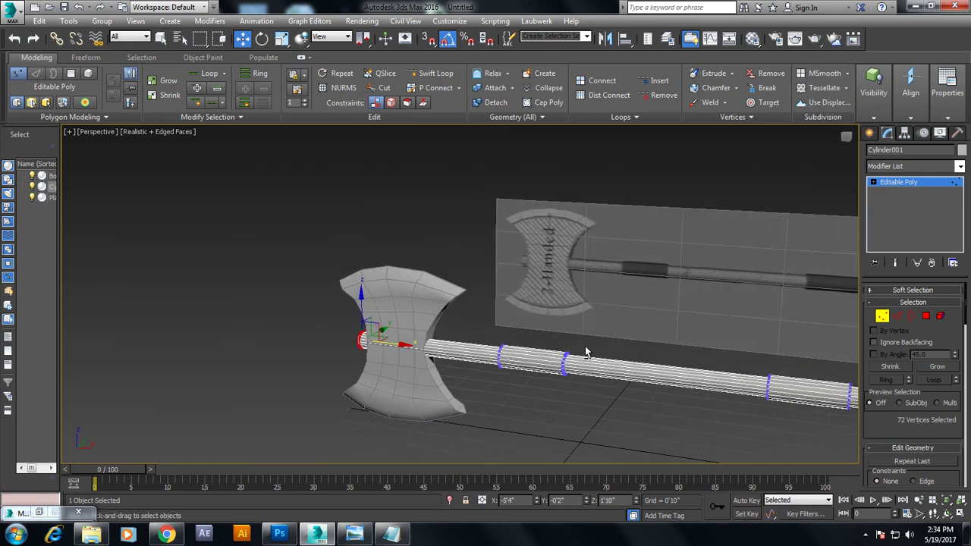
Select the axe head, orbit the maximized Perspective view, and enter Polygon sub-object mode
left_click(896, 182)
mouse_move(531, 326)
middle_mouse_down("alt")
mouse_move(424, 319)
mouse_move(444, 332)
middle_mouse_up("alt")
key("alt+w")
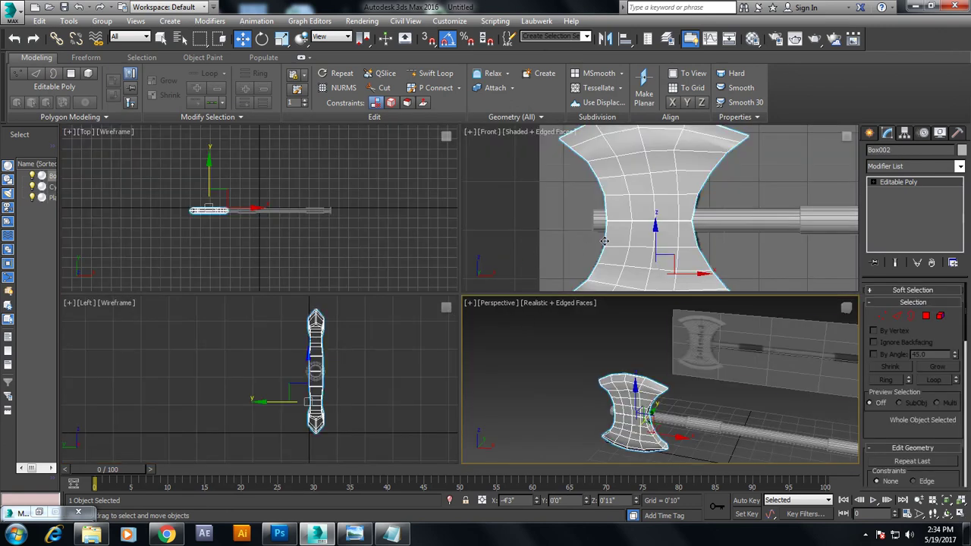
key("alt+w")
mouse_move(618, 315)
middle_mouse_down("alt")
mouse_move(564, 289)
mouse_move(573, 289)
middle_mouse_up("alt")
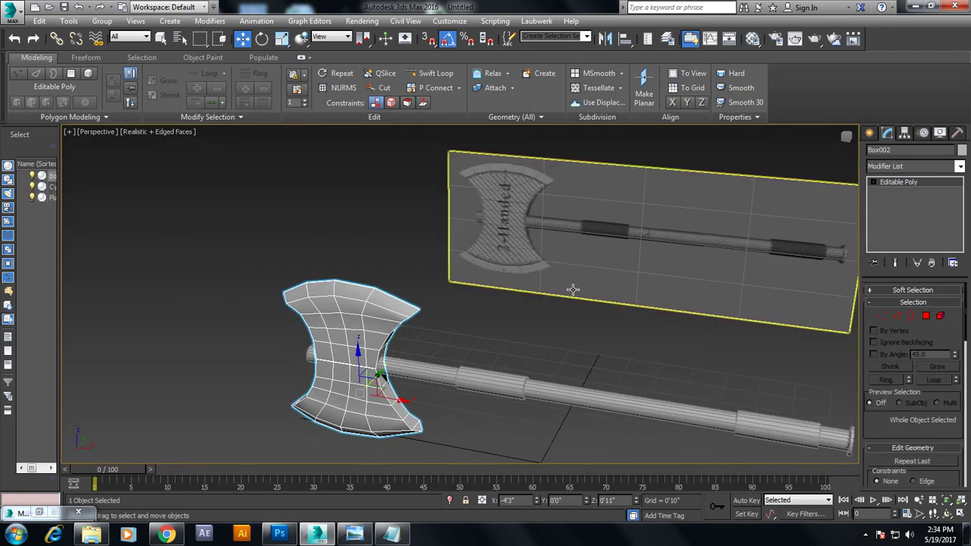
left_click(928, 316)
Select the polygons along the head's top edge, its right column, and the thin strip
left_click(303, 310)
left_click(338, 310, "ctrl")
left_click(361, 312, "ctrl")
left_click(377, 319, "ctrl")
left_click(375, 326, "ctrl")
left_click(374, 340, "ctrl")
left_click(371, 363, "ctrl")
left_click(375, 381, "ctrl")
scroll(374, 395, "up", 5)
scroll(374, 396, "up", 3)
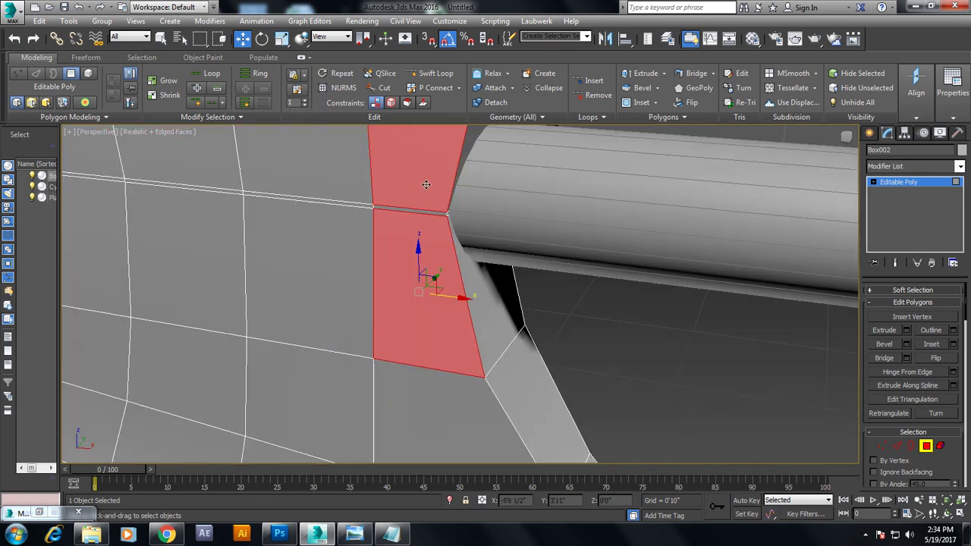
left_click(425, 214, "ctrl")
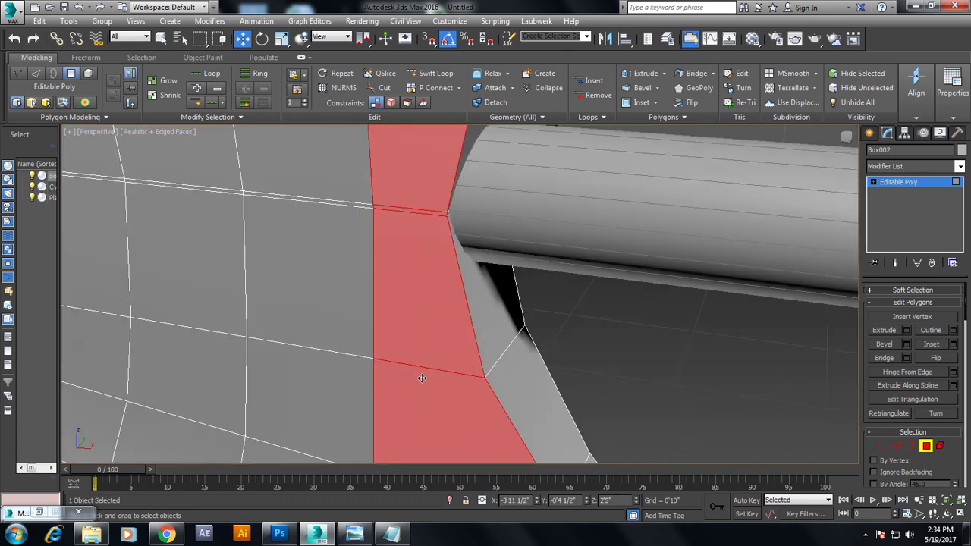
Add the lower and left blade polygons to the selection
middle_click_drag(422, 378, 465, 404, "alt")
scroll(477, 435, "down", 3)
scroll(474, 334, "up", 2)
left_click(486, 355, "ctrl")
left_click(395, 350, "ctrl")
left_click(292, 321, "ctrl")
left_click(256, 304, "ctrl")
left_click(296, 281, "ctrl")
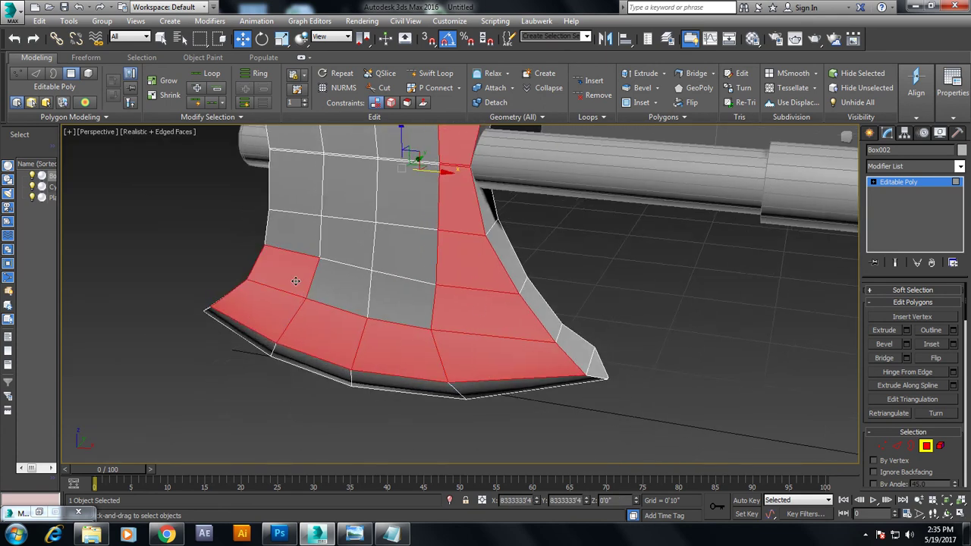
left_click(345, 292, "ctrl")
left_click(402, 307, "ctrl")
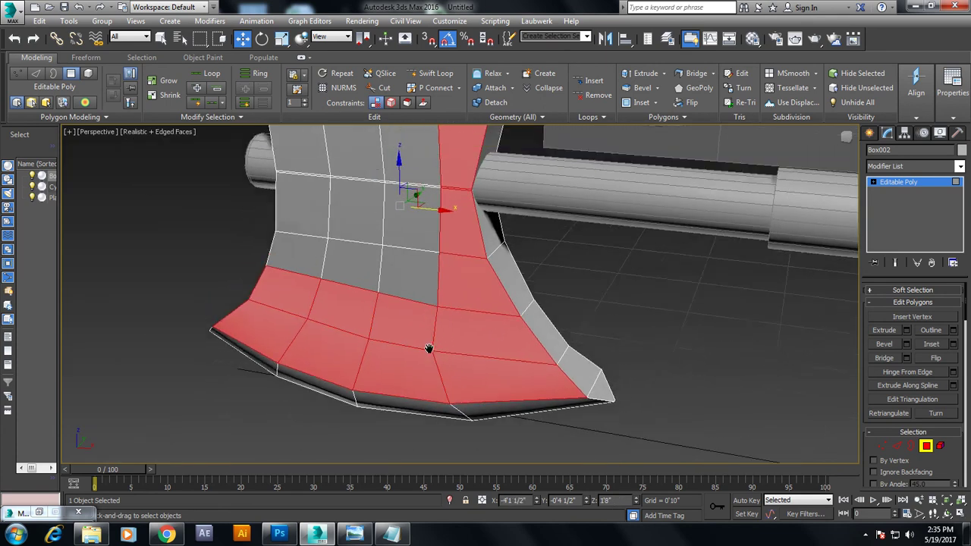
Add the upper blade polygons around and above the blade centre
middle_click_drag(429, 347, 422, 326, "alt")
left_click(417, 323, "ctrl")
left_click(380, 321, "ctrl")
left_click(311, 304, "ctrl")
left_click(304, 259, "ctrl")
left_click(357, 265, "ctrl")
left_click(427, 242, "ctrl")
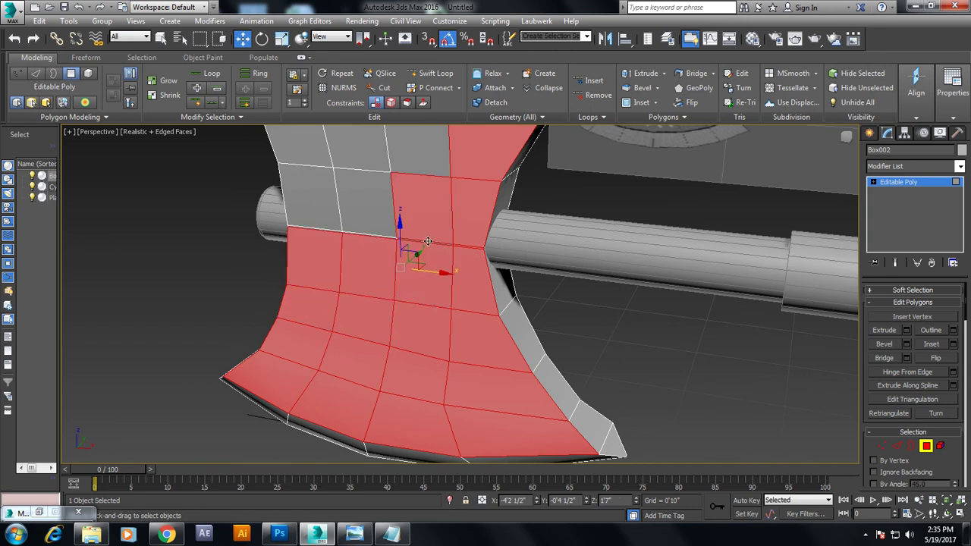
left_click(385, 234, "ctrl")
left_click(320, 207, "ctrl")
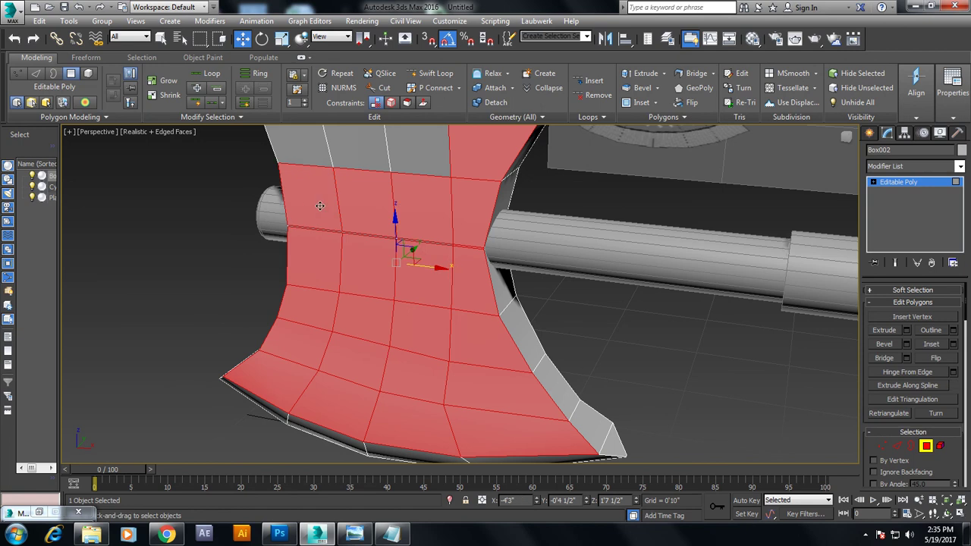
Add the remaining thin strip polygons left of the blade centre
scroll(398, 276, "up", 3)
scroll(398, 276, "up", 2)
middle_click_drag(398, 276, 385, 301)
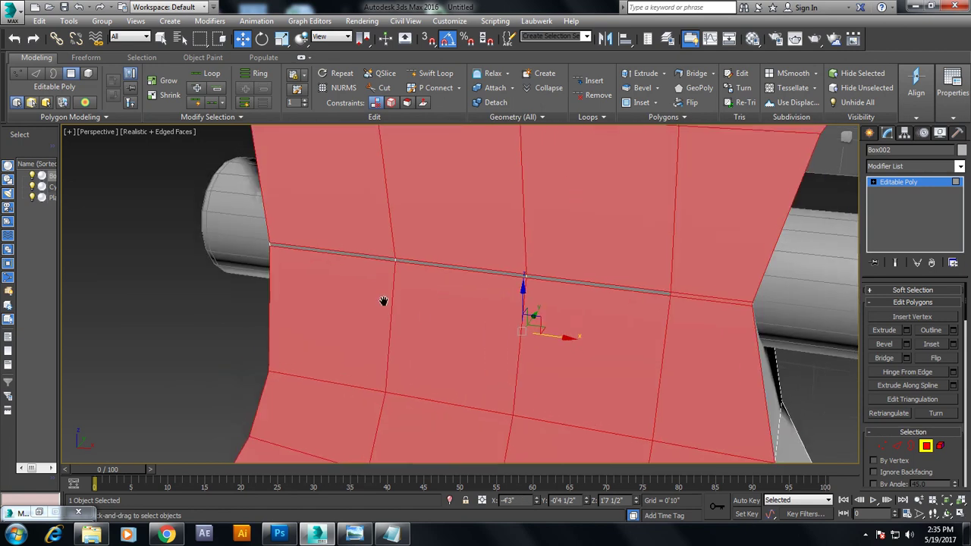
left_click(384, 260, "ctrl")
left_click(415, 263, "ctrl")
left_click(544, 278, "ctrl")
Add the upper-row right polygons and the last blade face polygons, leaving the rim unselected
scroll(550, 289, "down", 3)
left_click(576, 266, "ctrl")
left_click(512, 258, "ctrl")
left_click(511, 258, "ctrl")
left_click(512, 258, "ctrl")
left_click(516, 298, "ctrl")
left_click(453, 300, "ctrl")
scroll(455, 300, "down", 5)
mouse_move(592, 304)
middle_mouse_down("alt")
mouse_move(664, 319)
mouse_move(492, 279)
middle_mouse_up("alt")
scroll(664, 319, "up", 3)
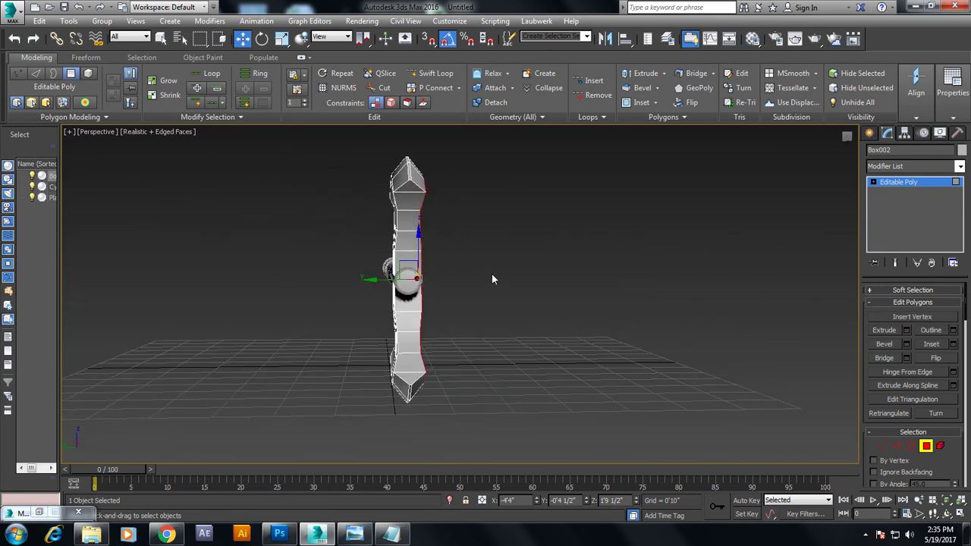
Window-select the blade faces through the head in the maximized Left view, then return to Perspective
key("alt+w")
right_click(423, 367)
key("alt+w")
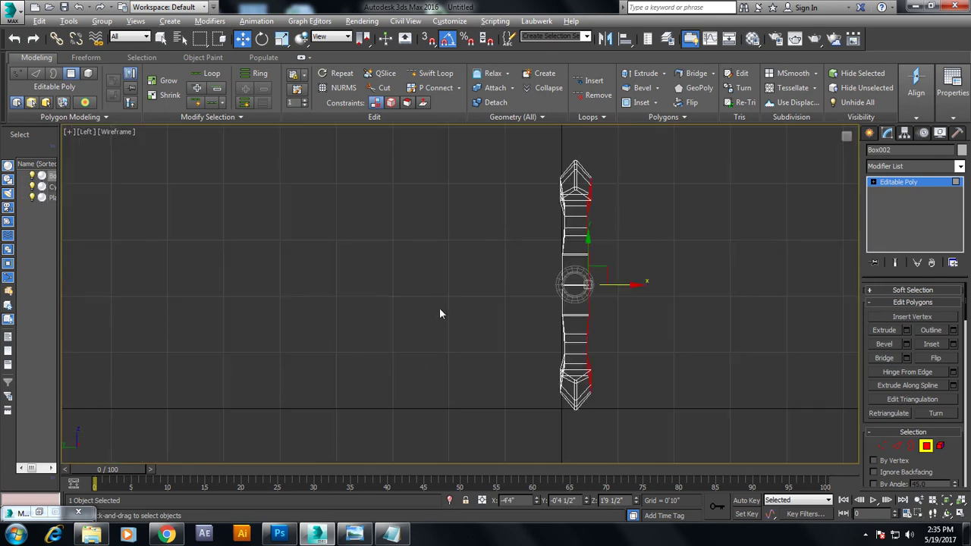
left_click_drag(571, 365, 590, 360)
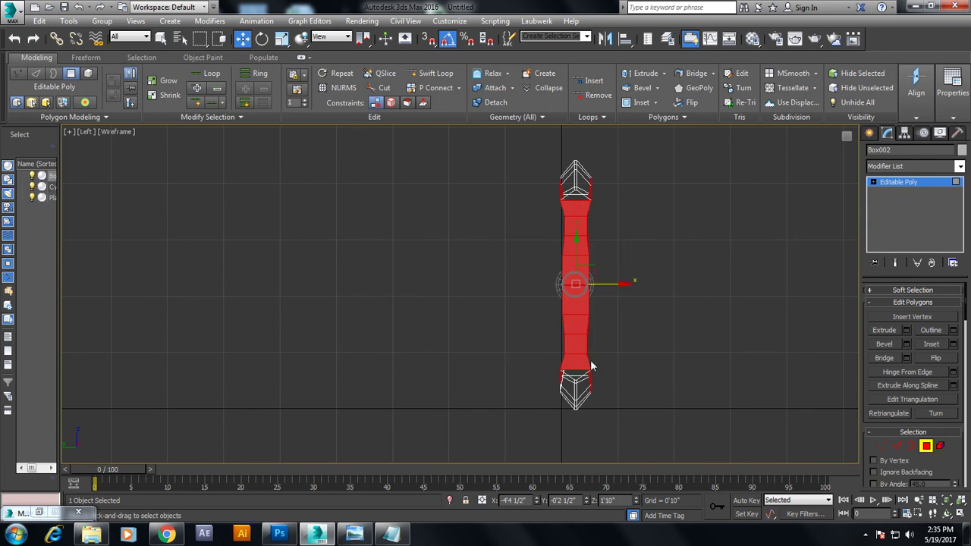
key("alt+w")
key("alt+w")
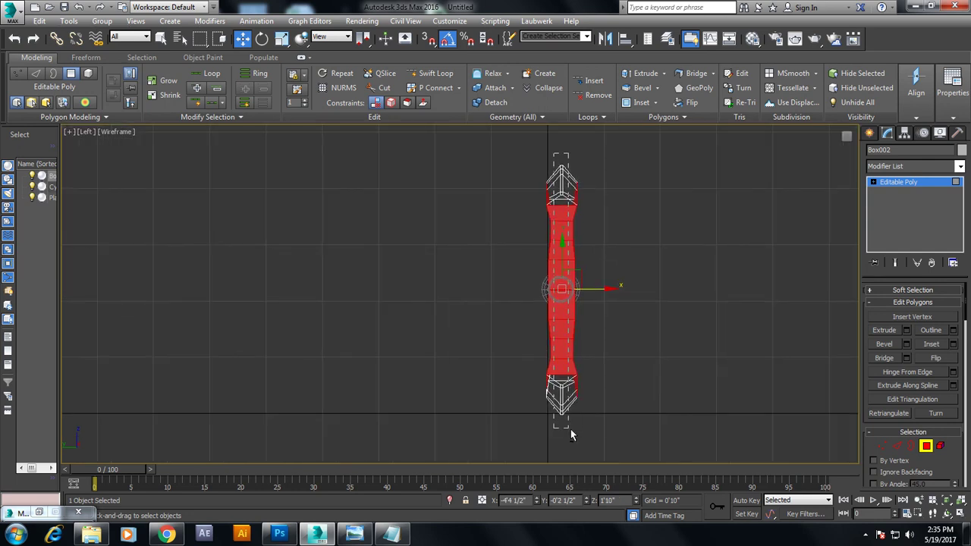
key("alt+w")
right_click(682, 395)
key("alt+w")
middle_click_drag(489, 326, 388, 295, "alt")
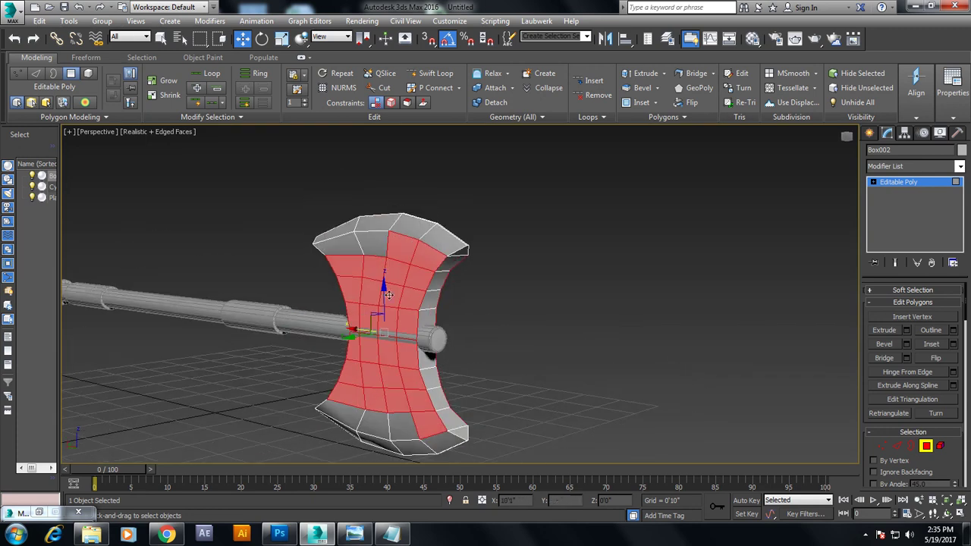
scroll(454, 293, "up", 3)
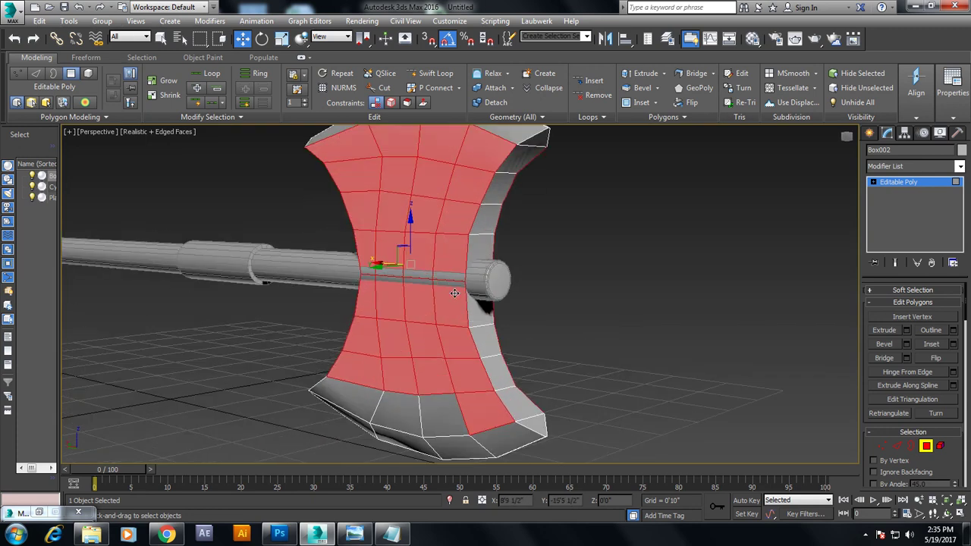
Add the bottom-row faces of the axe head to the selection
left_click(449, 419, "ctrl")
left_click(396, 414, "ctrl")
left_click(365, 402, "ctrl")
mouse_move(468, 355)
middle_mouse_down("alt")
mouse_move(559, 336)
mouse_move(471, 337)
mouse_move(531, 347)
middle_mouse_up("alt")
Inset the selected blade faces, then extrude them with a small negative height
left_click(954, 344)
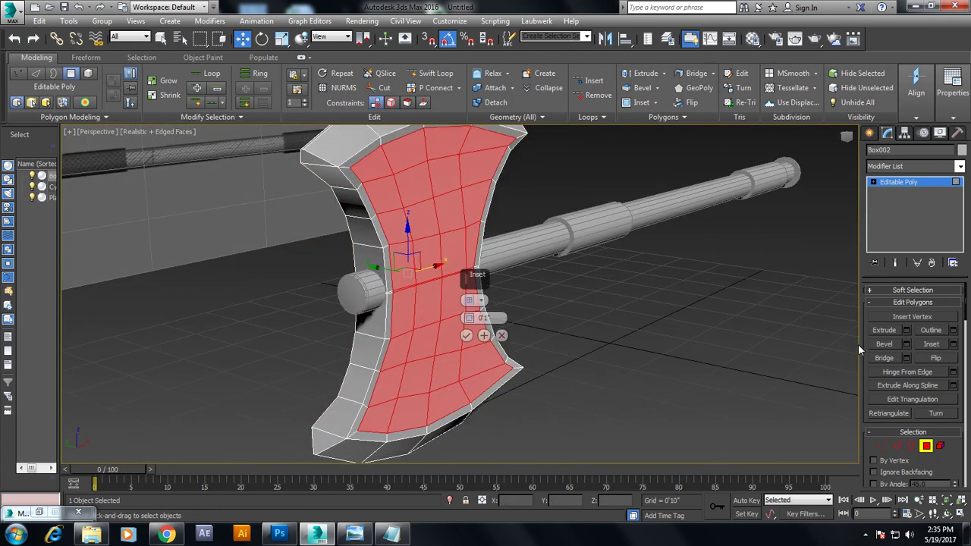
left_click(466, 337)
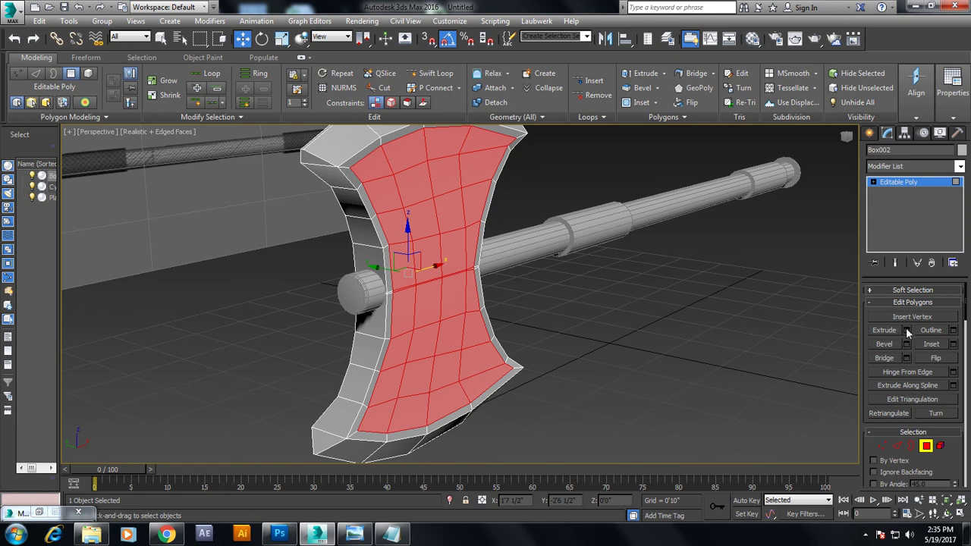
left_click(907, 331)
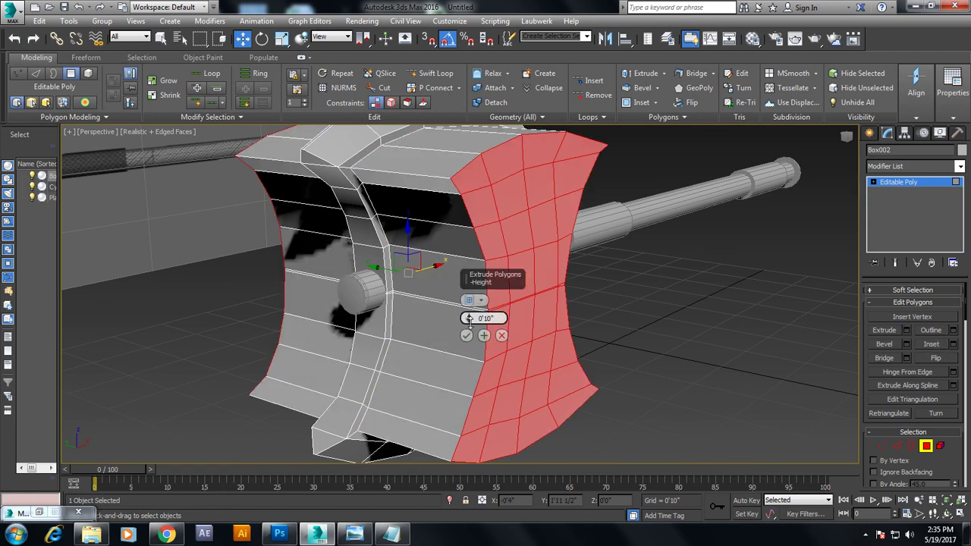
middle_click_drag(469, 320, 483, 321, "alt")
left_click_drag(469, 319, 464, 371)
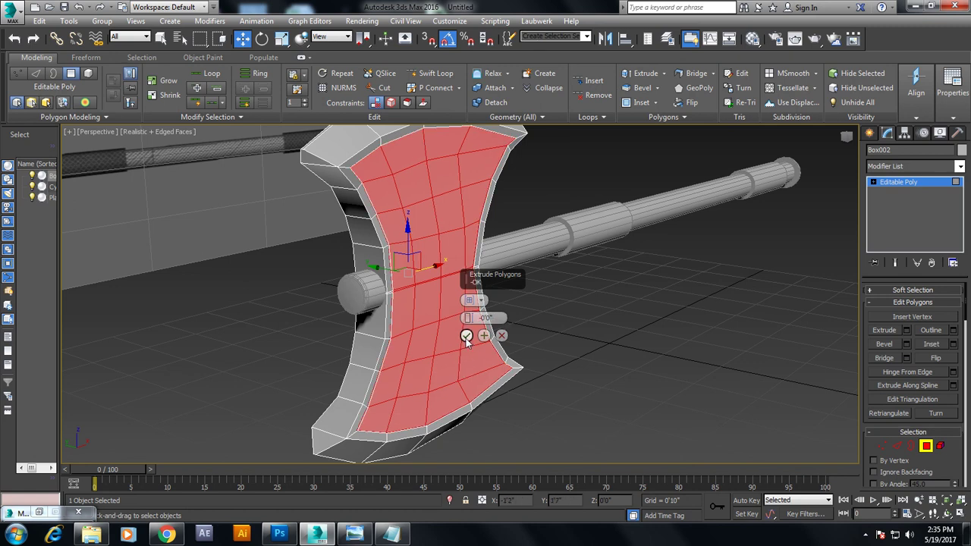
left_click(466, 340)
middle_click_drag(679, 322, 534, 349, "alt")
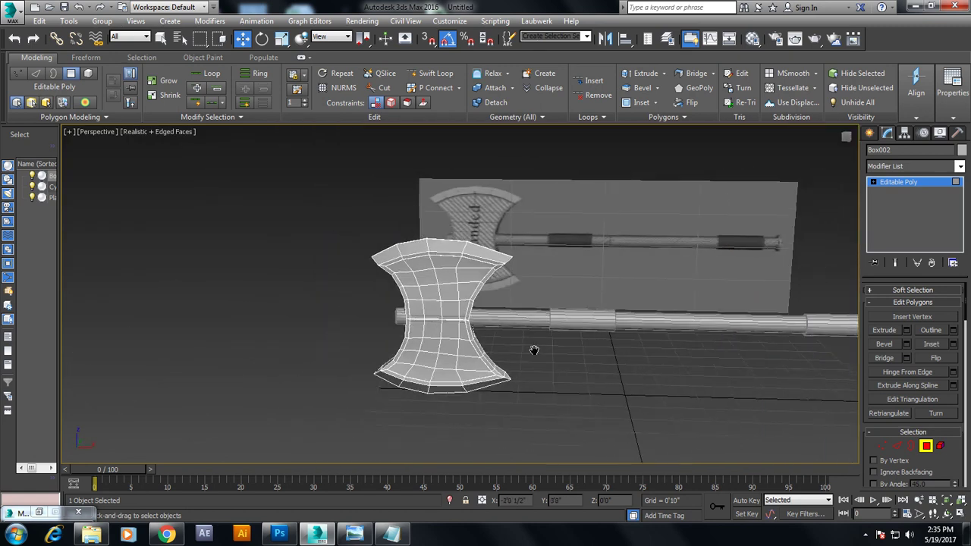
scroll(535, 350, "down", 2)
Exit Polygon mode and draw a large Standard Primitives plane under the axe
left_click(902, 184)
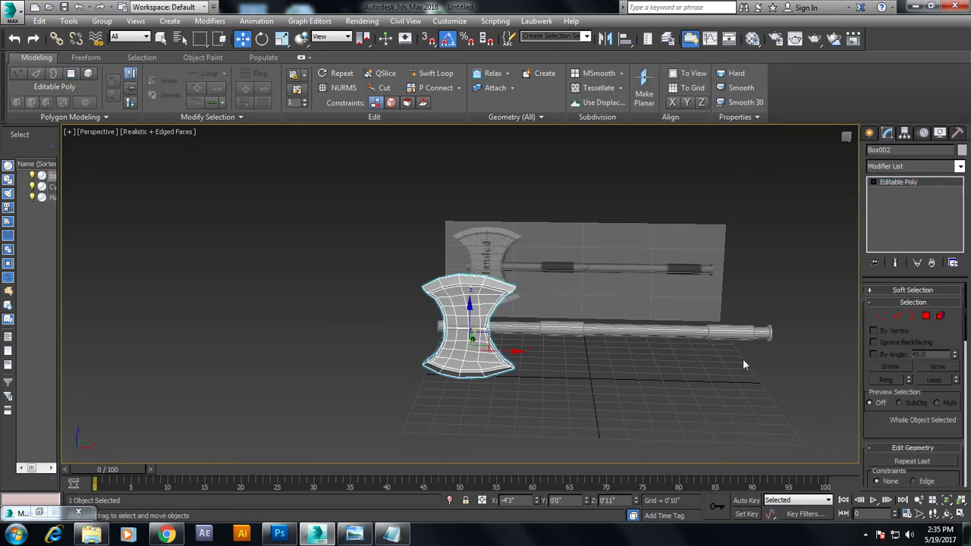
left_click(743, 359)
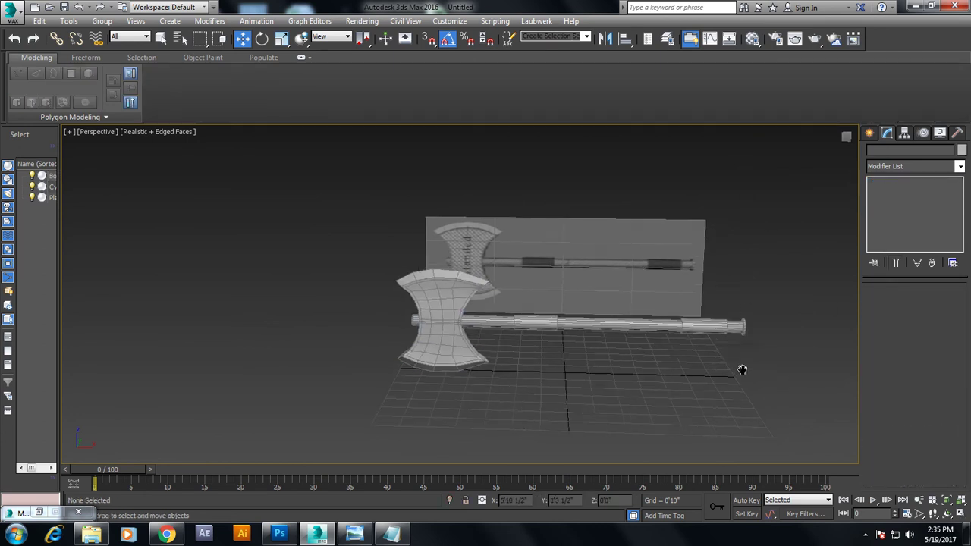
left_click(870, 133)
left_click(888, 152)
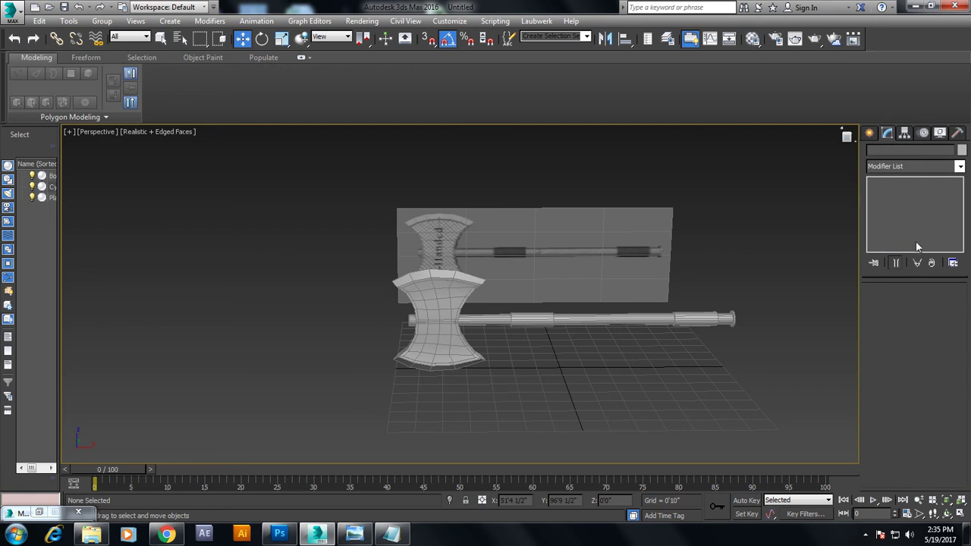
left_click(874, 152)
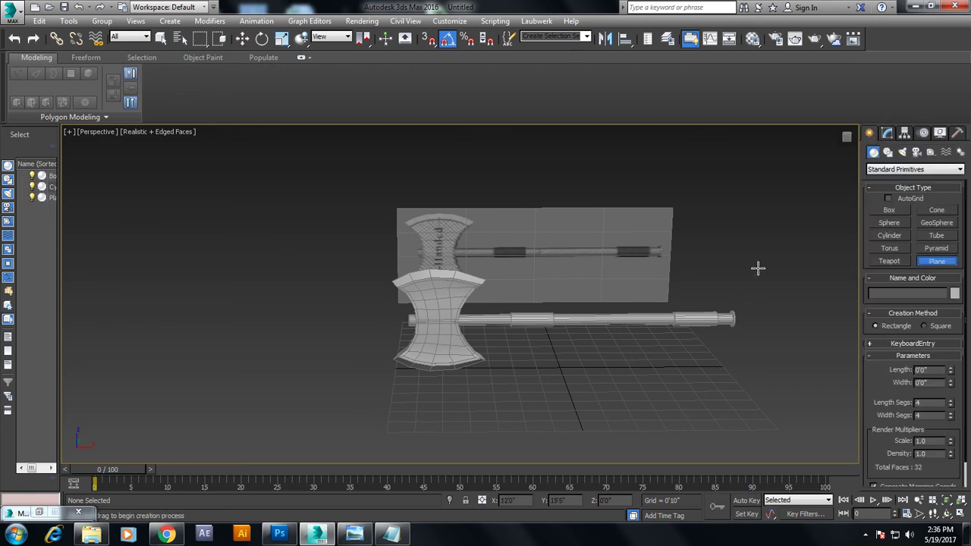
left_click_drag(756, 269, 321, 341)
right_click(321, 341)
middle_click_drag(321, 341, 407, 311, "alt")
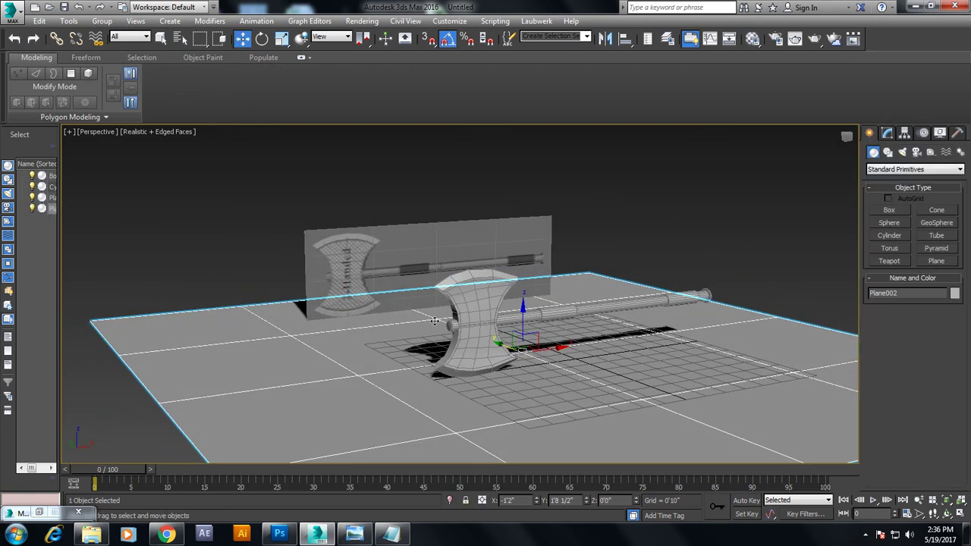
scroll(434, 320, "up", 5)
Reselect the axe head and bring the Notepad tutorial notes to the front
left_click(667, 182)
mouse_move(638, 283)
middle_mouse_down("alt")
mouse_move(567, 314)
mouse_move(470, 311)
middle_mouse_up("alt")
left_click(472, 311)
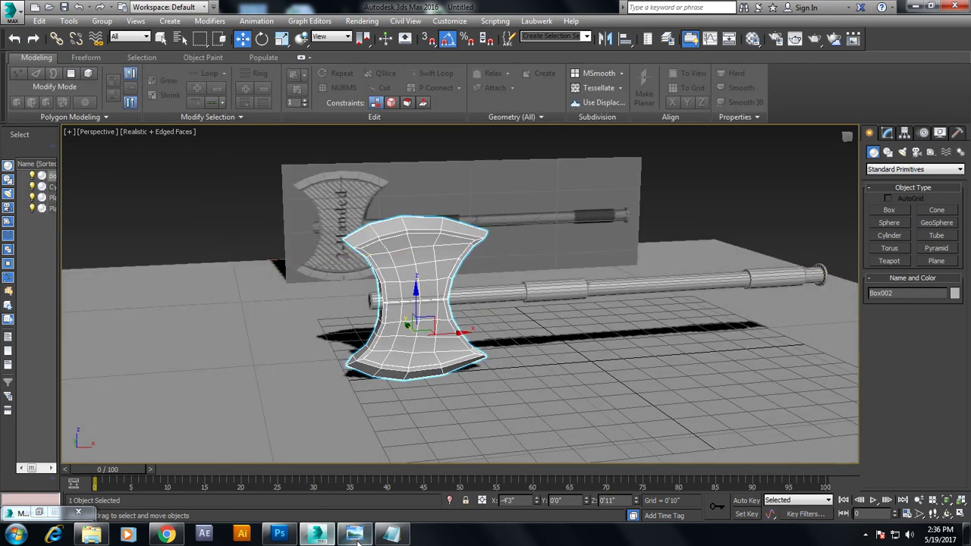
left_click(392, 534)
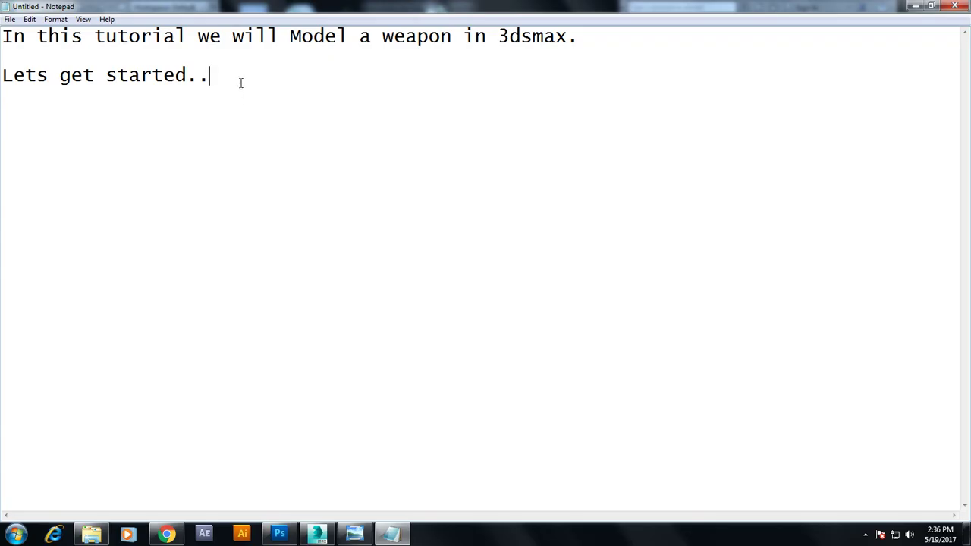
Type the closing line "Thanks for watching" in the Notepad notes
type("Thanks for watching..")
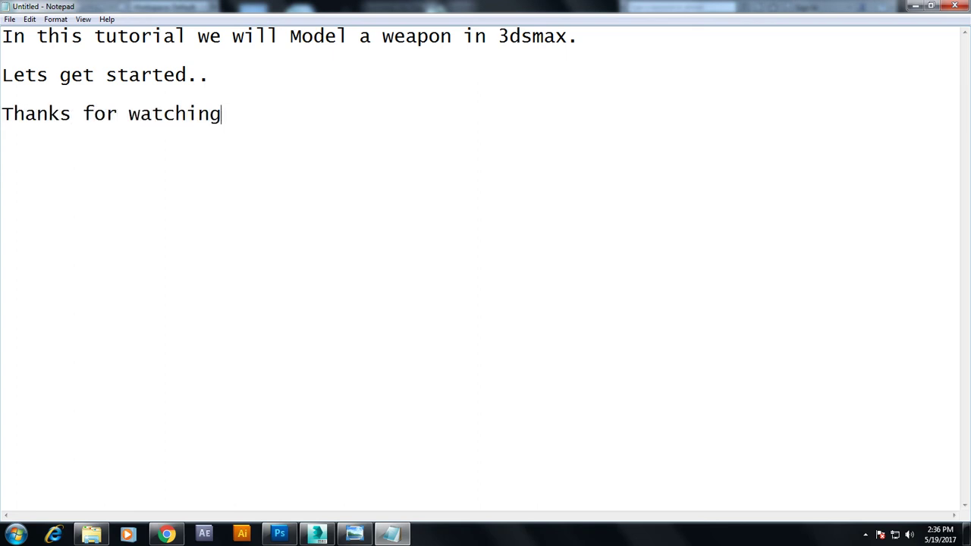